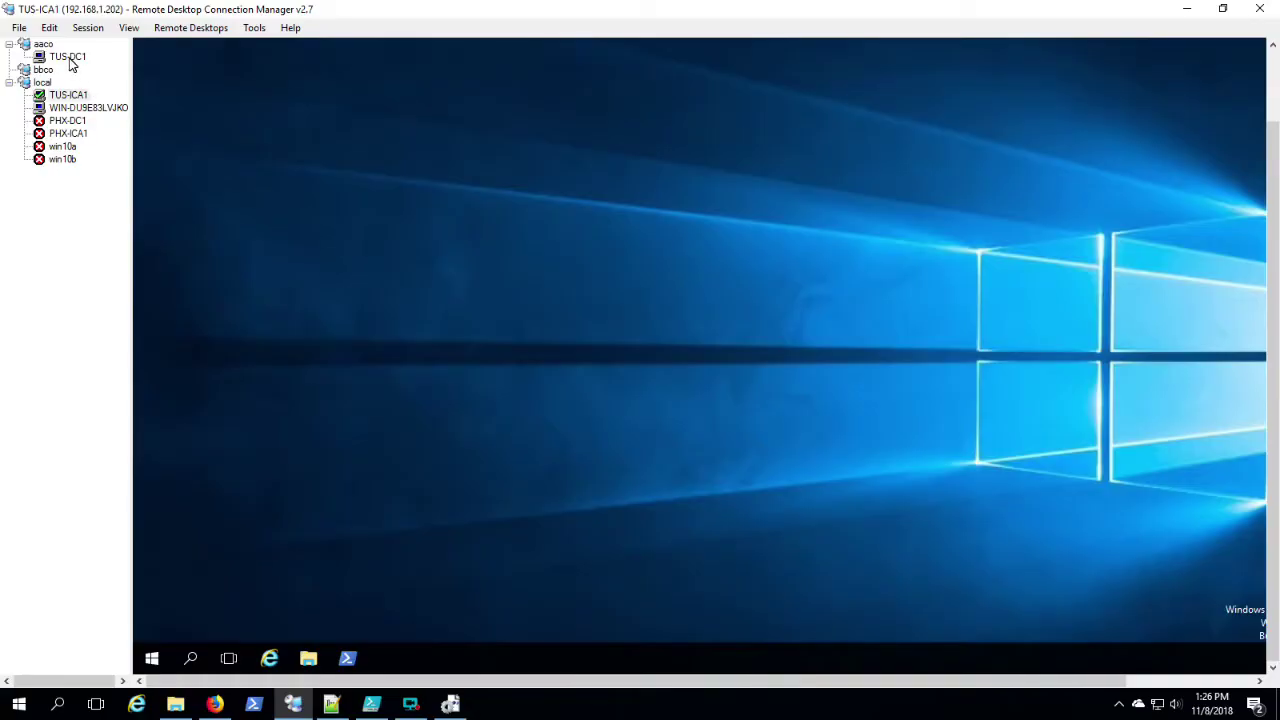
Step: On TUS-DC1, open the TUS-DC1 setup script and launch PowerShell as Administrator
click(68, 57)
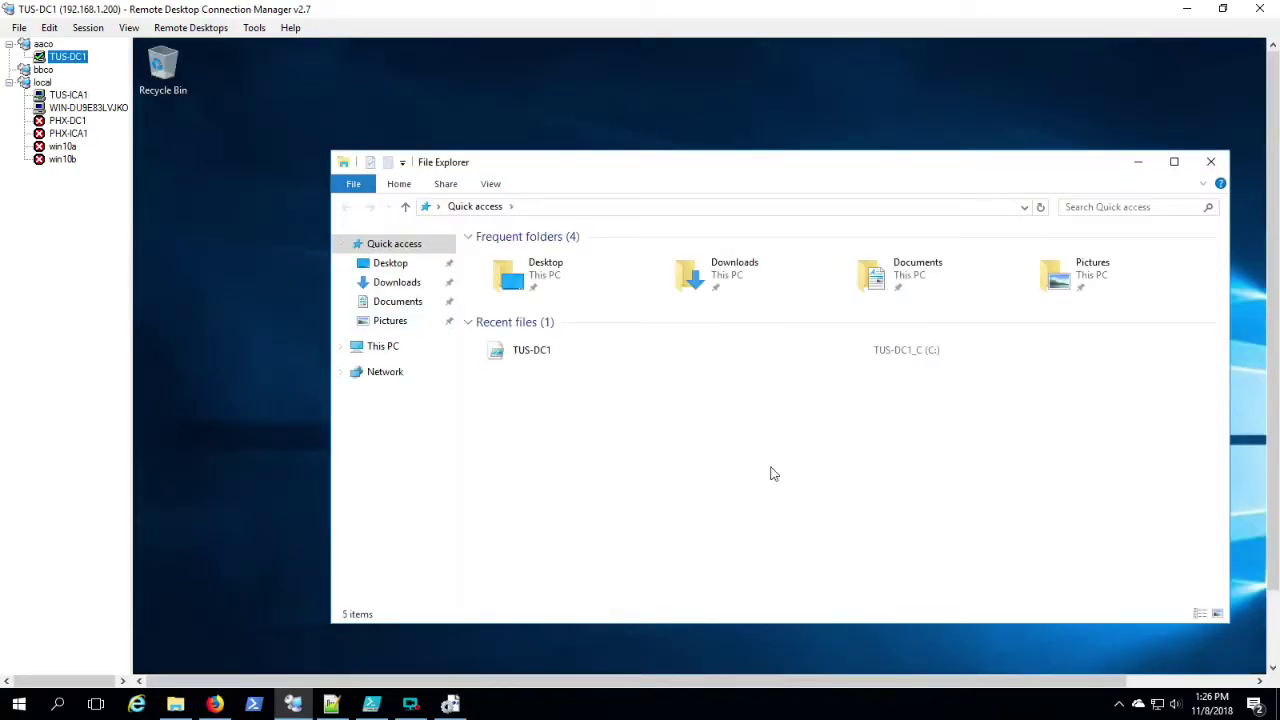
double_click(895, 354)
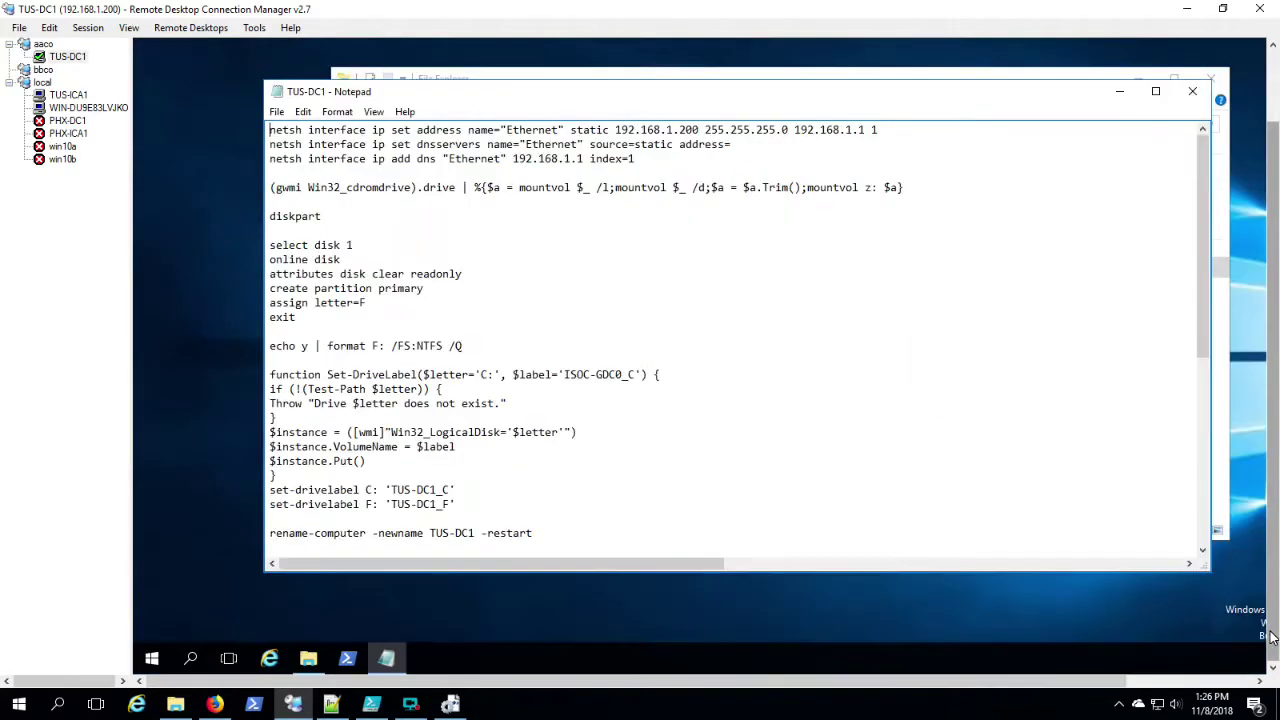
drag(710, 95, 745, 161)
right_click(350, 660)
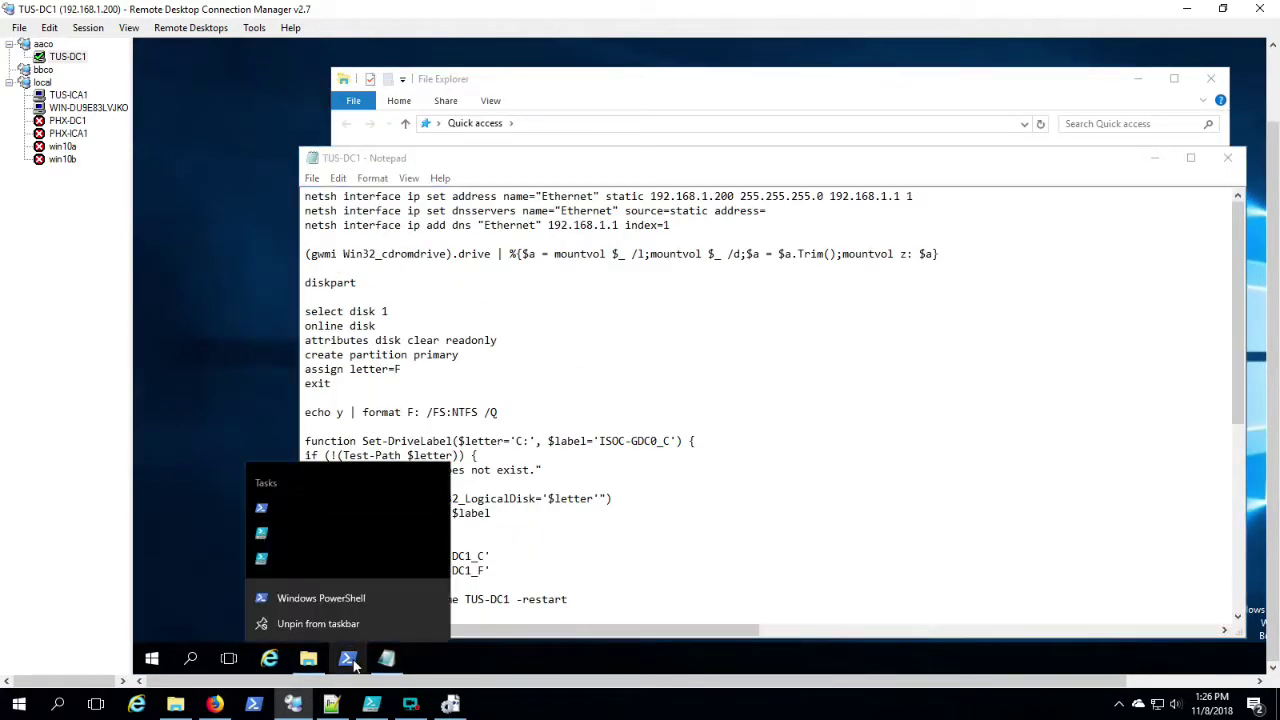
click(328, 508)
Step: Copy the four AD DS install lines from the script into PowerShell, then switch to TUS-ICA1
click(788, 548)
scroll(666, 548, down, 3)
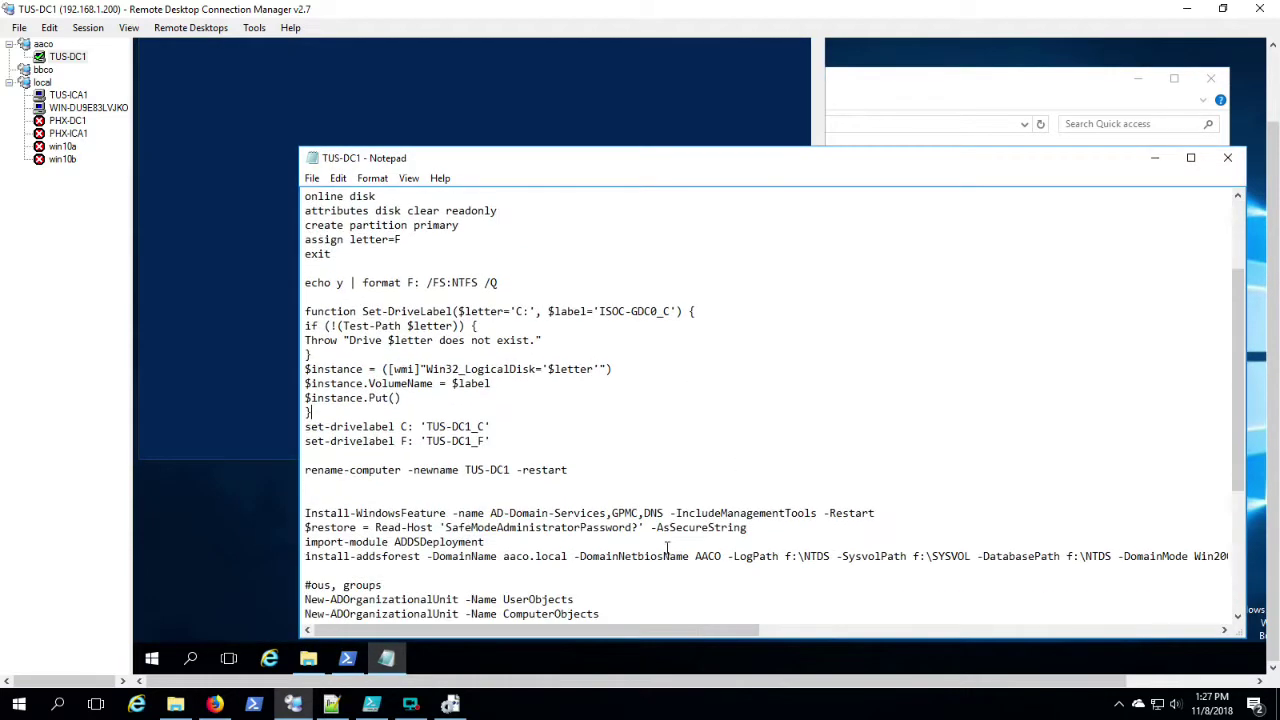
scroll(666, 548, down, 2)
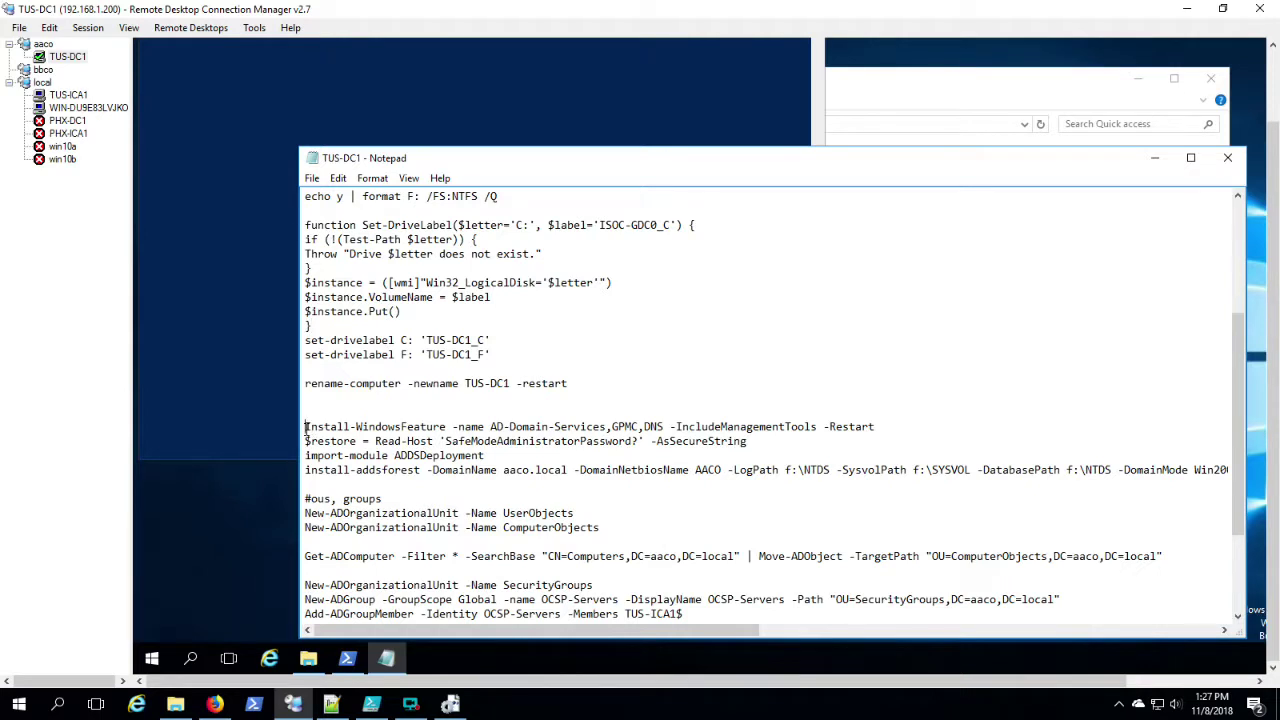
drag(305, 427, 302, 478)
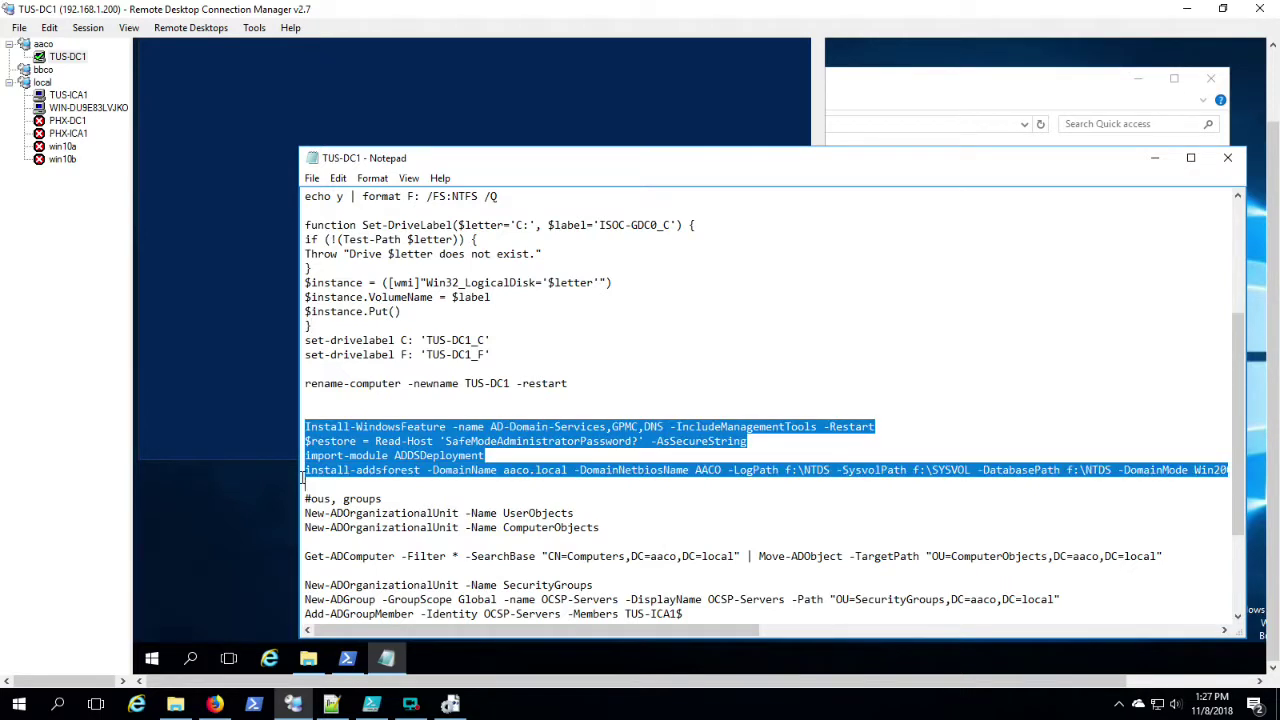
right_click(389, 455)
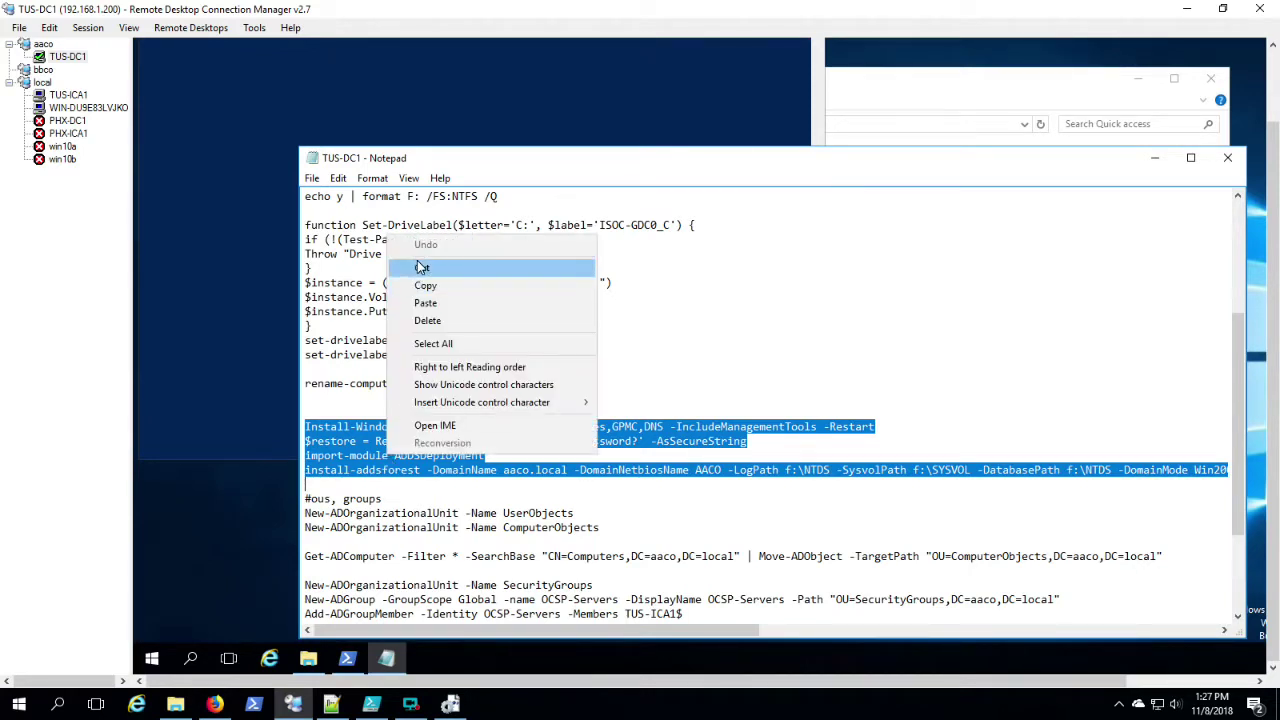
click(423, 288)
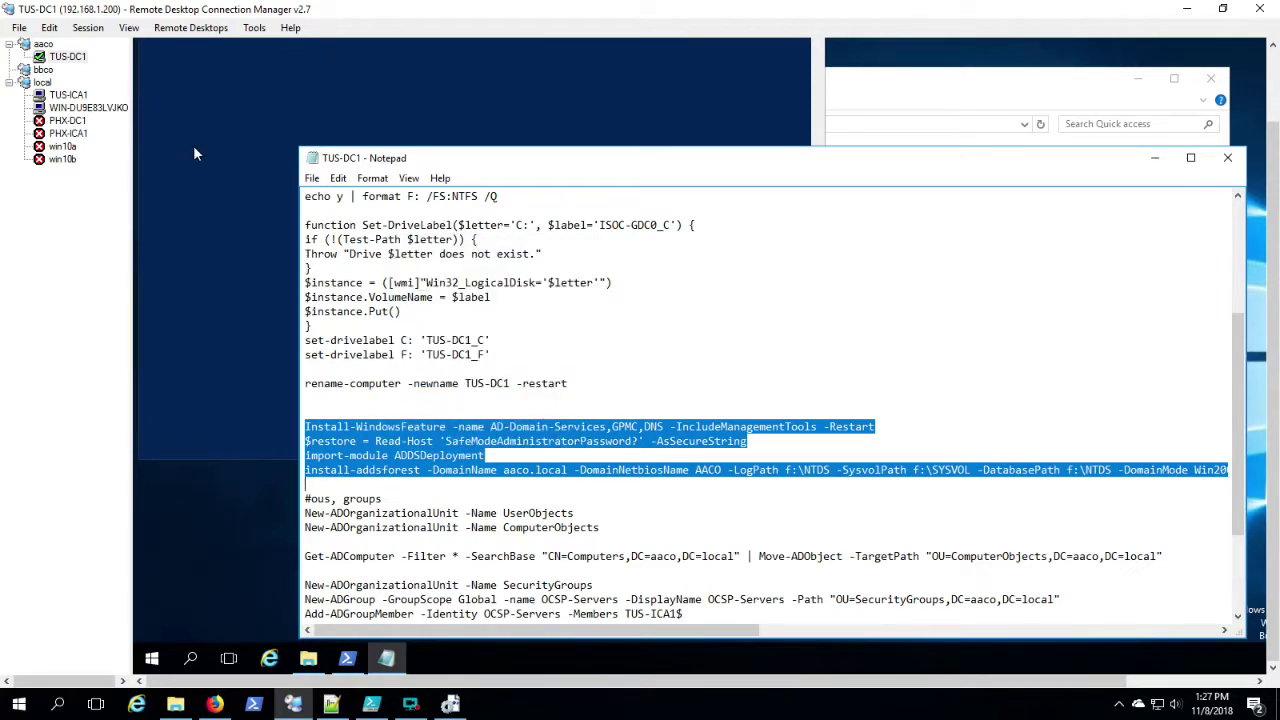
click(195, 153)
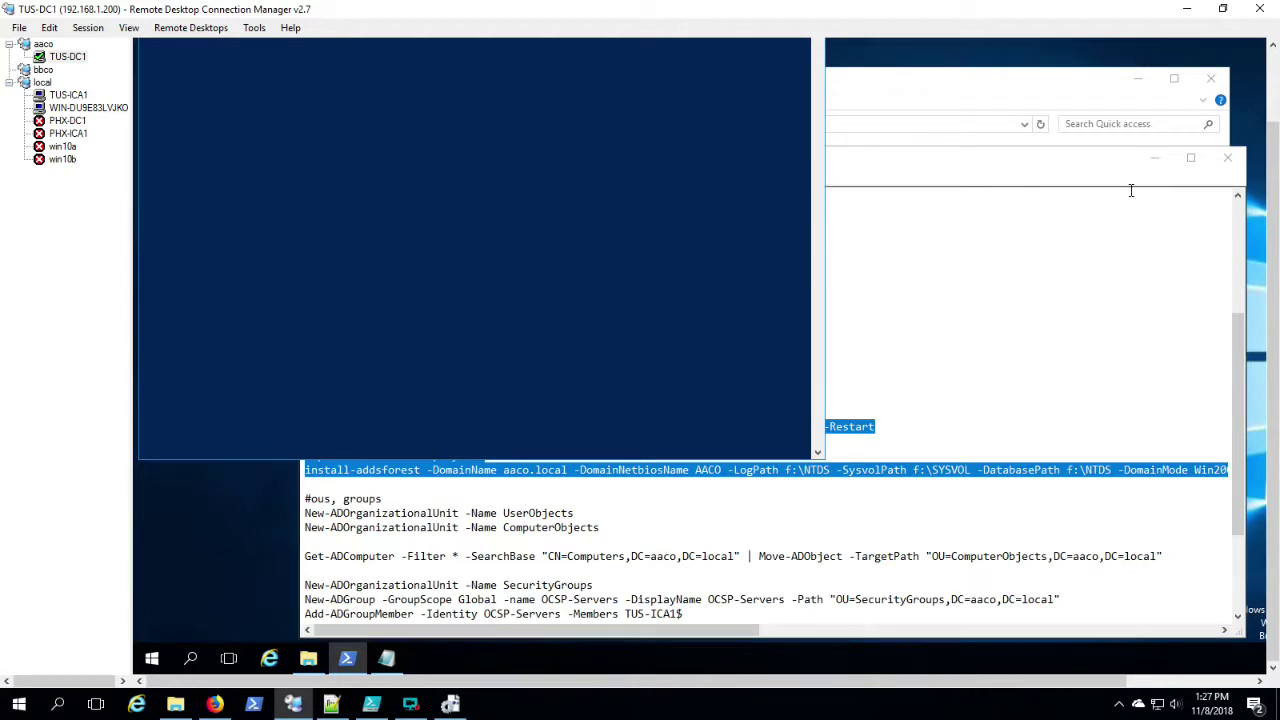
drag(1276, 165, 1277, 95)
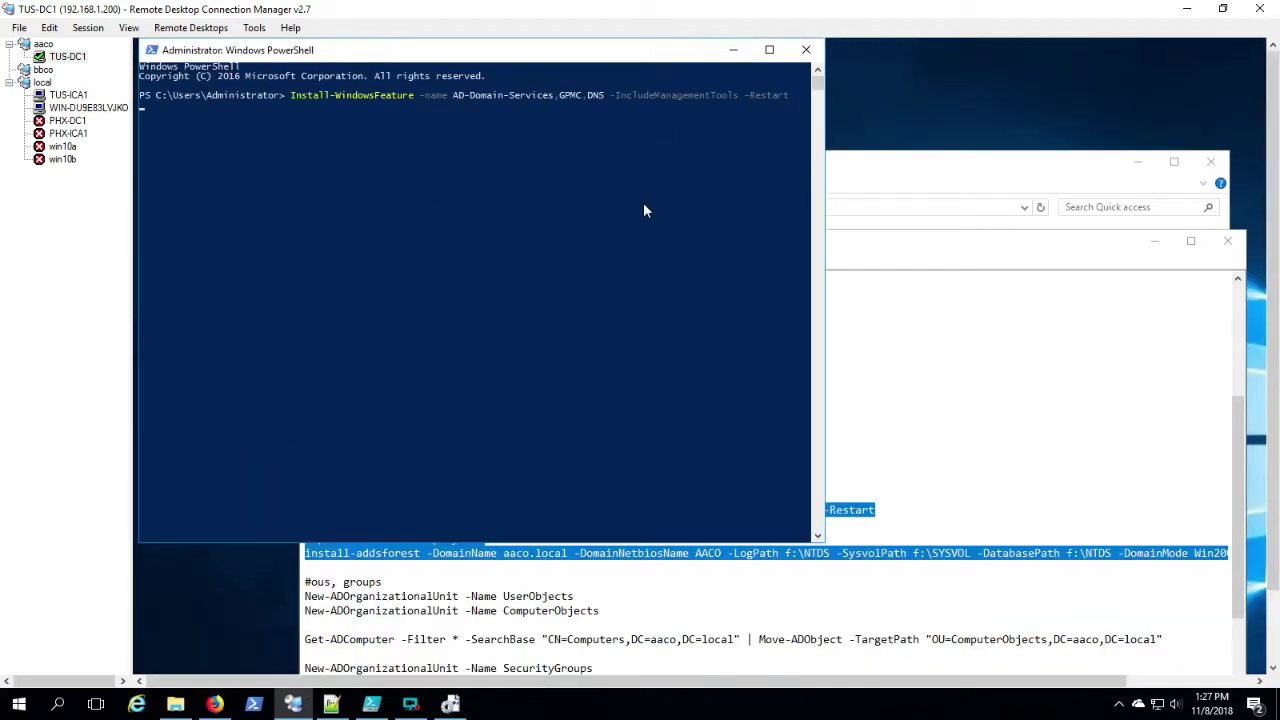
click(72, 96)
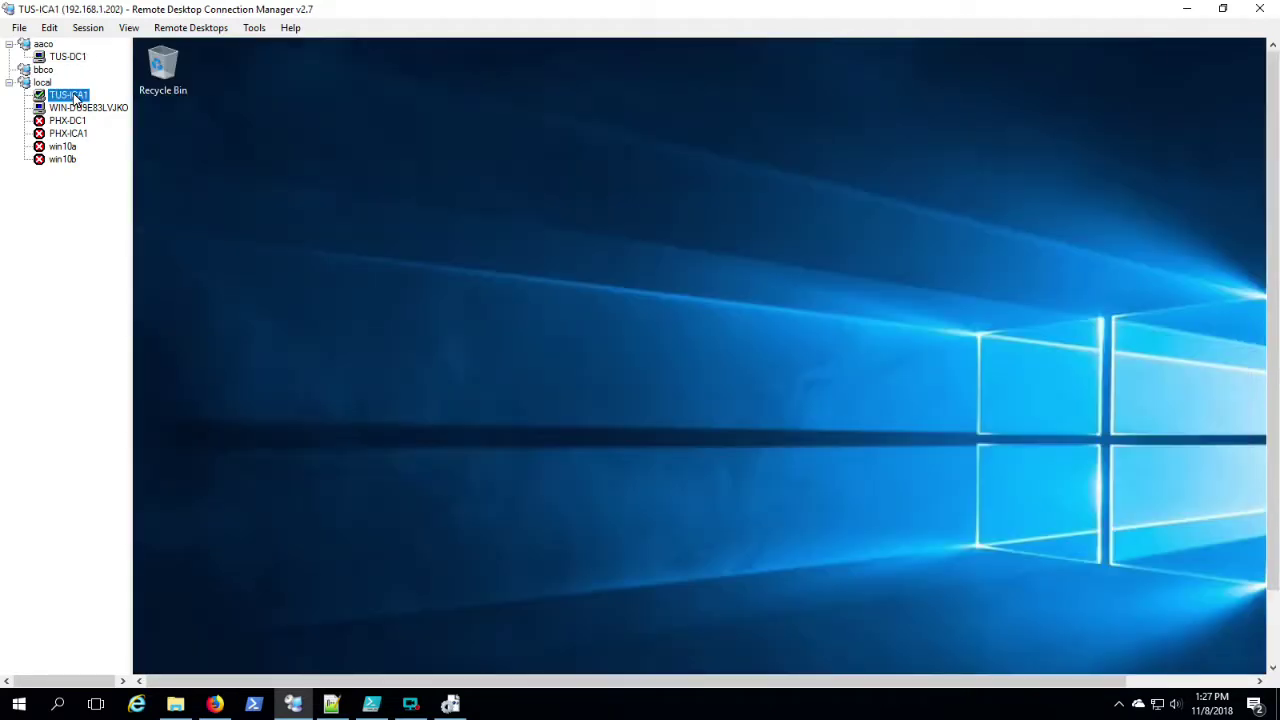
Step: On TUS-ICA1, launch PowerShell as Administrator and open the TUS-ICA1 setup script
click(1272, 628)
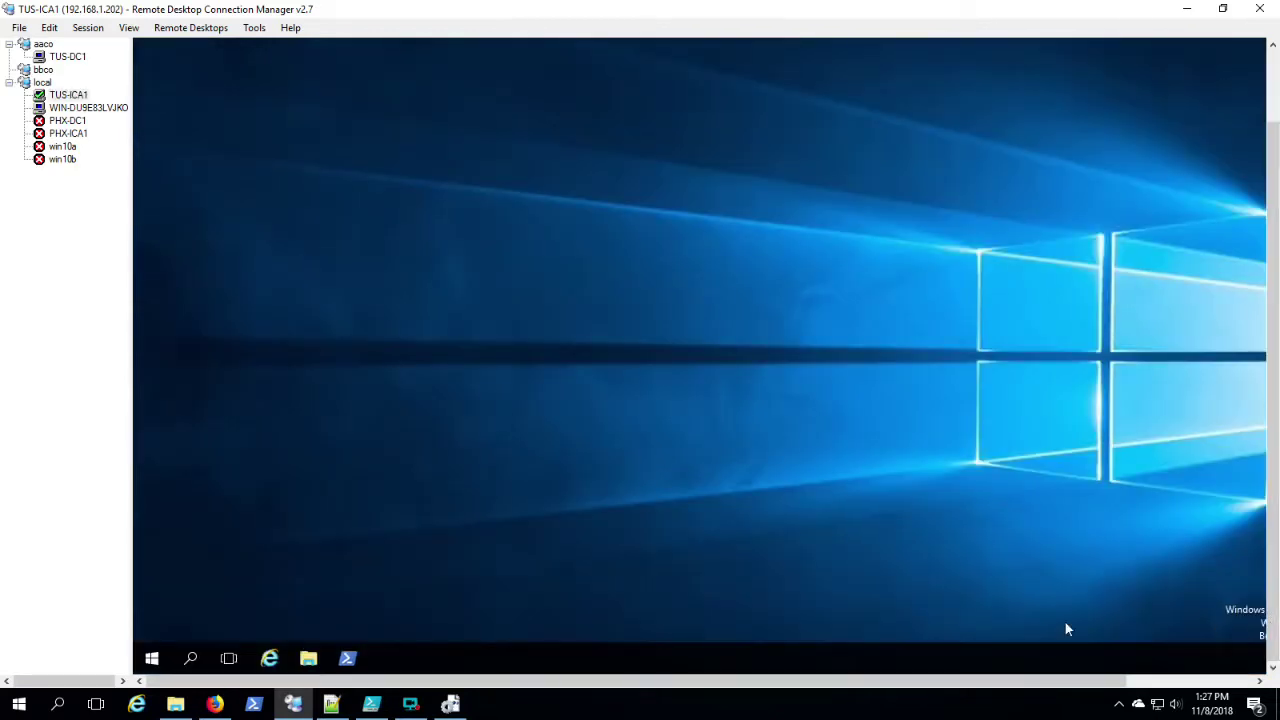
shift+right_click(348, 660)
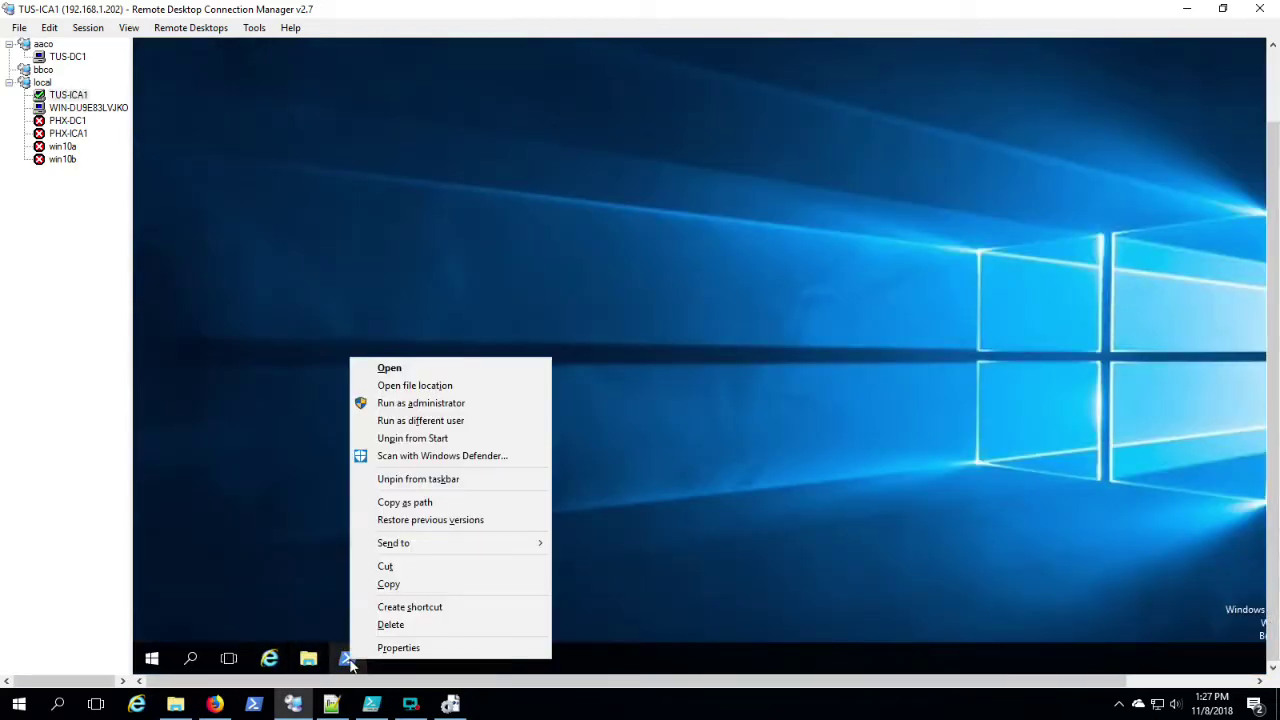
click(405, 403)
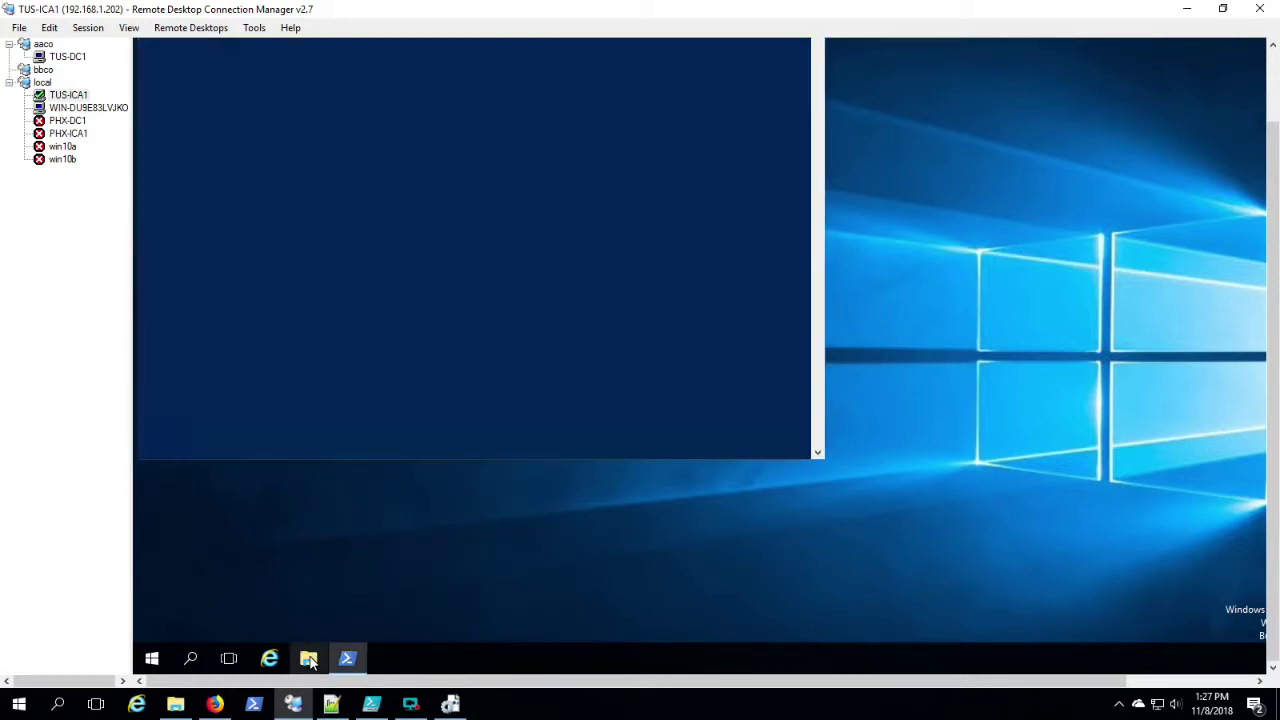
click(308, 658)
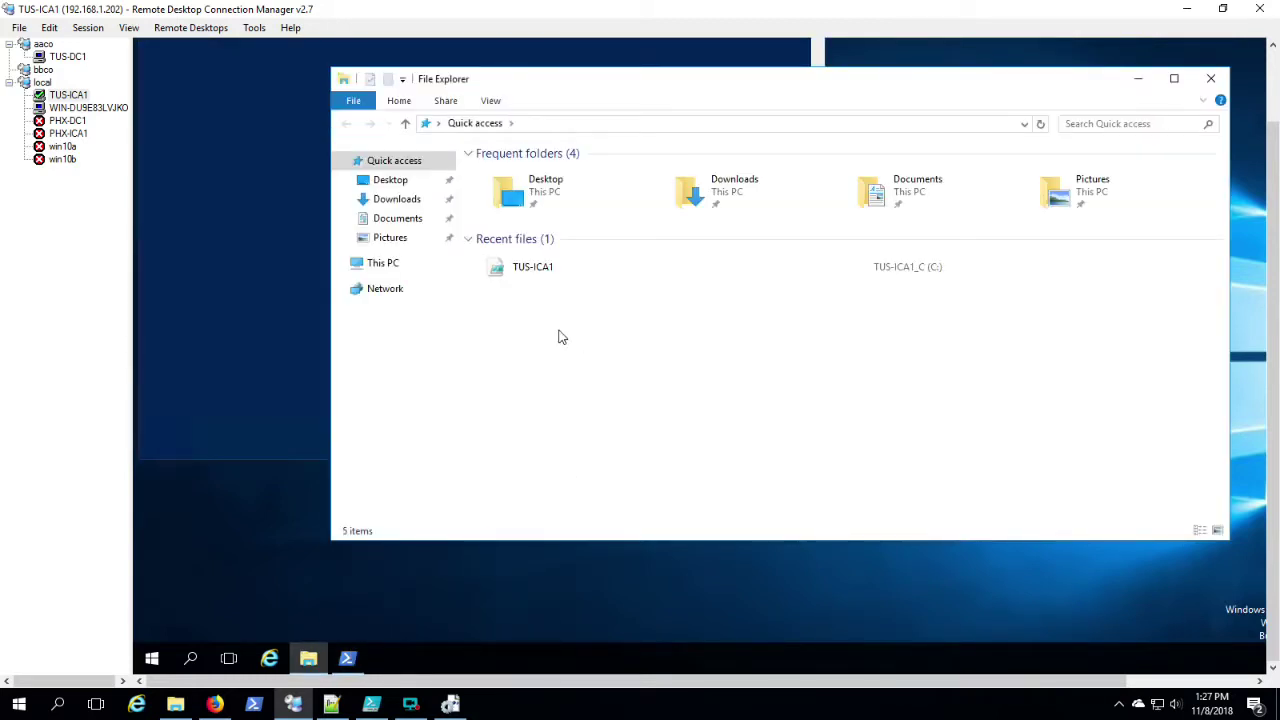
double_click(549, 277)
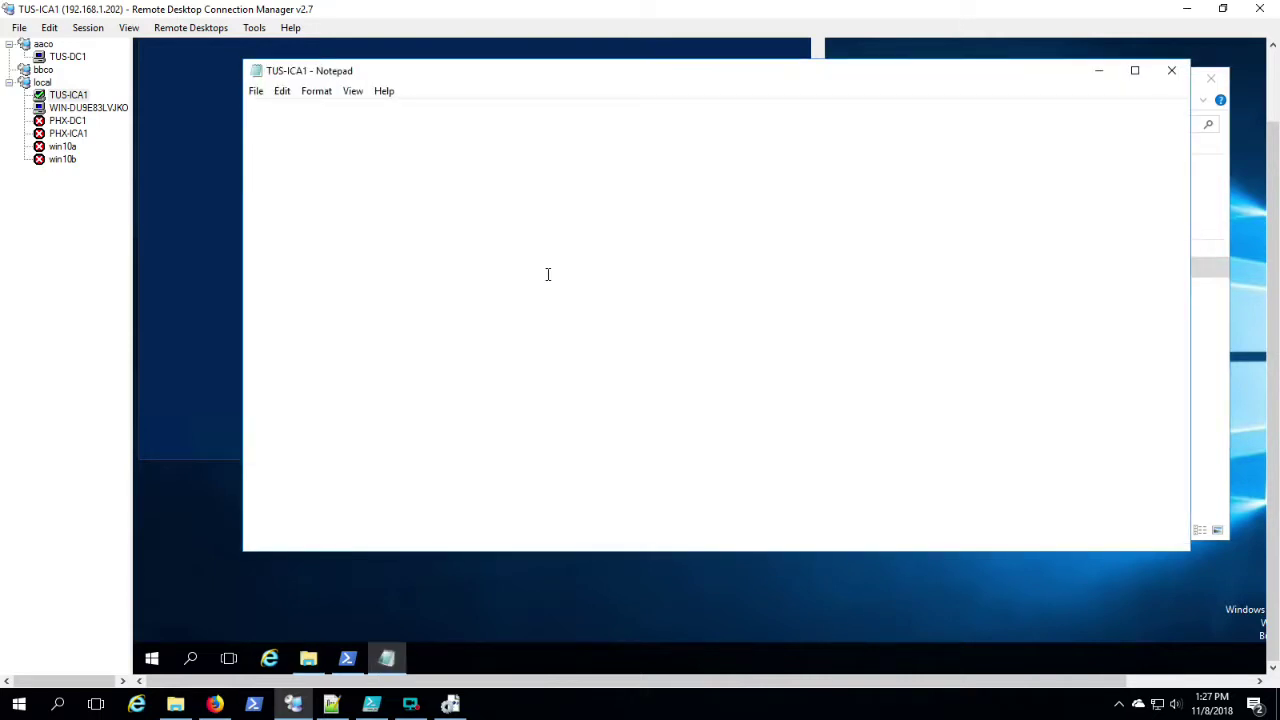
Step: Select the add-computer line in the script and move TUS-ICA1 into the aaco group
scroll(740, 404, down, 1)
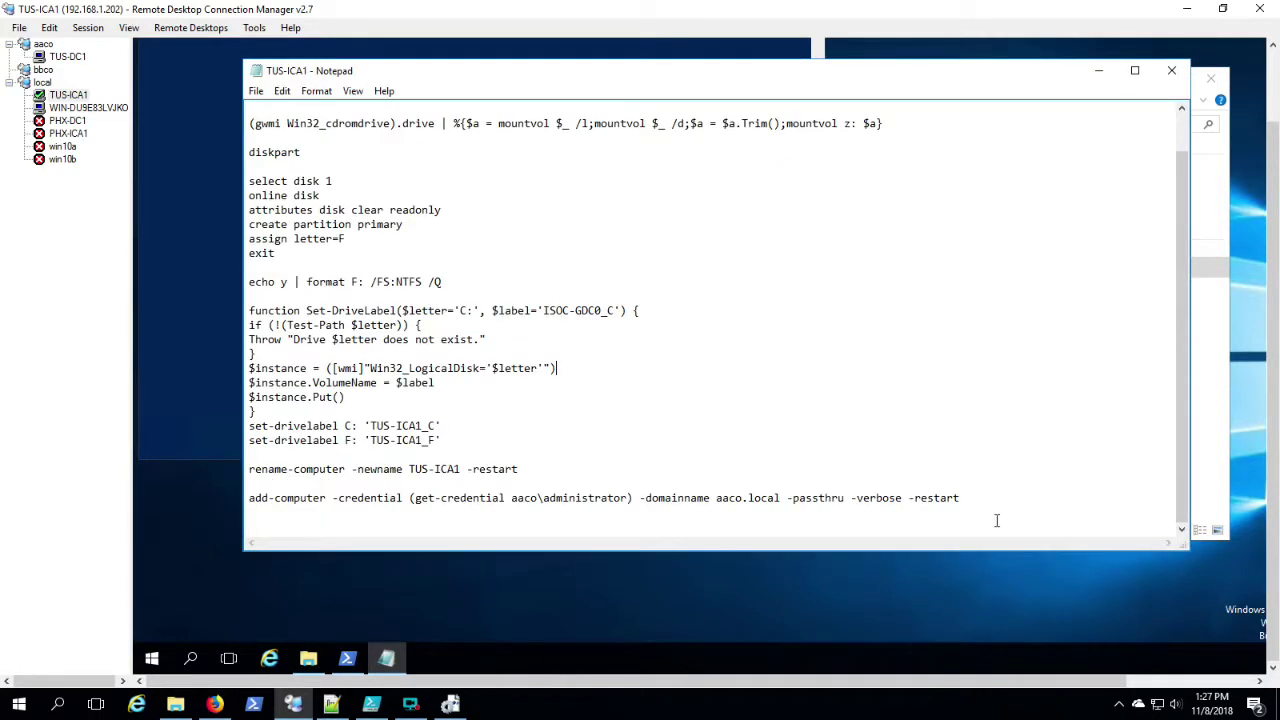
drag(985, 500, 248, 500)
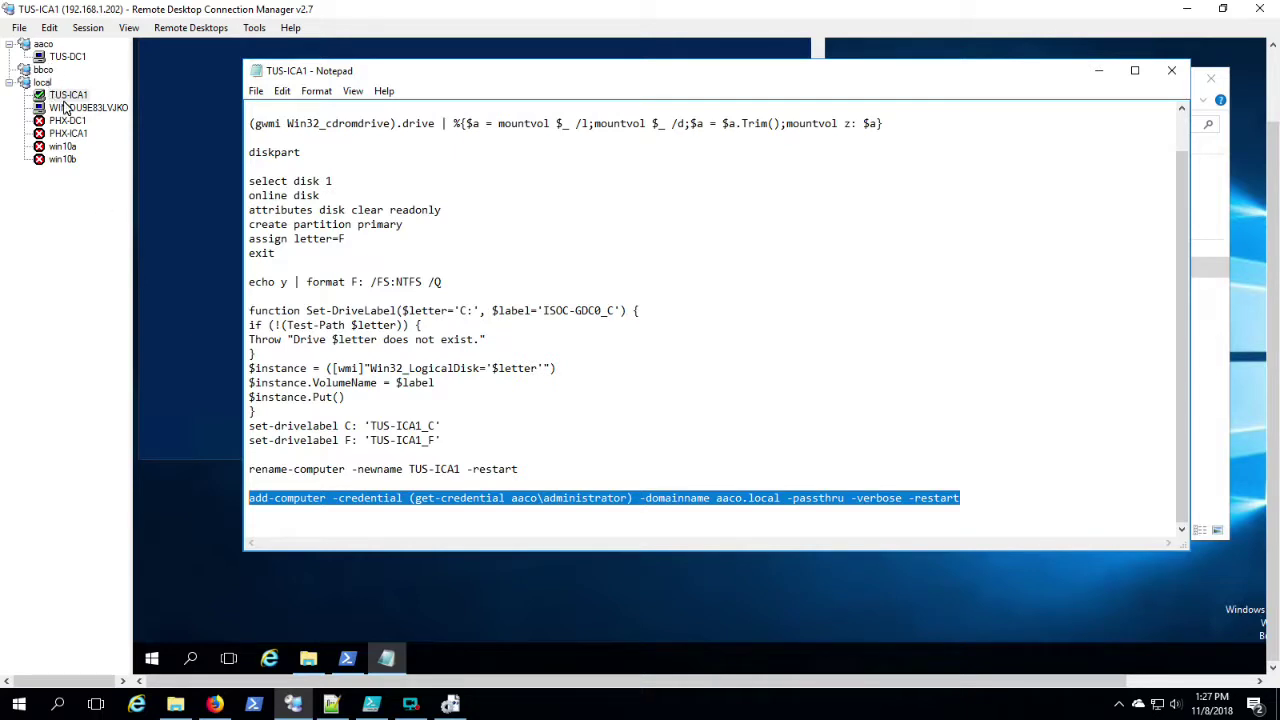
drag(66, 100, 54, 56)
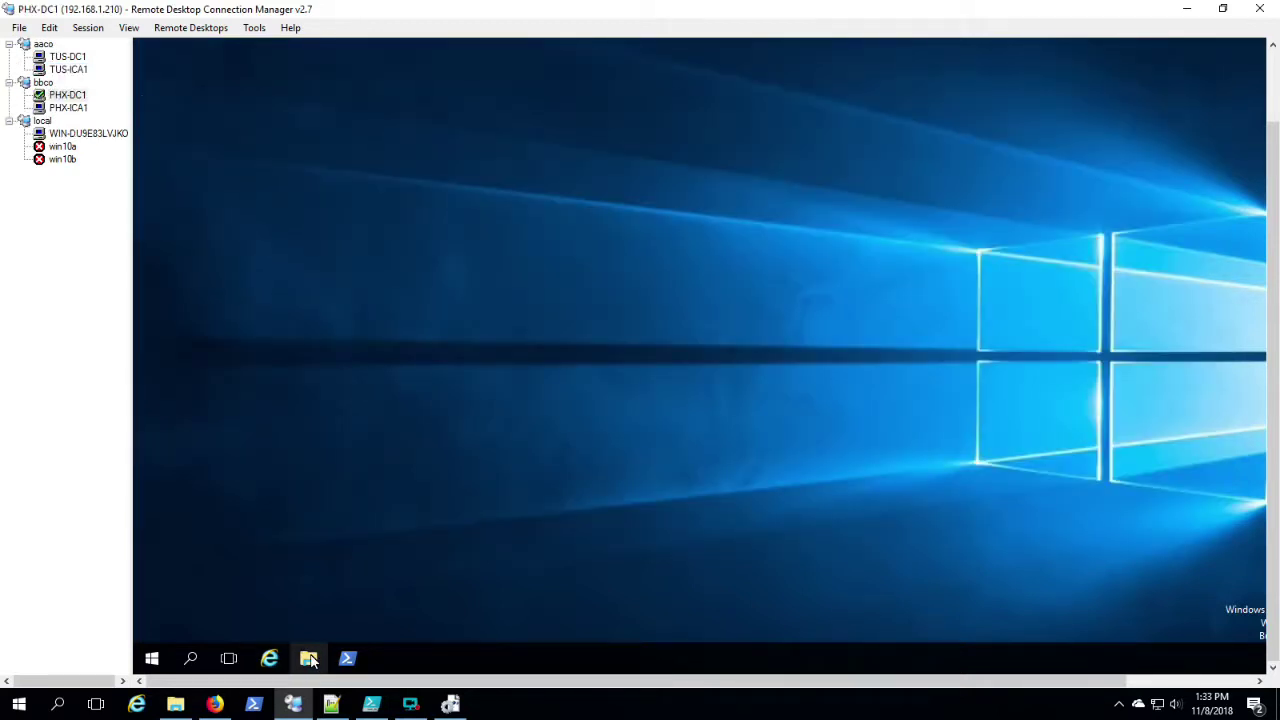
Step: On PHX-DC1, launch PowerShell as Administrator and open the PHX-DC1 setup script
click(311, 660)
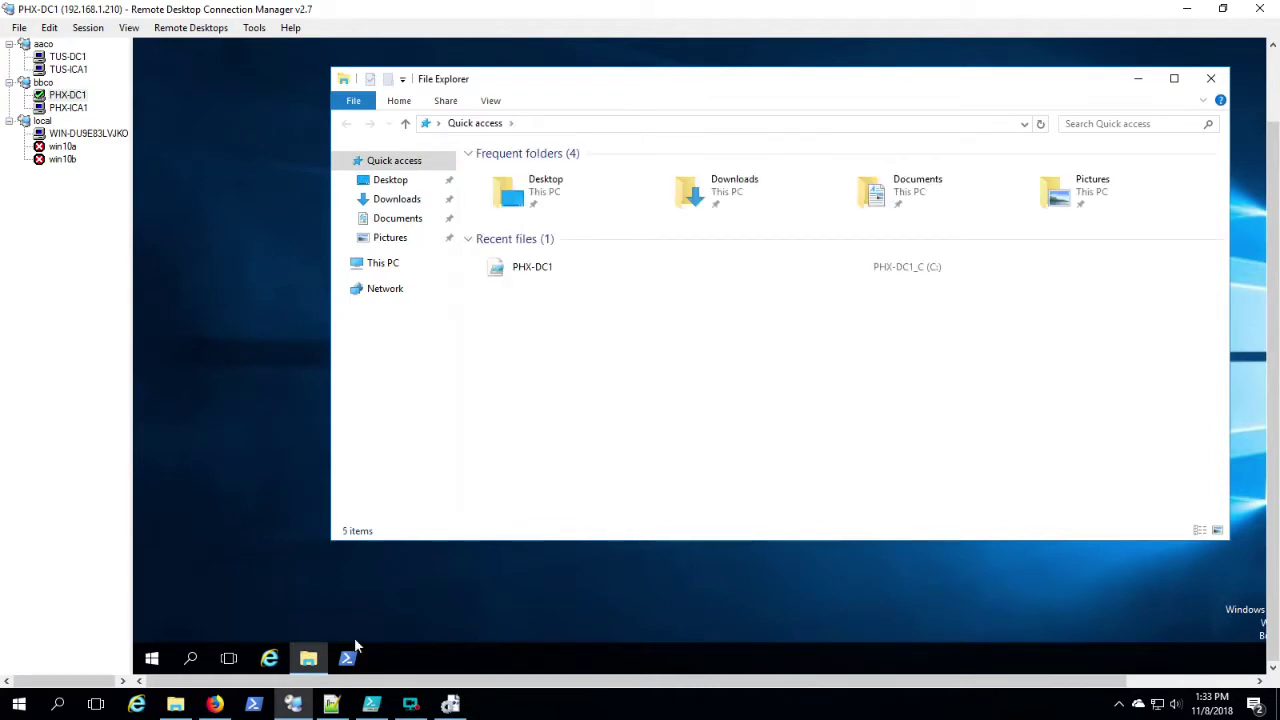
right_click(349, 658)
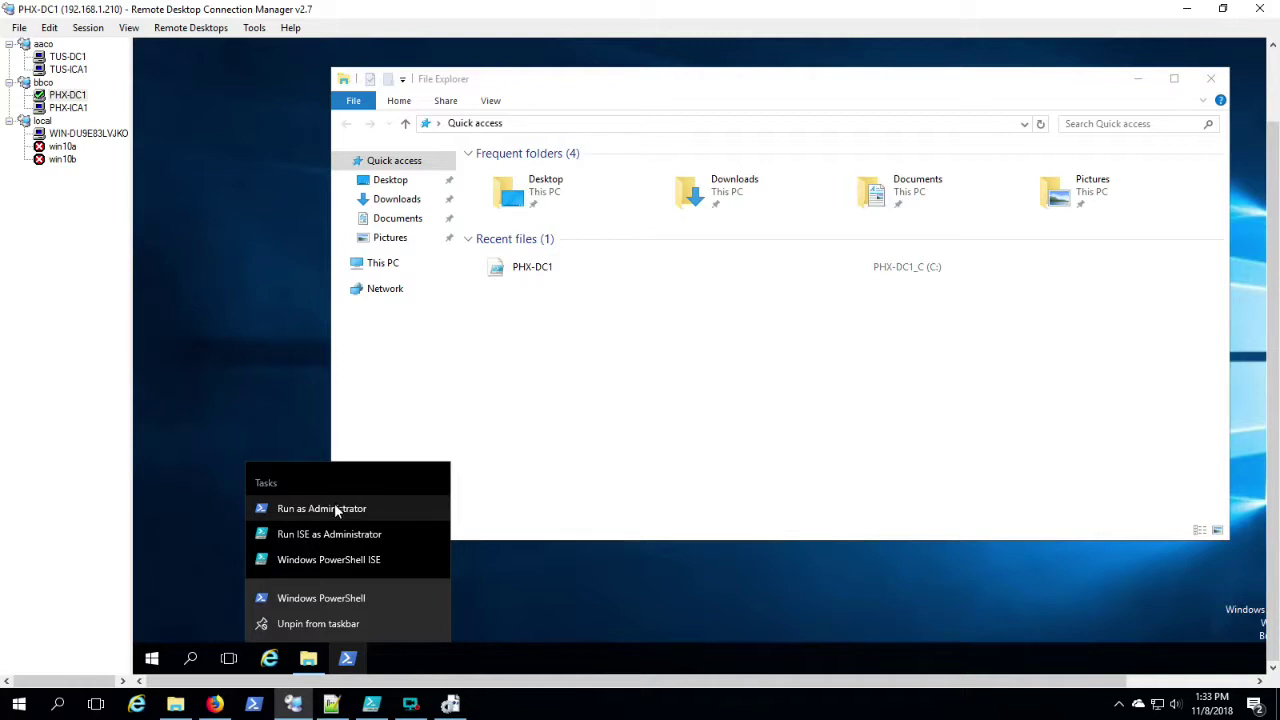
click(686, 366)
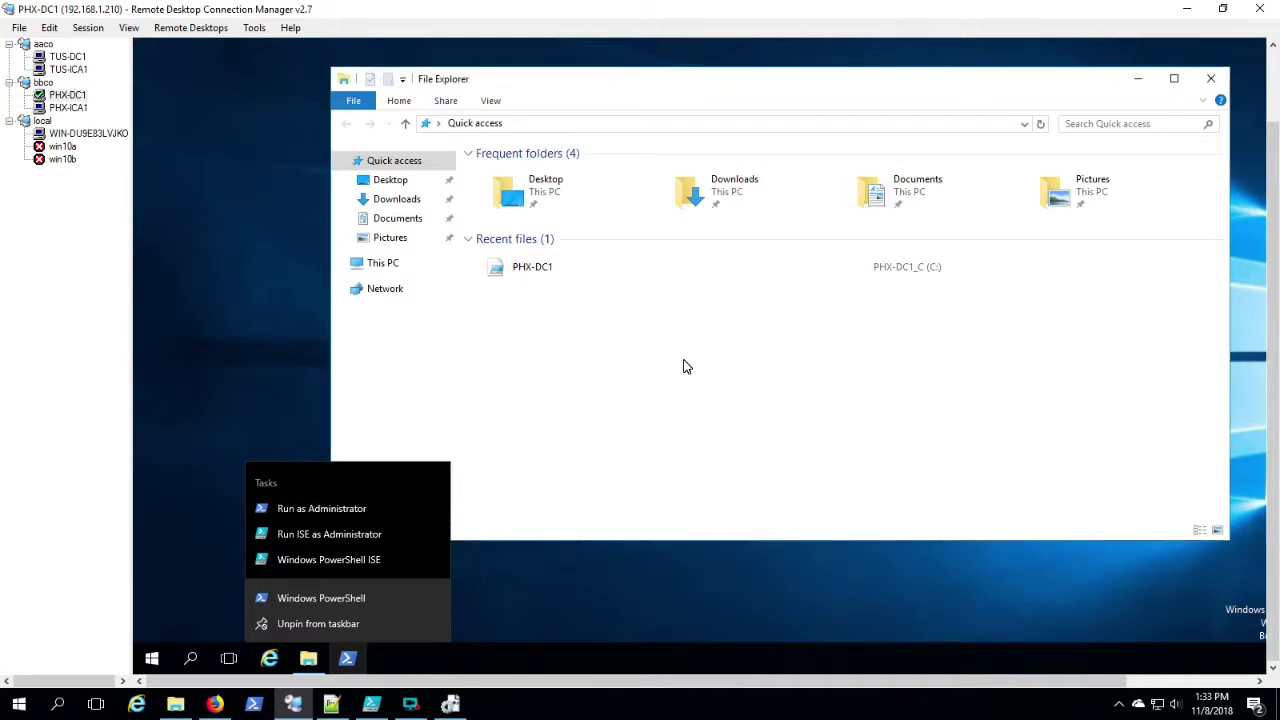
double_click(532, 271)
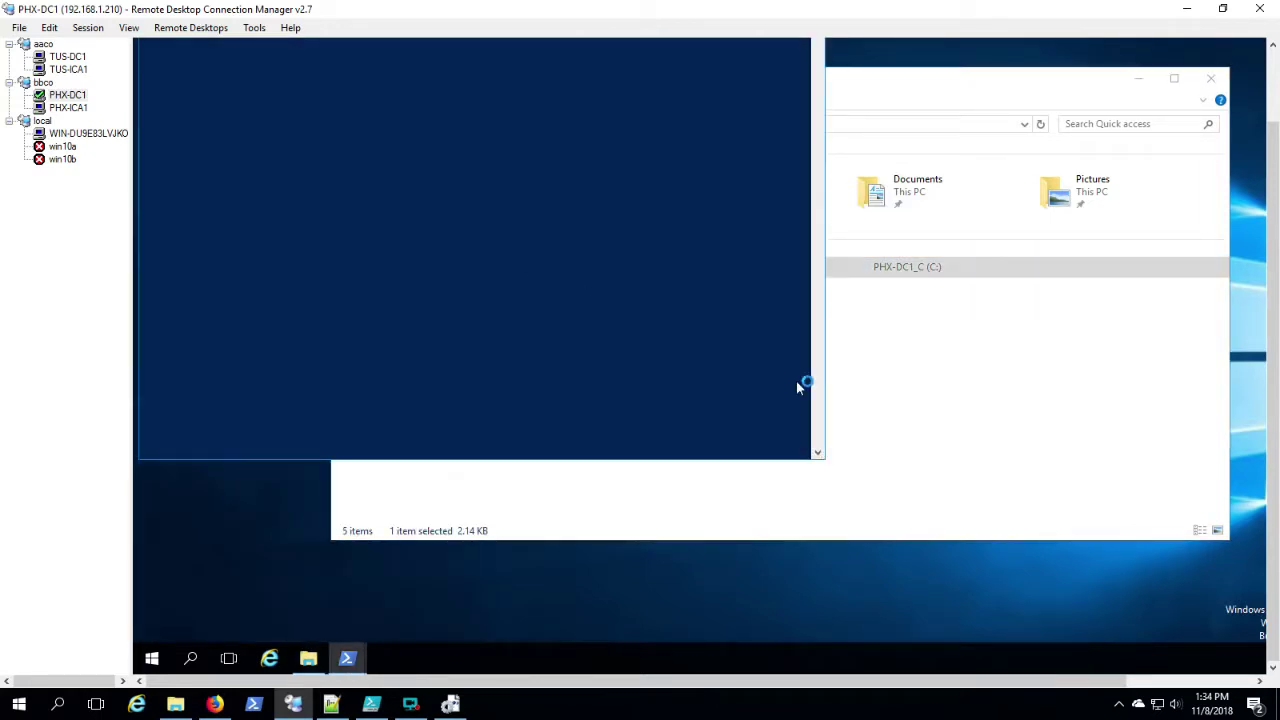
Step: Copy the bbco.local AD DS install lines into PowerShell, then switch to PHX-ICA1
click(501, 272)
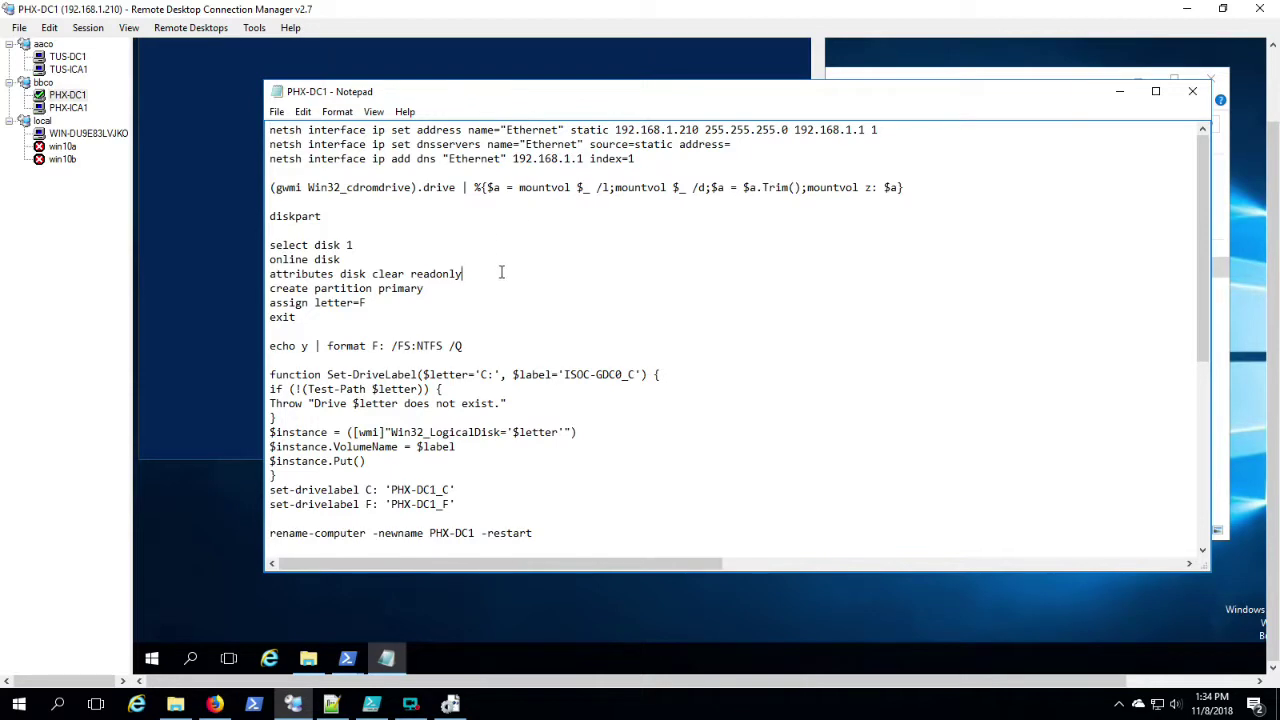
scroll(517, 360, down, 3)
scroll(373, 361, down, 2)
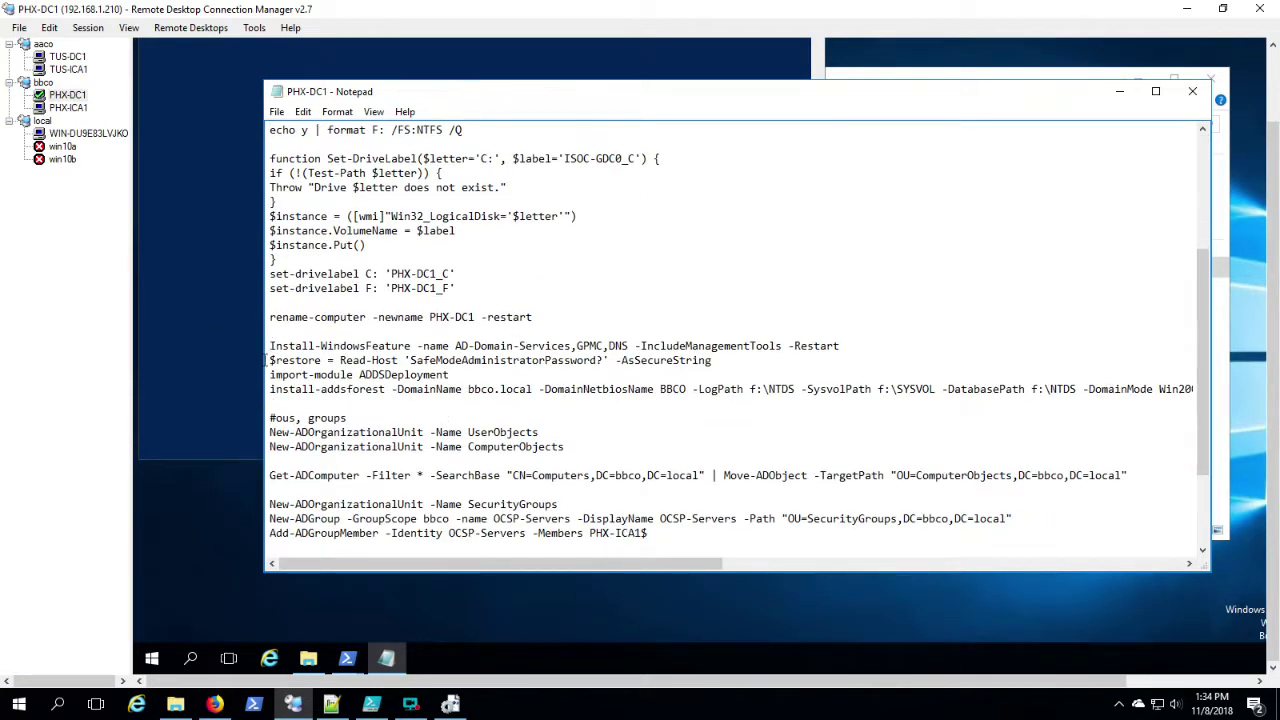
drag(263, 346, 266, 402)
right_click(373, 363)
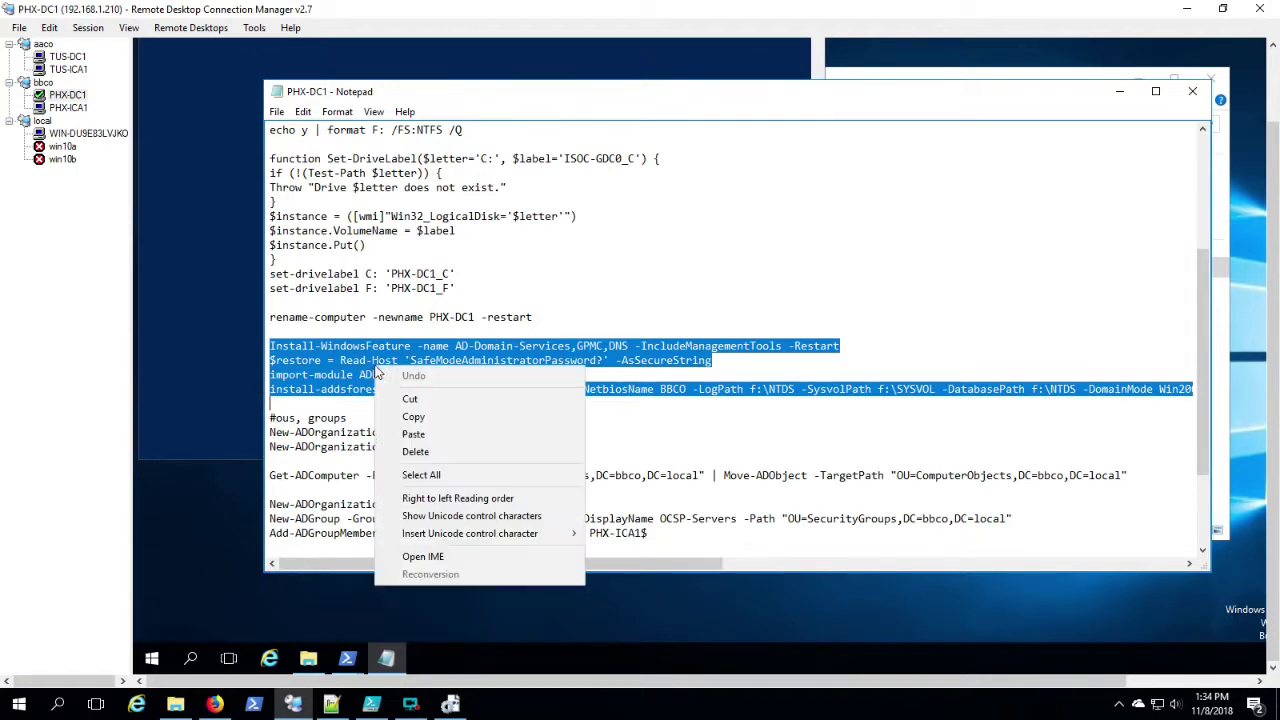
click(414, 417)
click(197, 259)
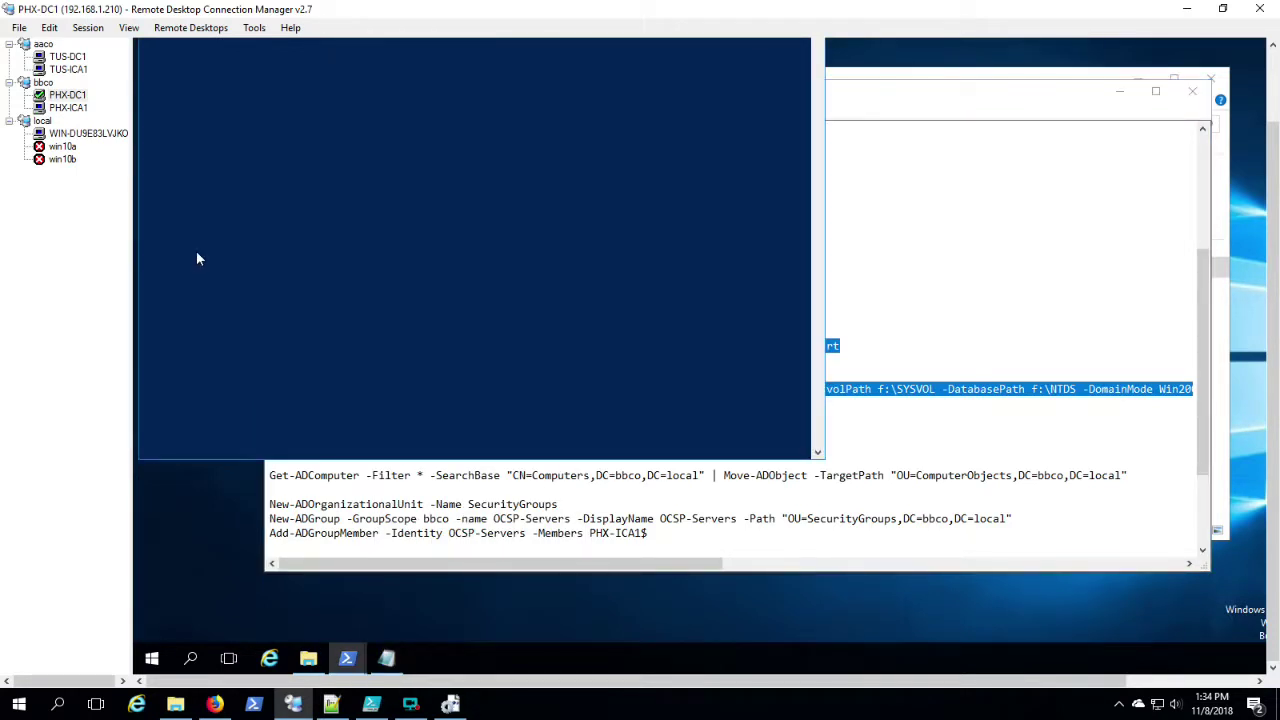
click(1277, 95)
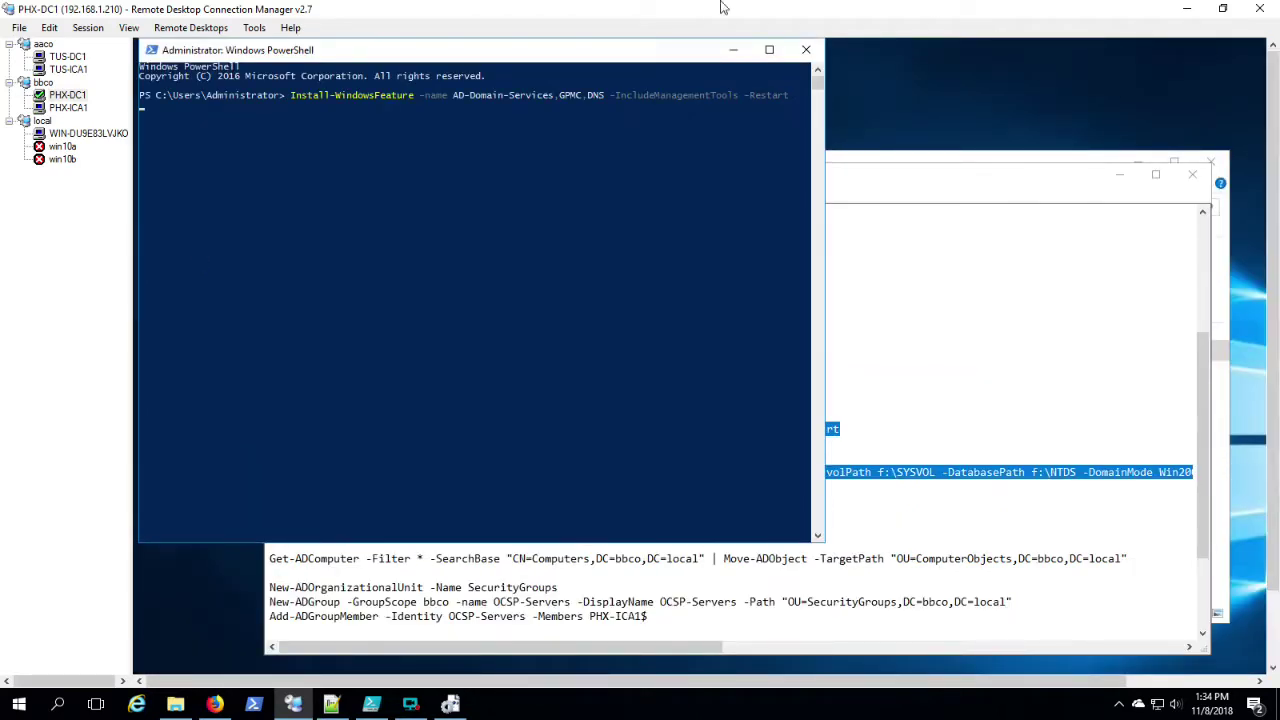
click(73, 110)
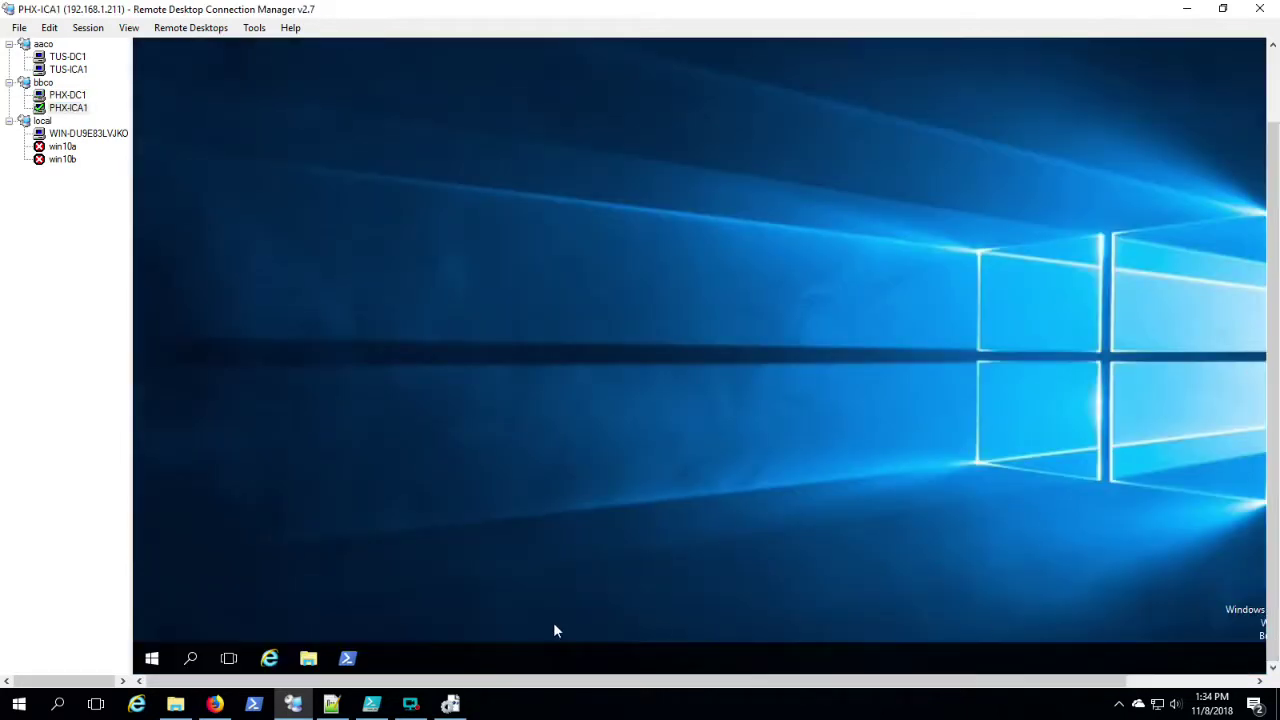
Step: On PHX-ICA1, launch PowerShell as Administrator and open the PHX-ICA1 script from Recent files
right_click(347, 661)
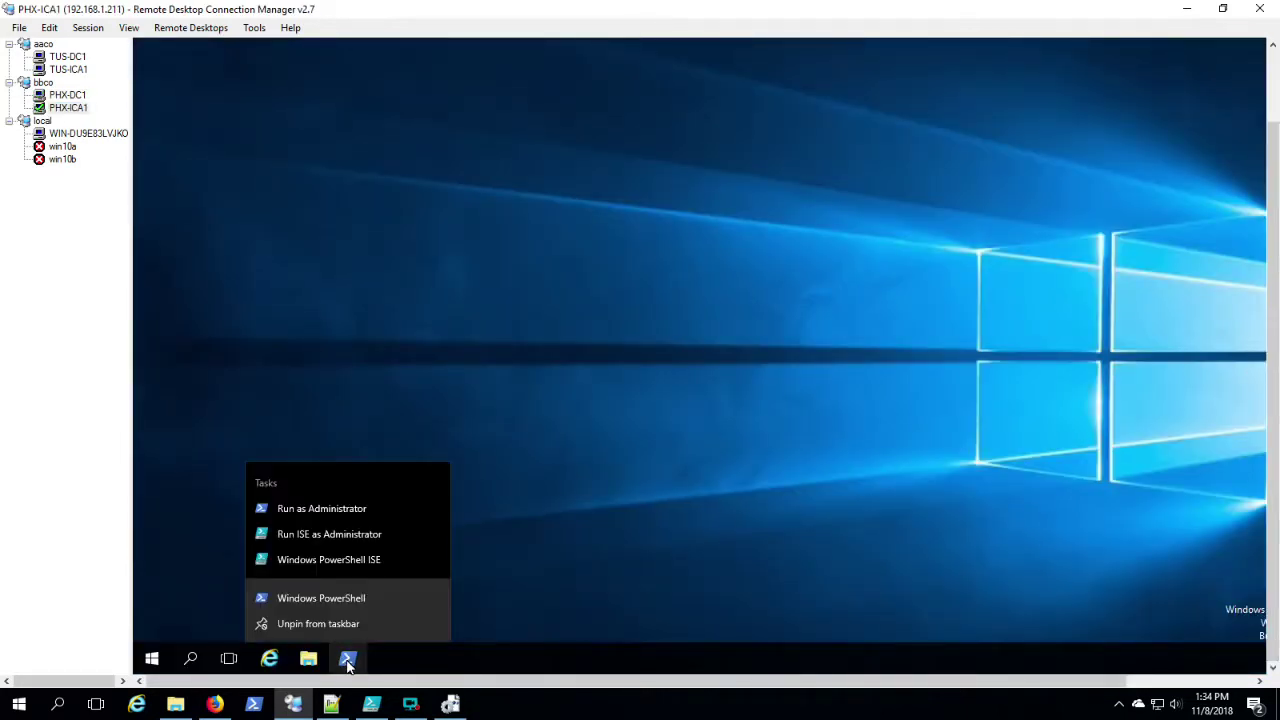
click(338, 508)
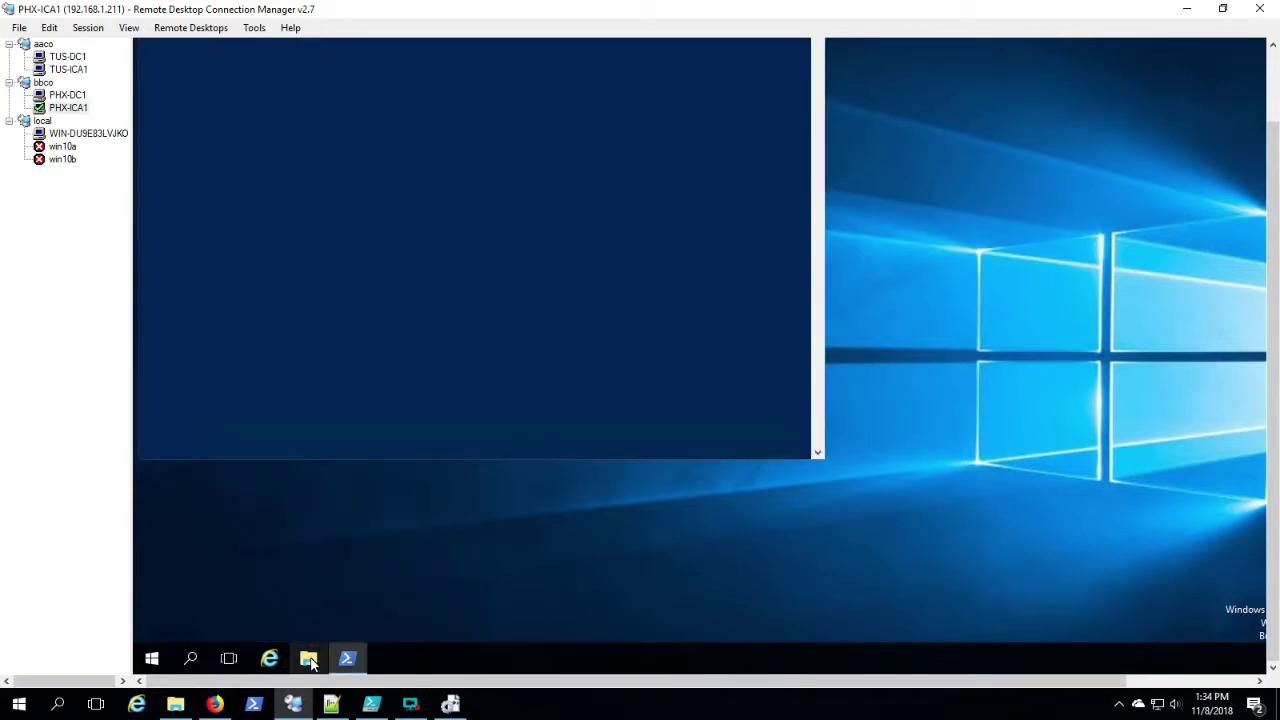
click(310, 661)
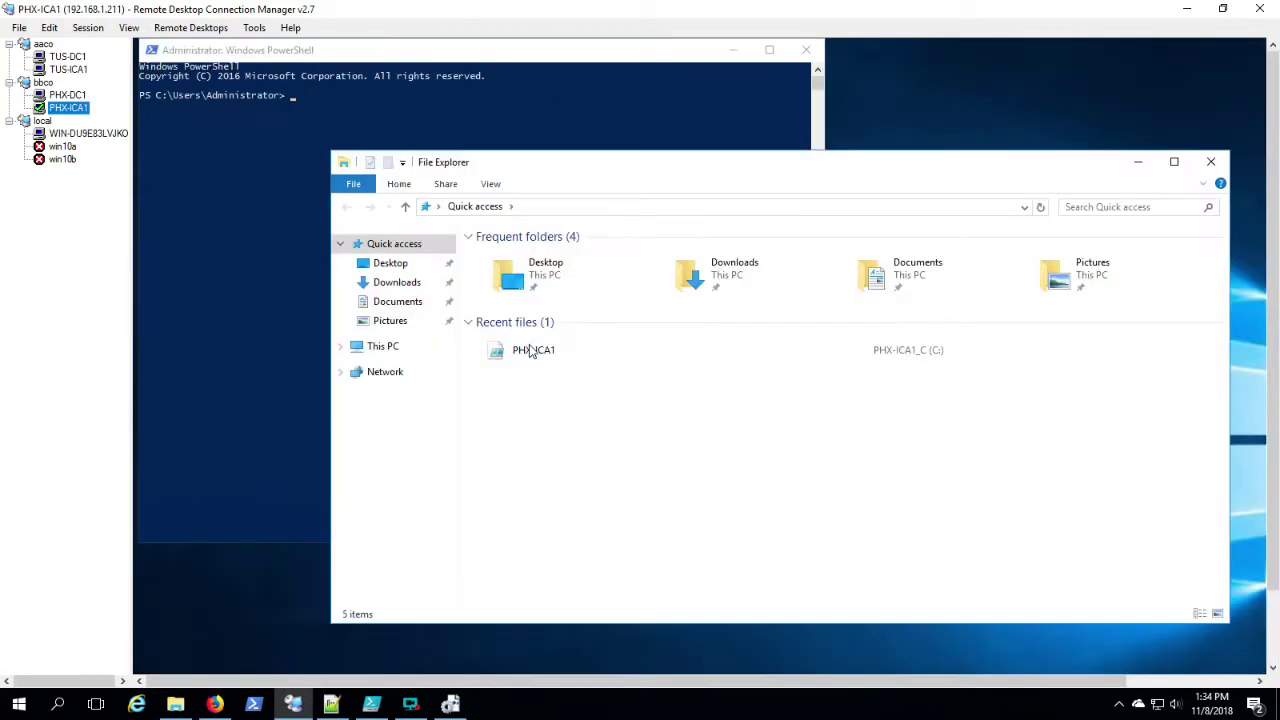
double_click(532, 350)
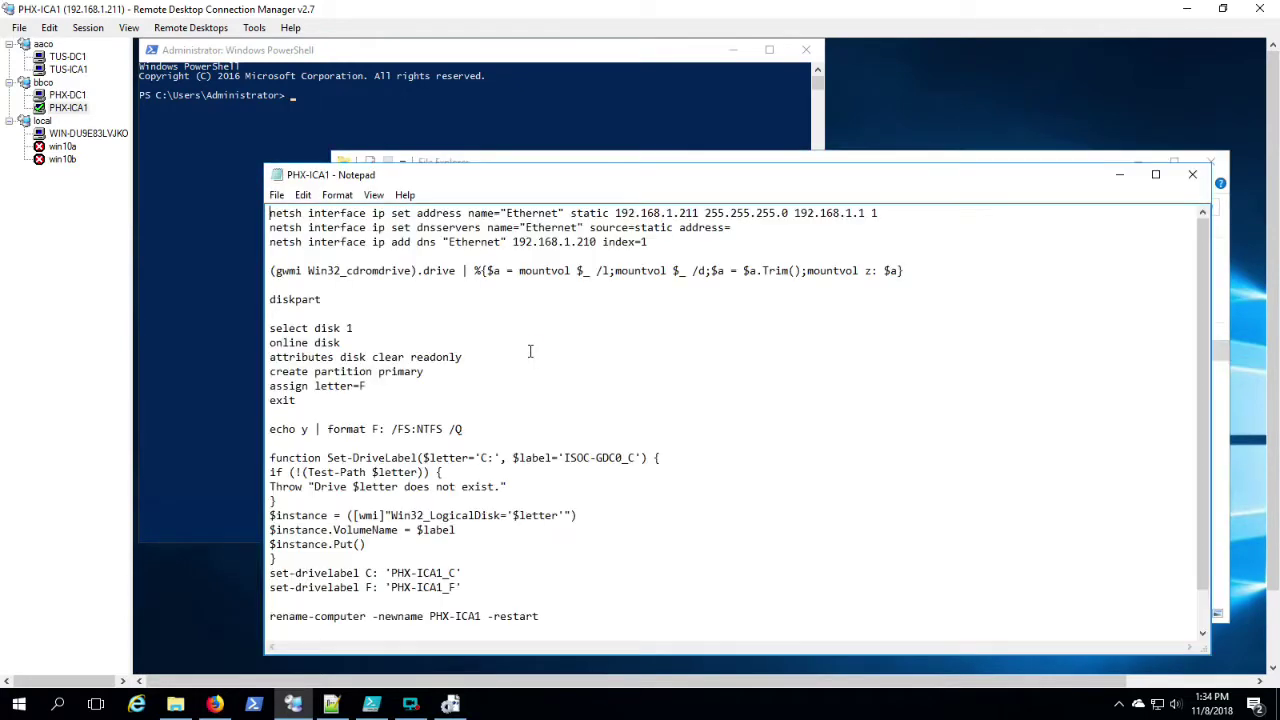
Step: Select the add-computer domain-join line, then switch to the TUS-DC1 session
scroll(556, 410, down, 1)
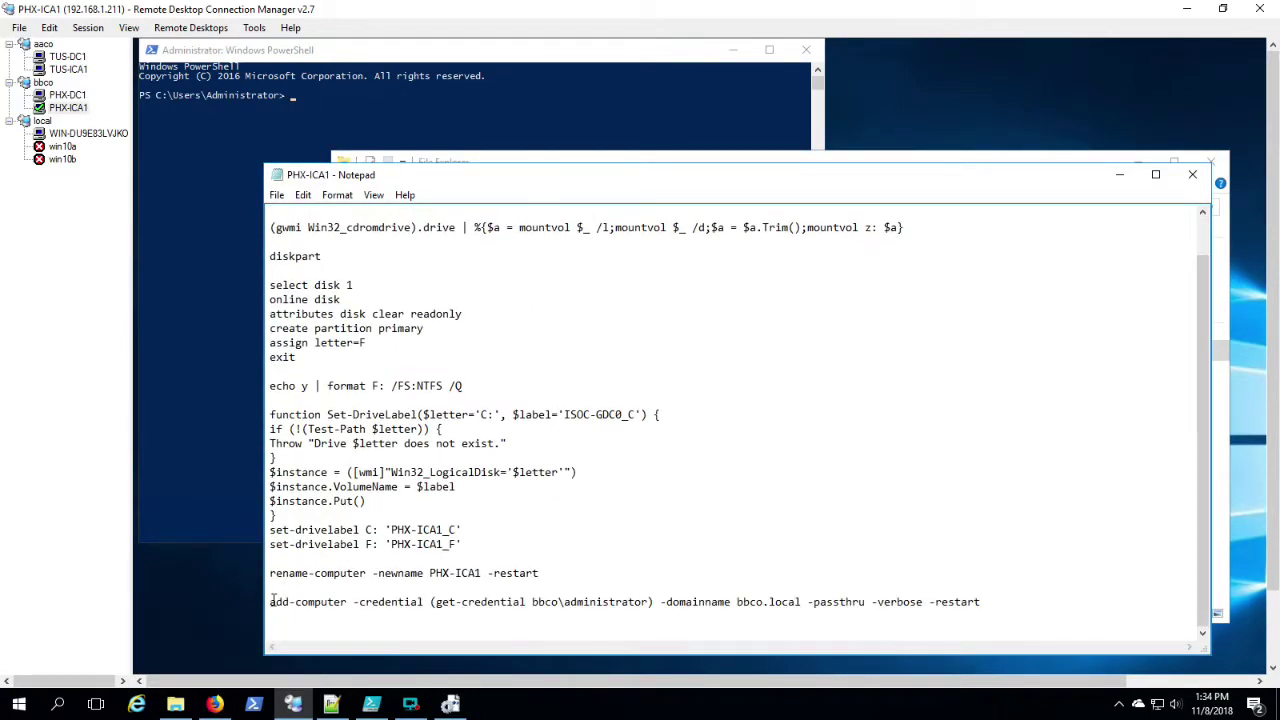
drag(271, 601, 455, 657)
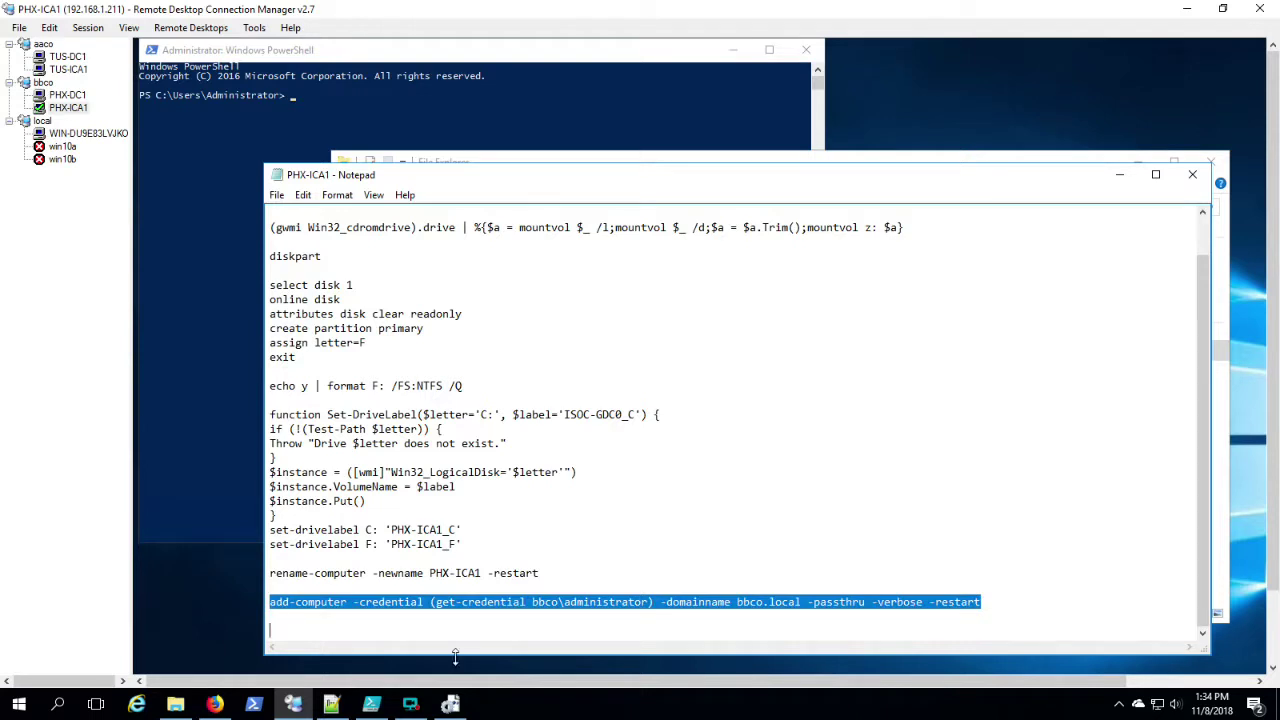
click(67, 58)
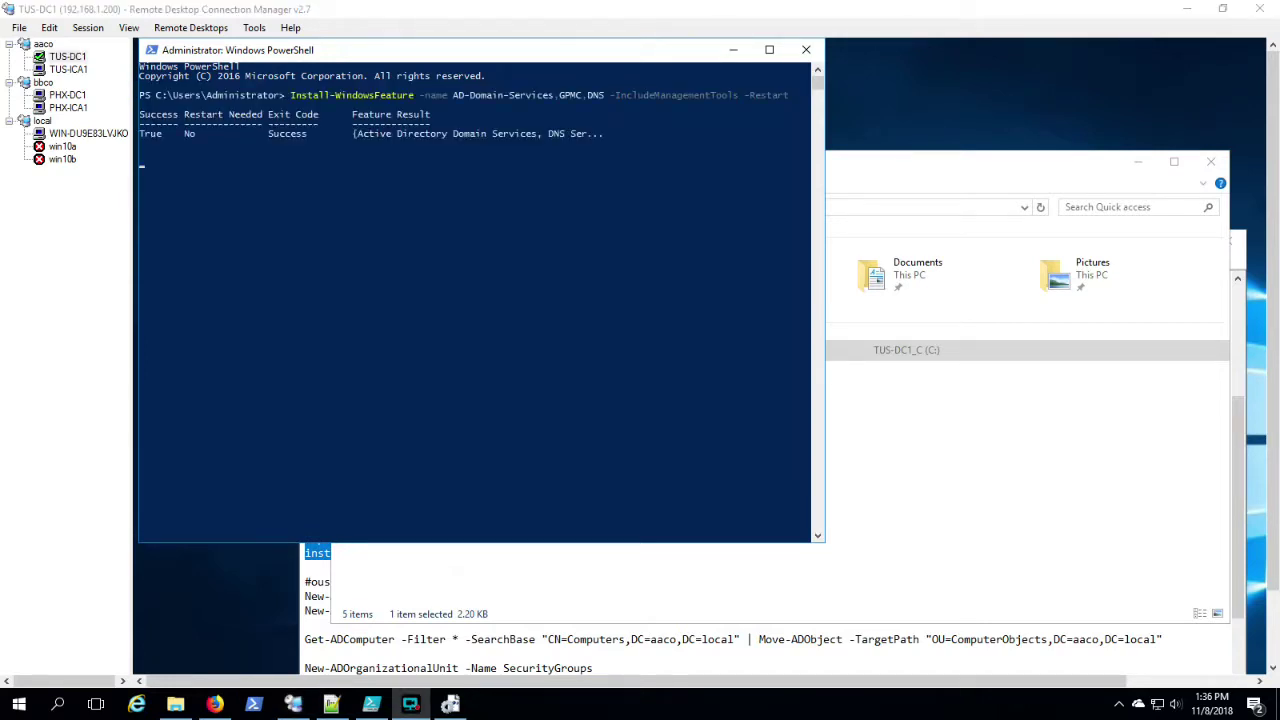
Step: On TUS-DC1, run the Read-Host safe-mode password line, import ADDSDeployment and run install-addsforest for aaco.local
key(ctrl+v)
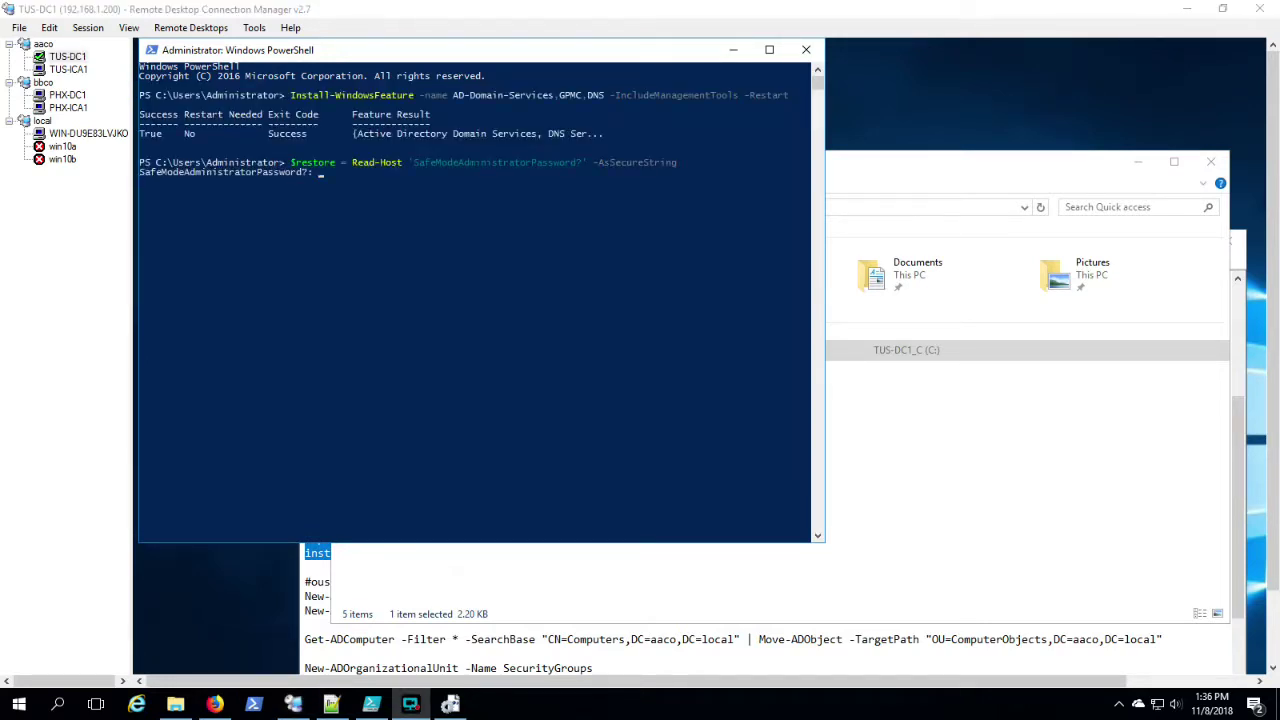
click(352, 57)
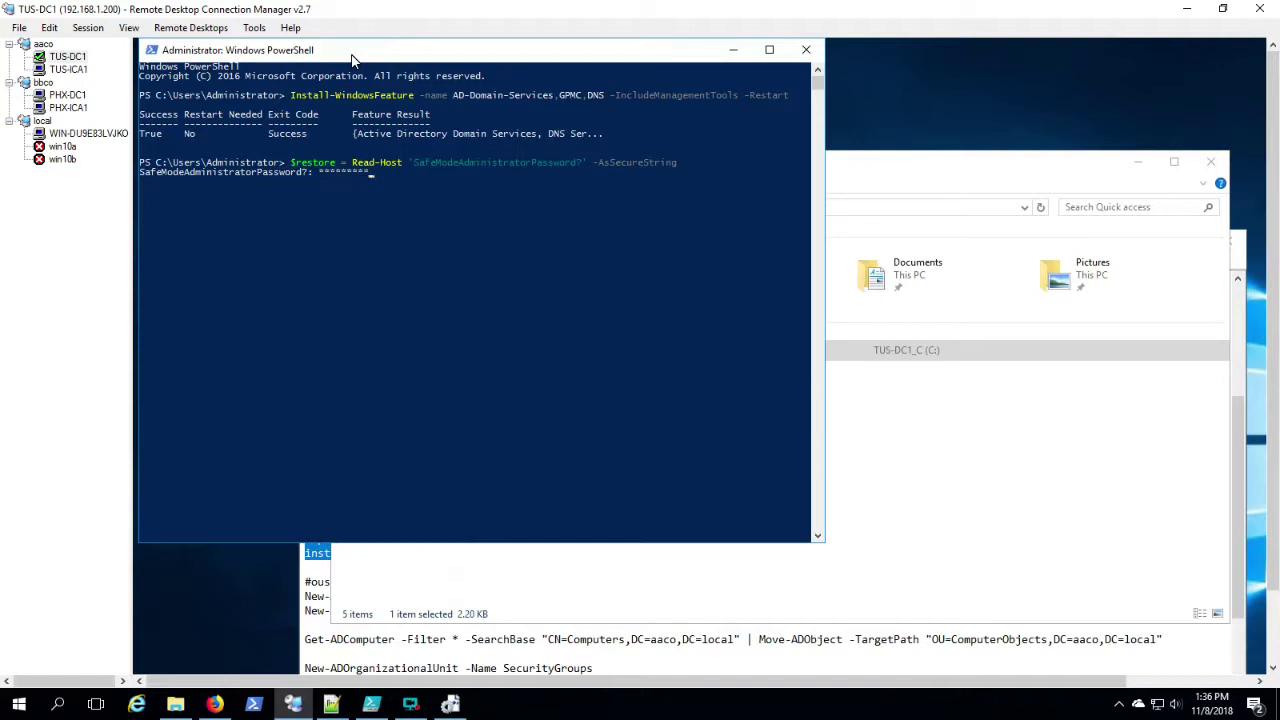
text(import-module ADDSDeployment)
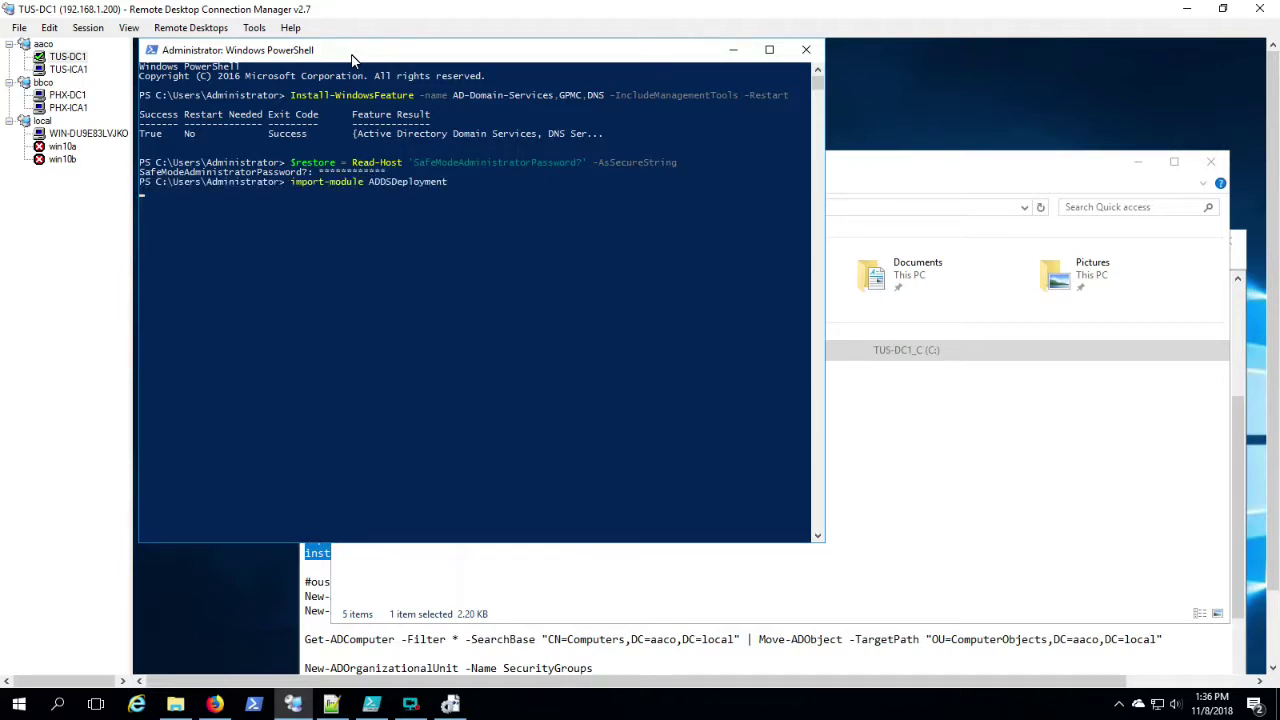
key(ctrl+v)
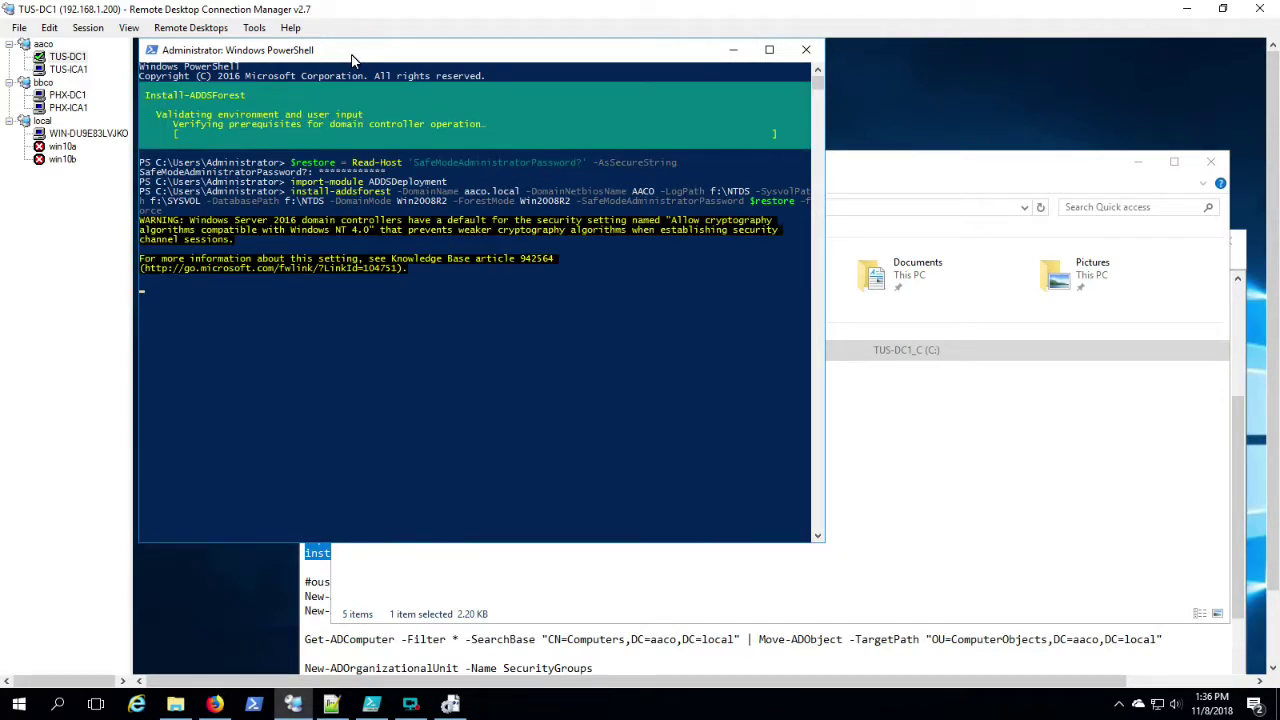
click(63, 58)
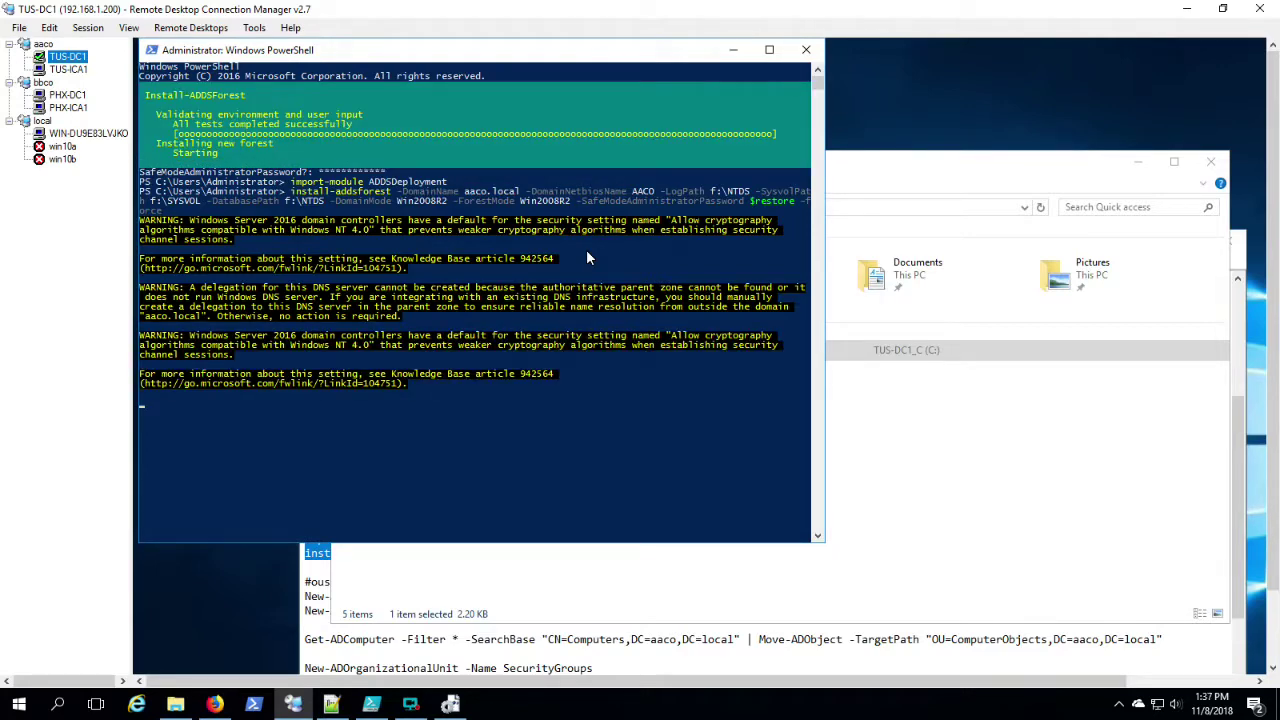
Step: Bring the TUS-DC1 script forward, moving it higher and narrowing its window
click(660, 650)
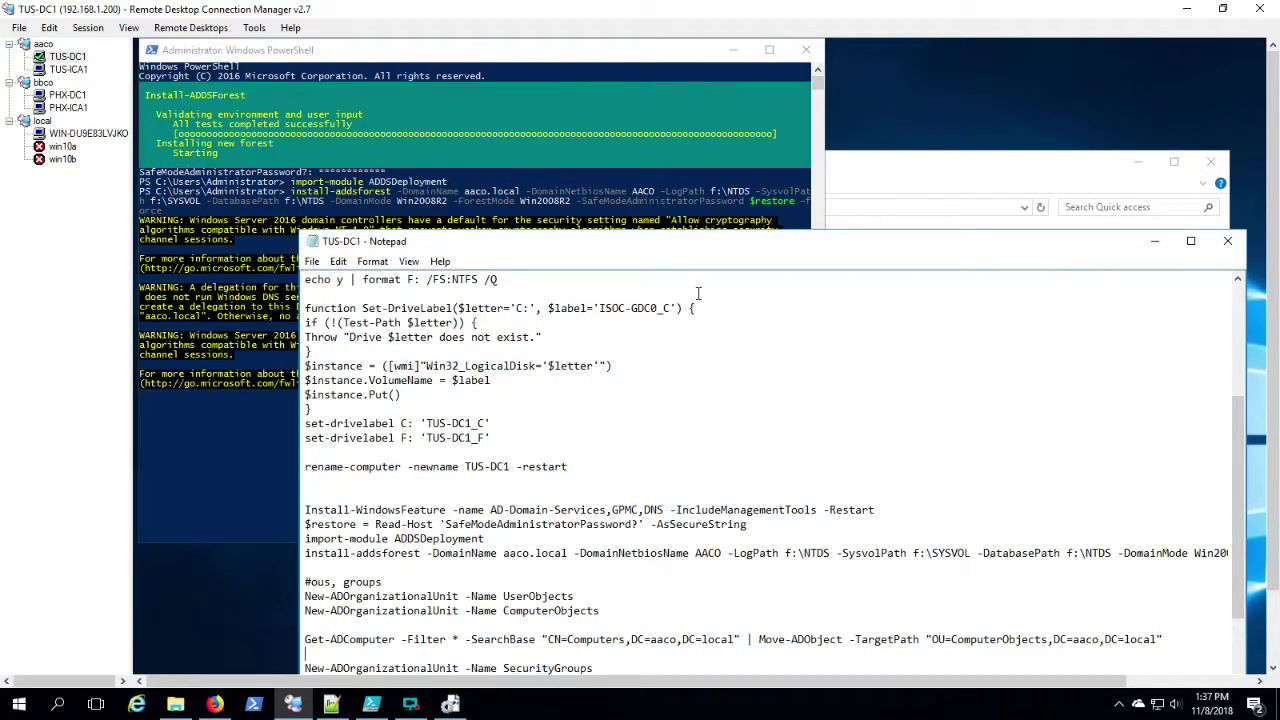
key(Print)
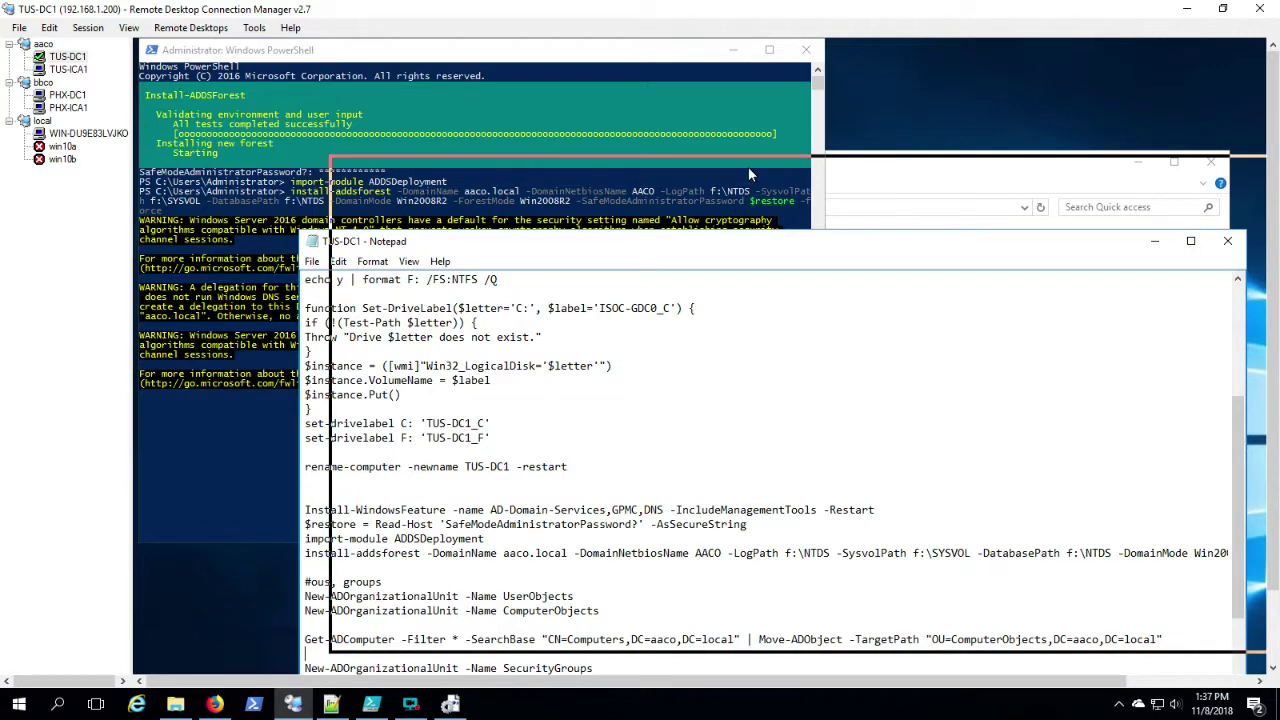
drag(748, 175, 634, 147)
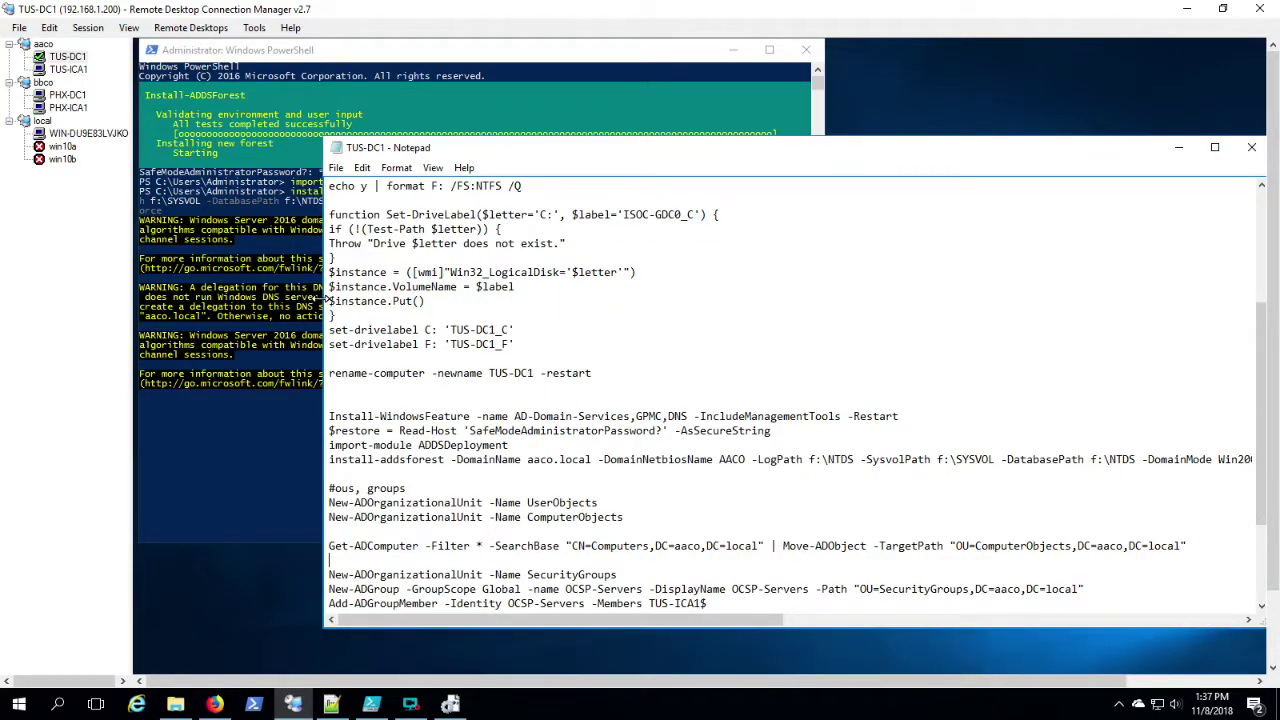
drag(325, 298, 478, 298)
drag(915, 142, 880, 149)
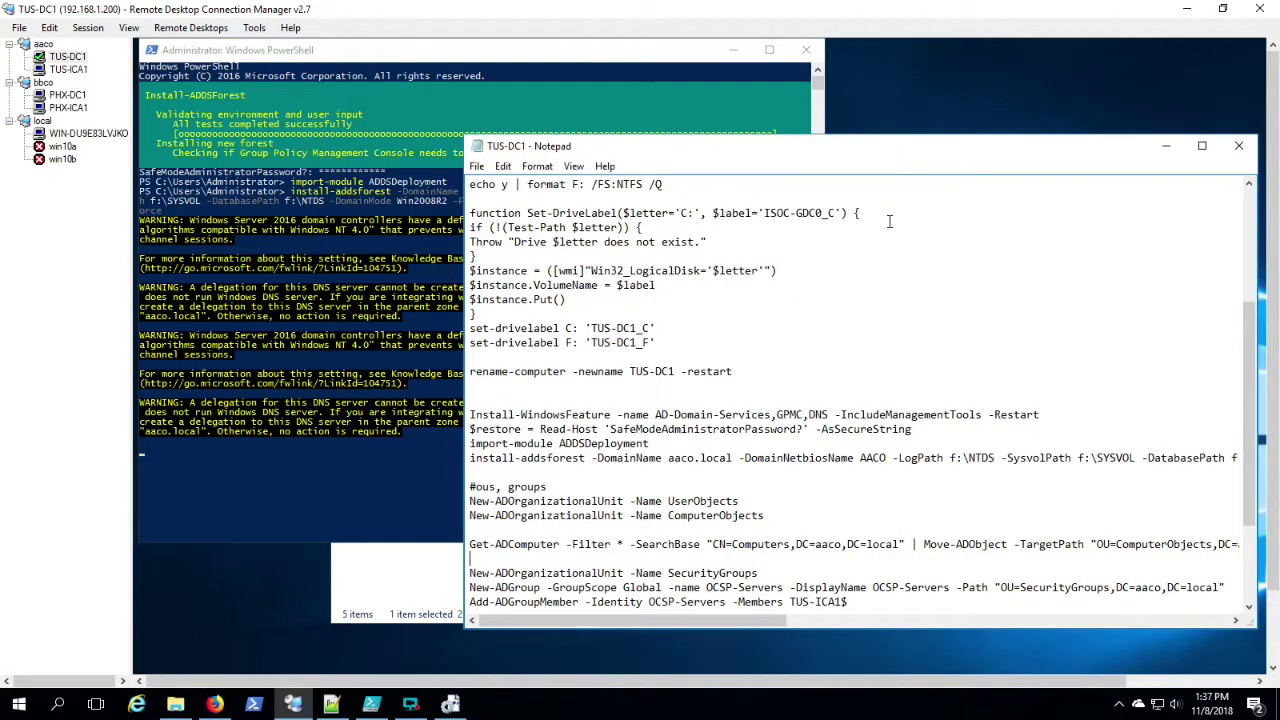
Step: Review the OU, group, user, DNS commands and ComputerObjects path, then return to the forest installation output
scroll(887, 220, down, 3)
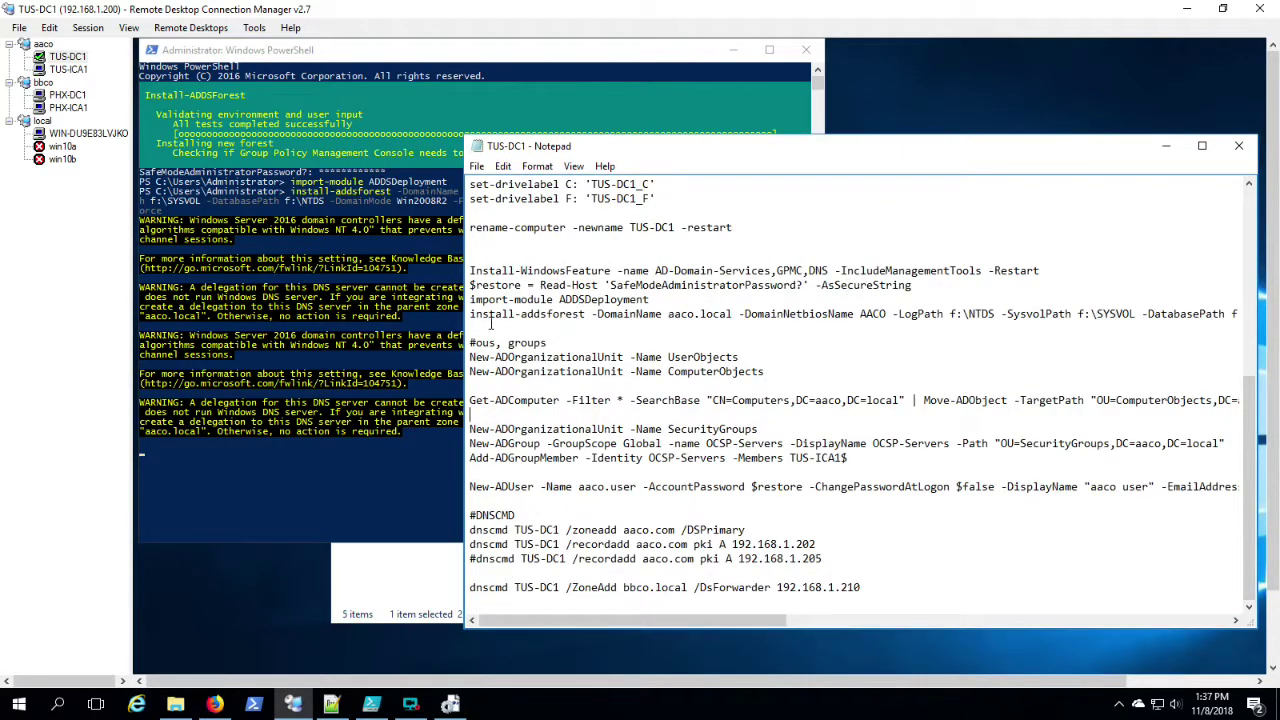
drag(469, 342, 460, 603)
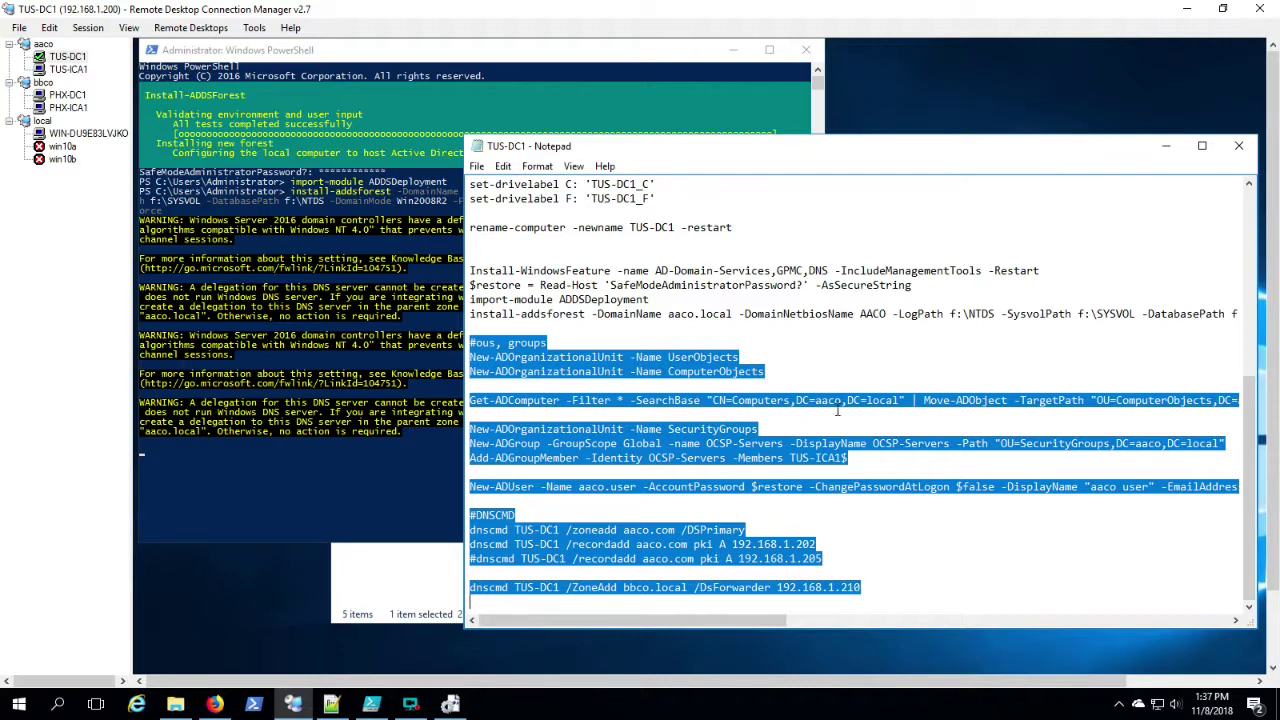
double_click(1137, 401)
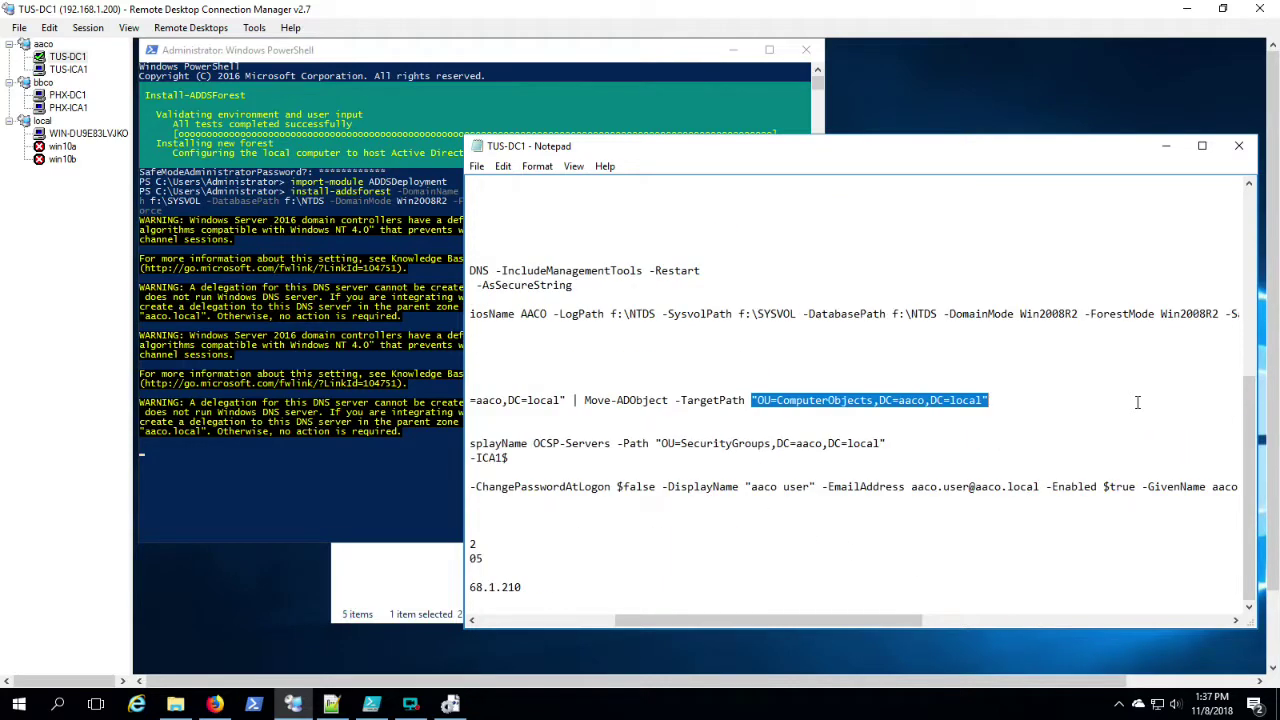
click(558, 622)
click(803, 460)
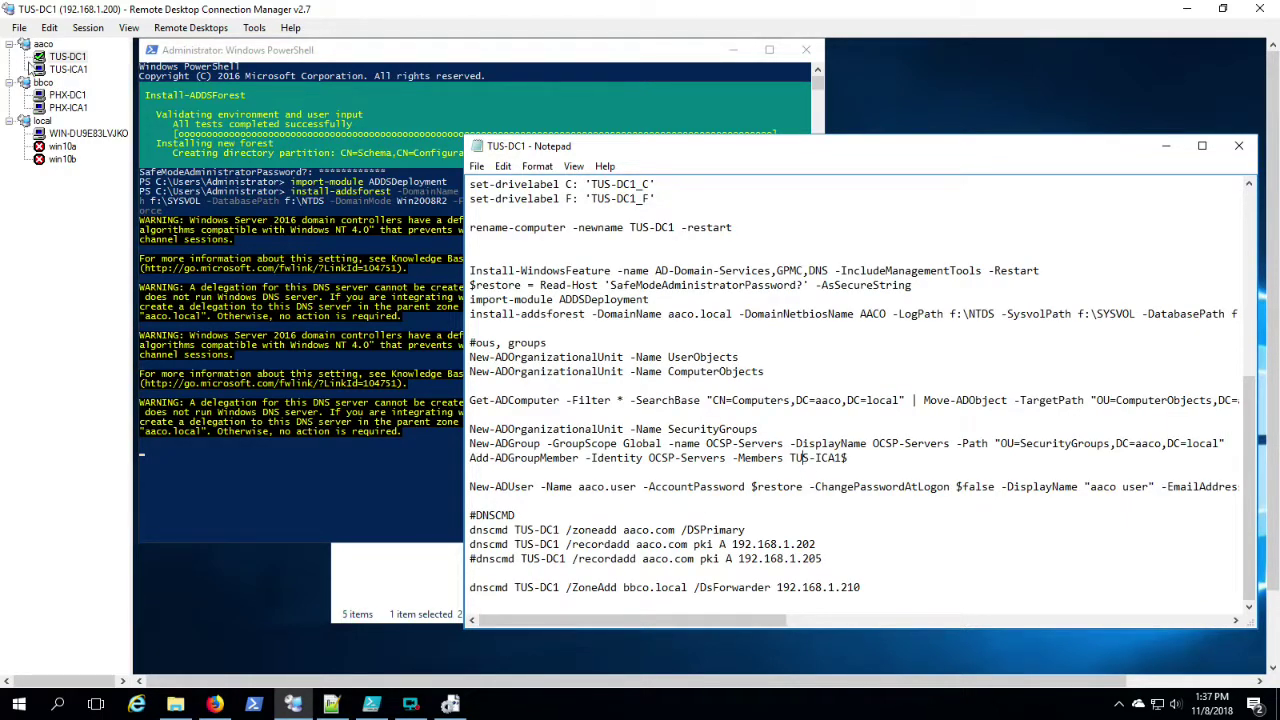
click(64, 58)
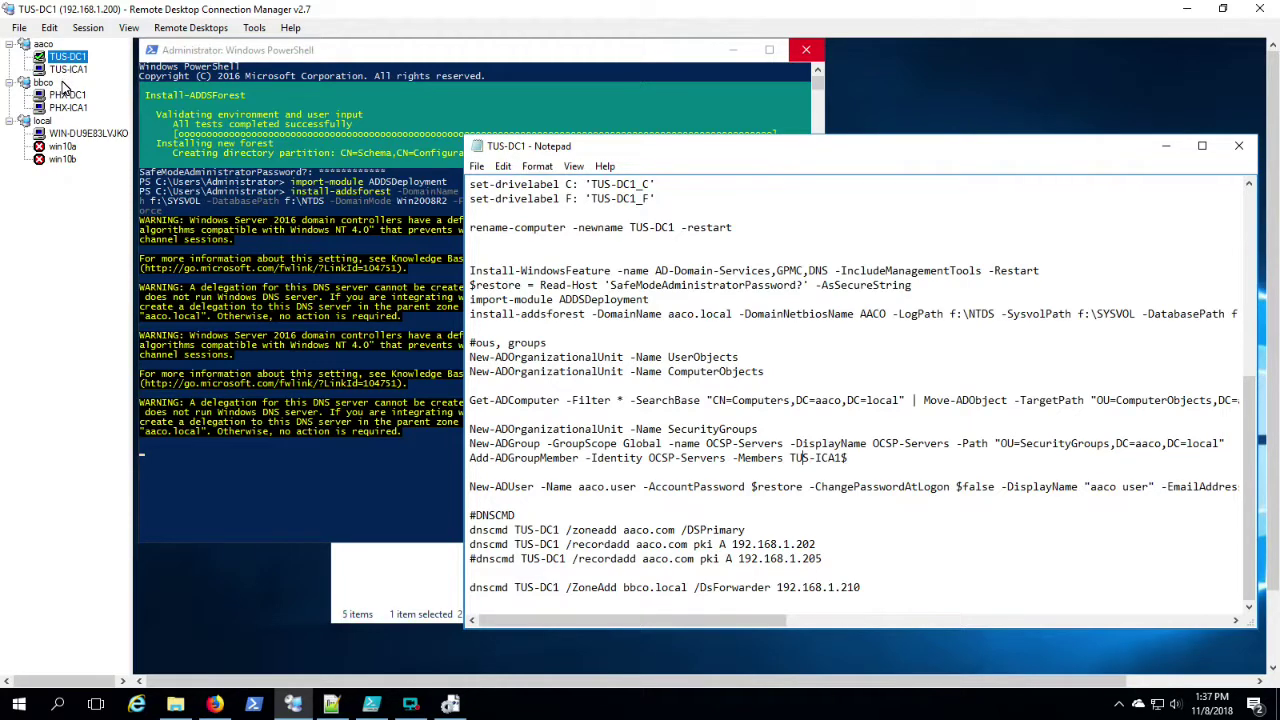
click(242, 56)
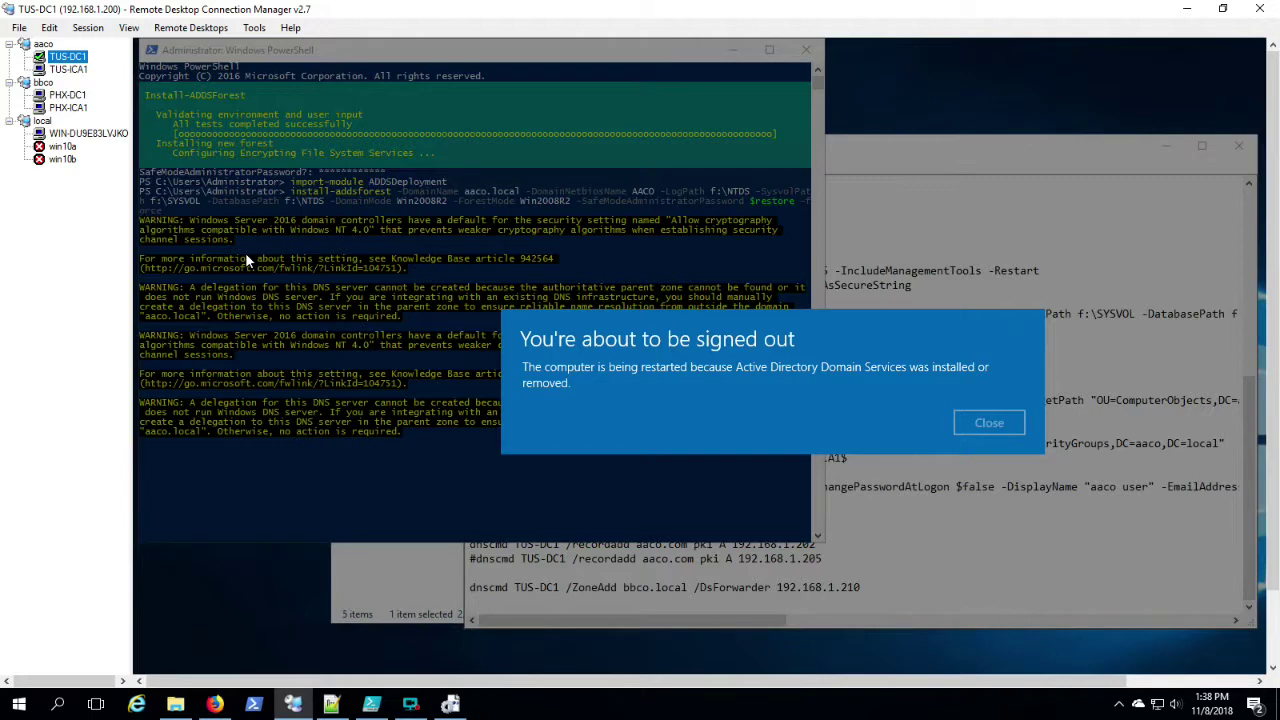
Step: Close TUS-DC1's restart notice and stop future certificate warnings for it
click(988, 424)
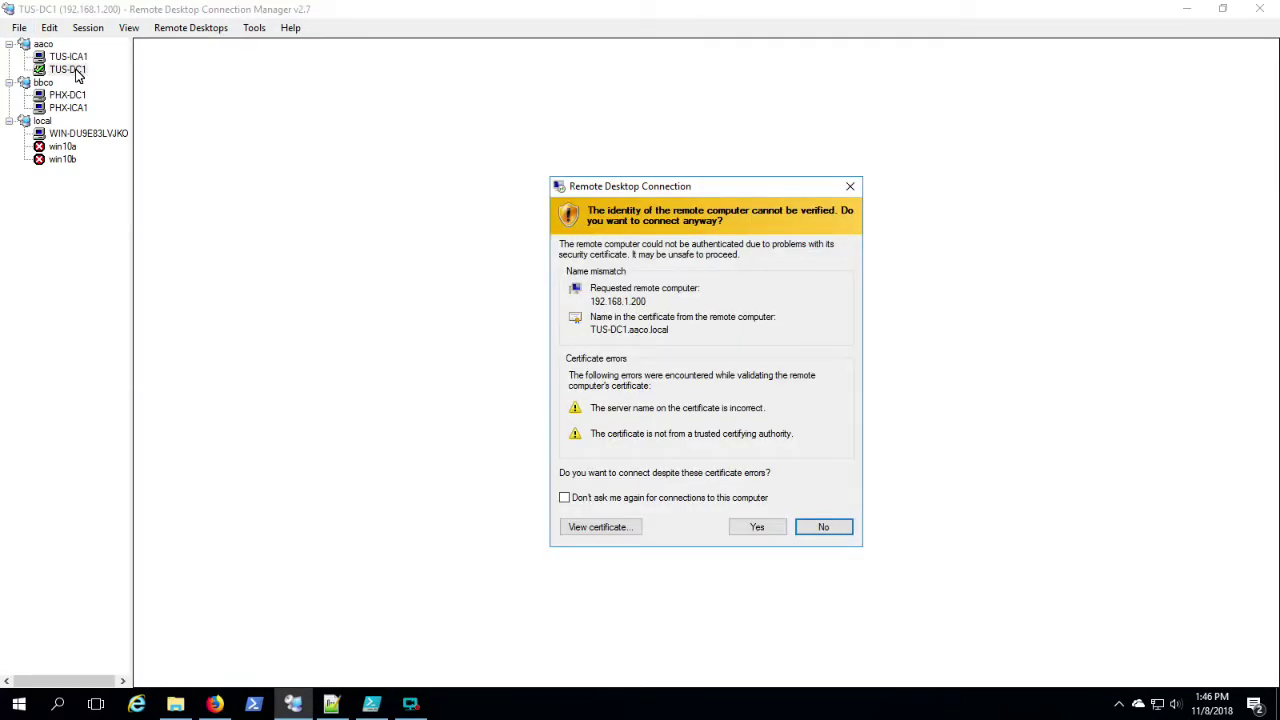
click(580, 500)
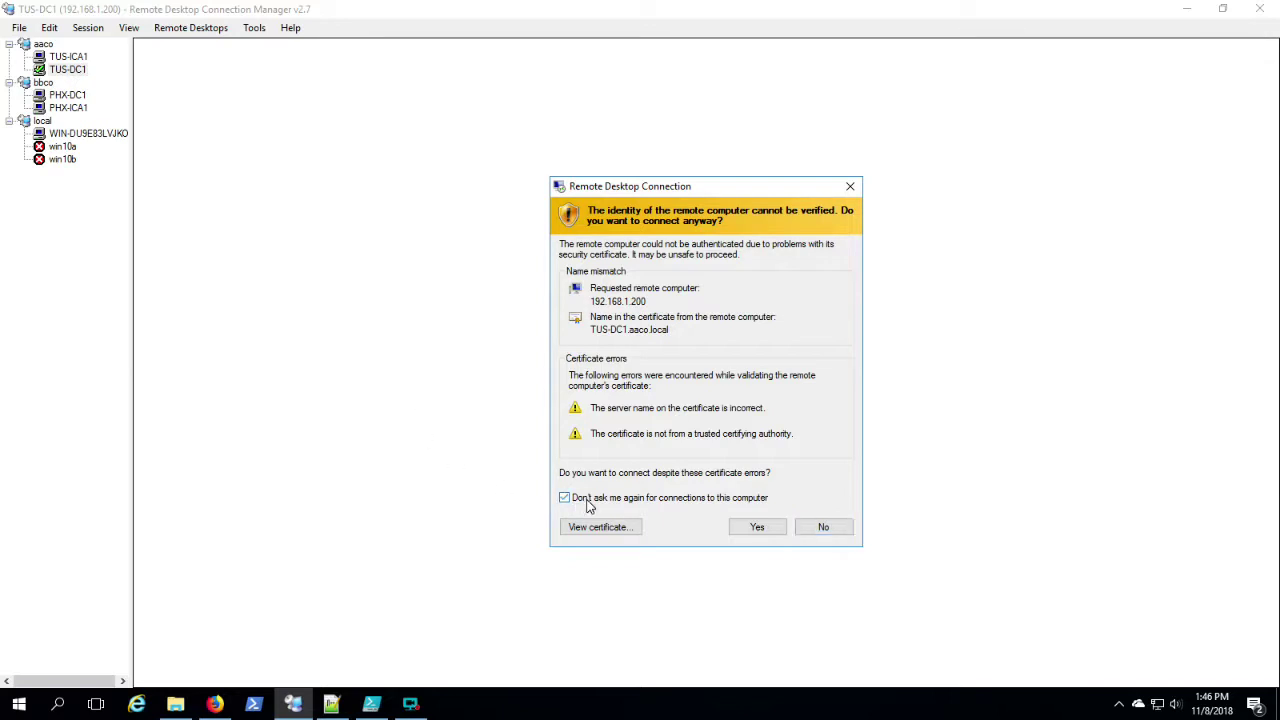
Step: Connect to TUS-DC1 despite certificate errors, then enter PHX-DC1's safe-mode password
click(757, 527)
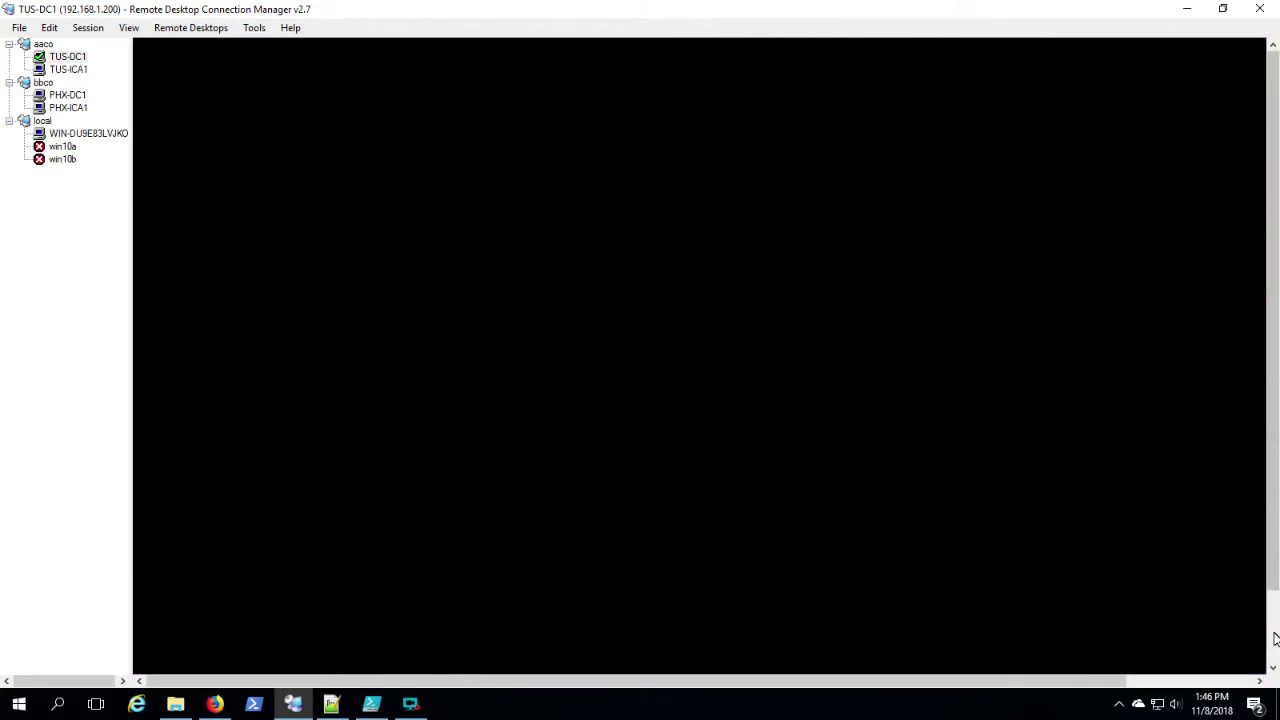
click(67, 94)
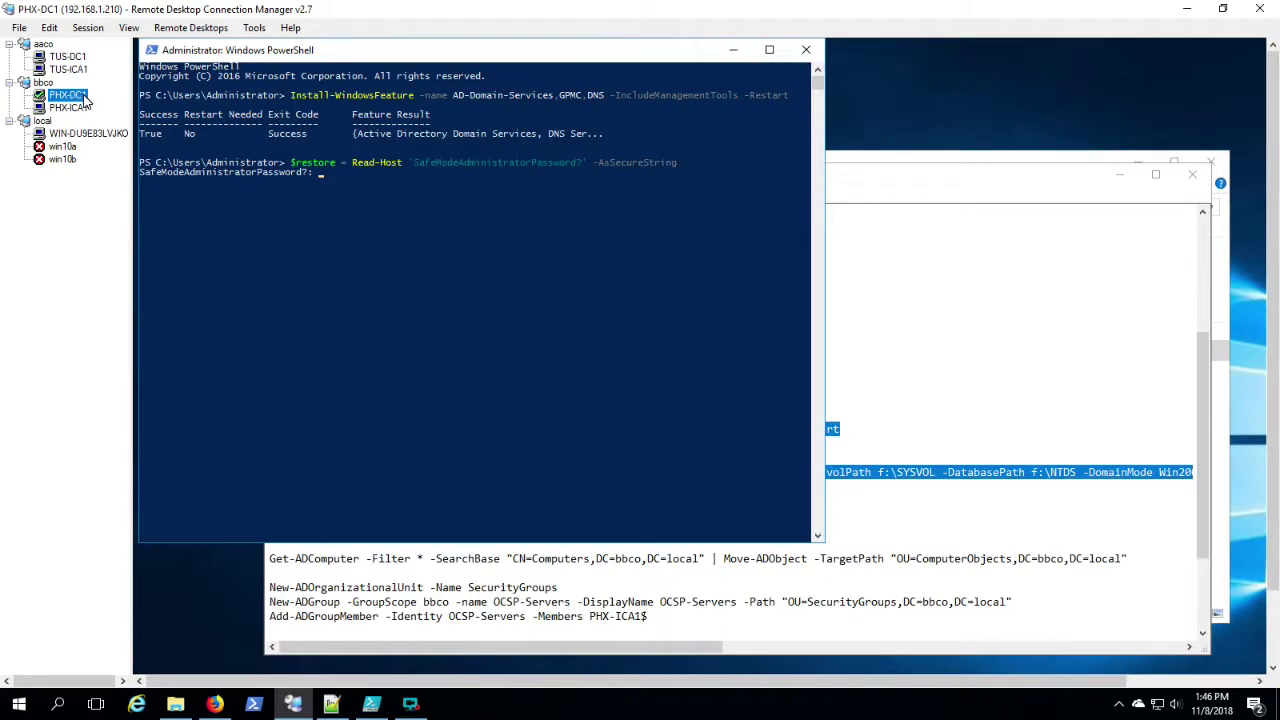
click(366, 347)
text(************)
key(Return)
Step: Import ADDSDeployment and run the forest install on PHX-DC1, then return to TUS-DC1
key(ctrl+v)
key(Return)
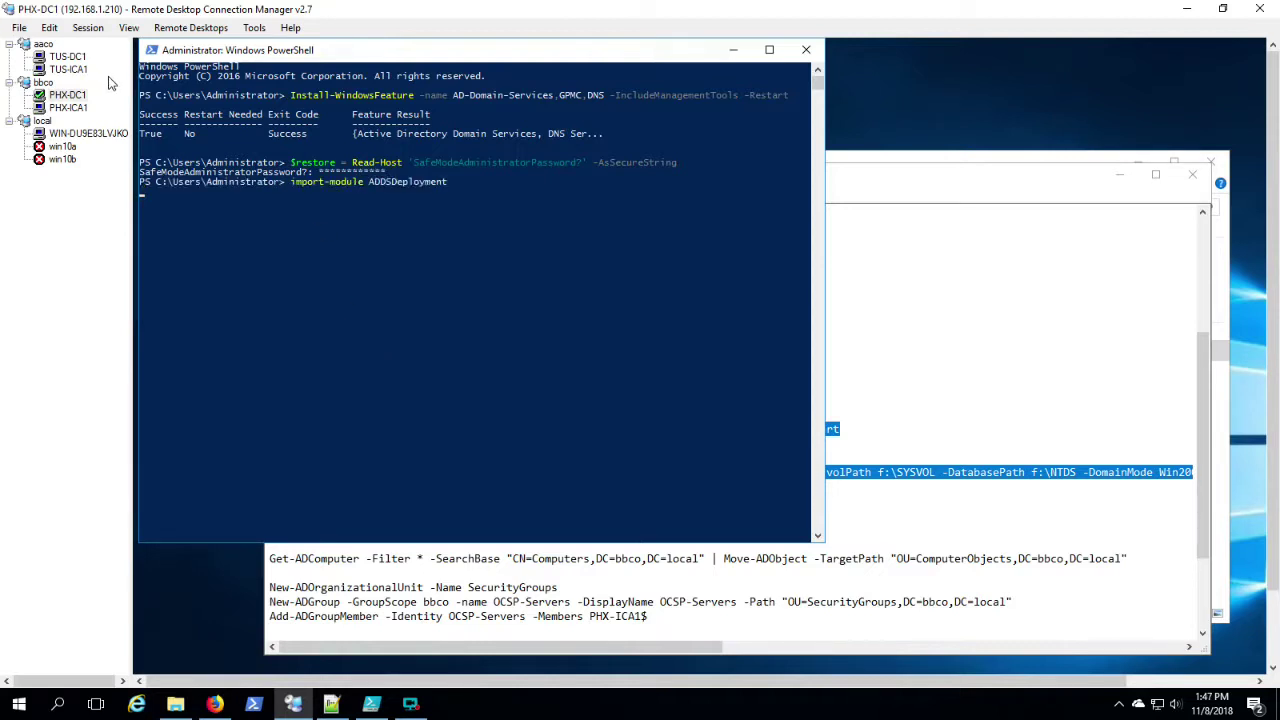
key(ctrl+v)
key(Return)
click(82, 60)
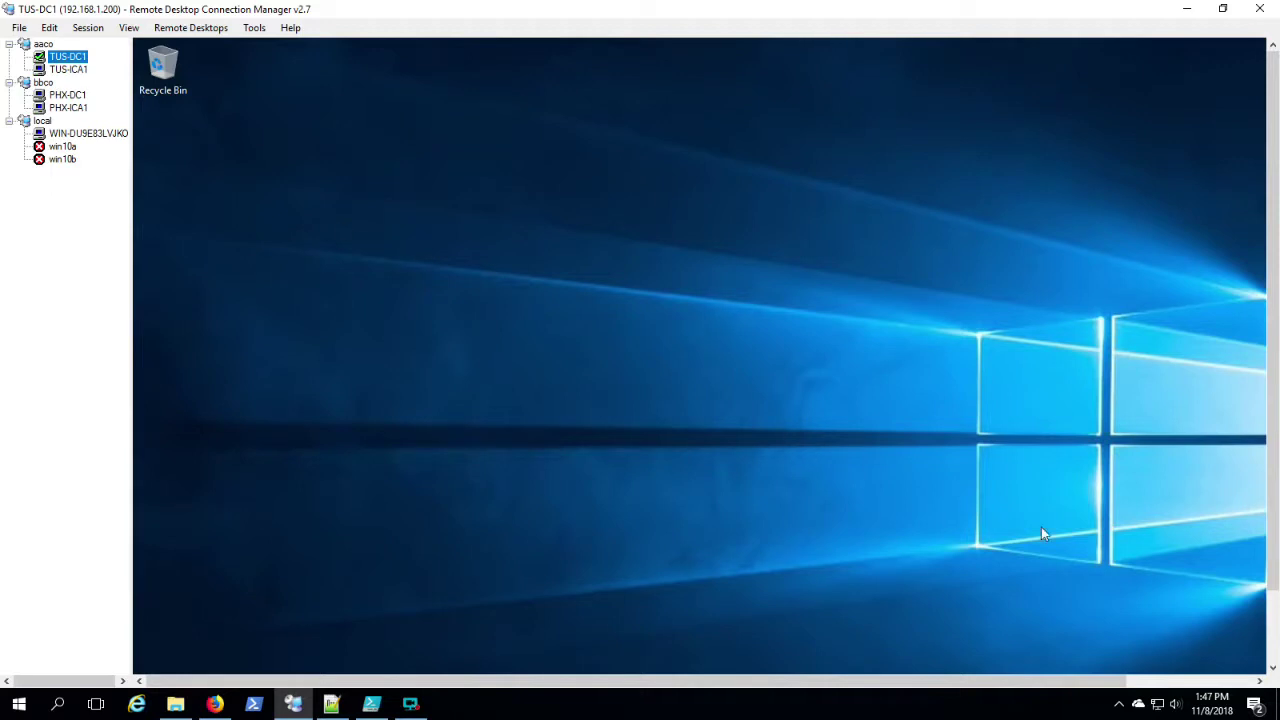
Step: On TUS-DC1, open a PowerShell console and a File Explorer window
right_click(347, 658)
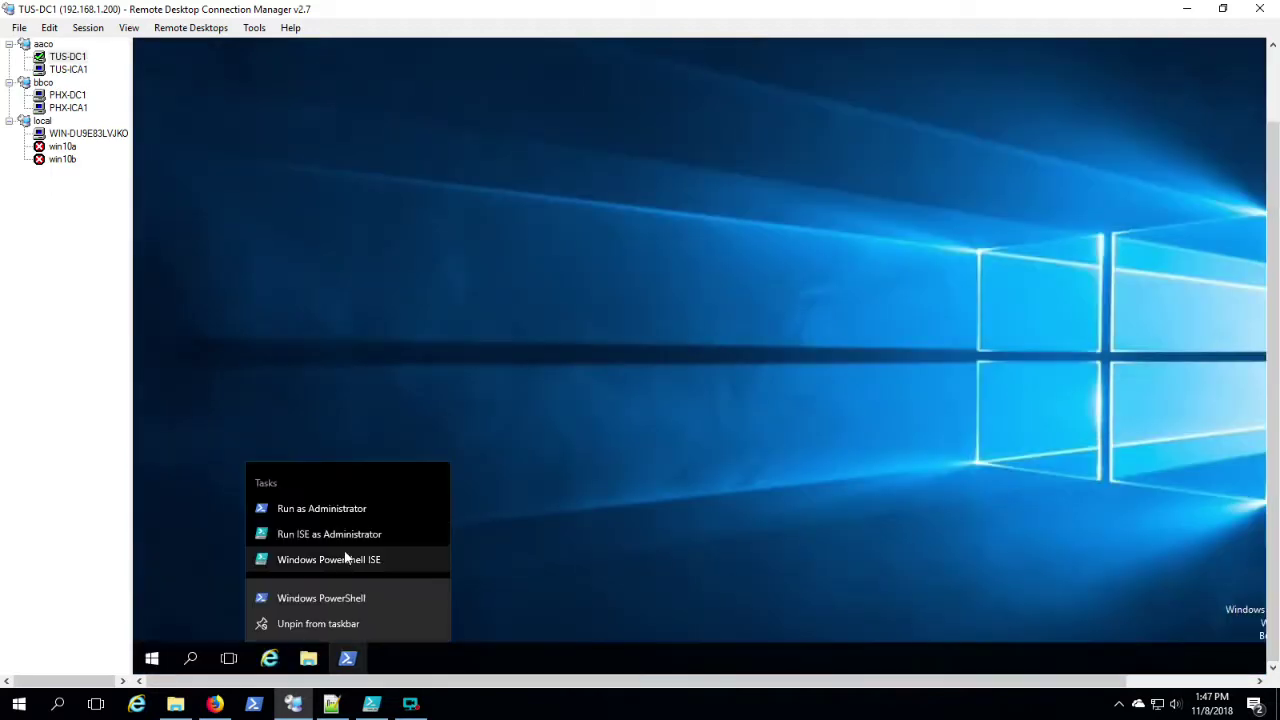
click(322, 594)
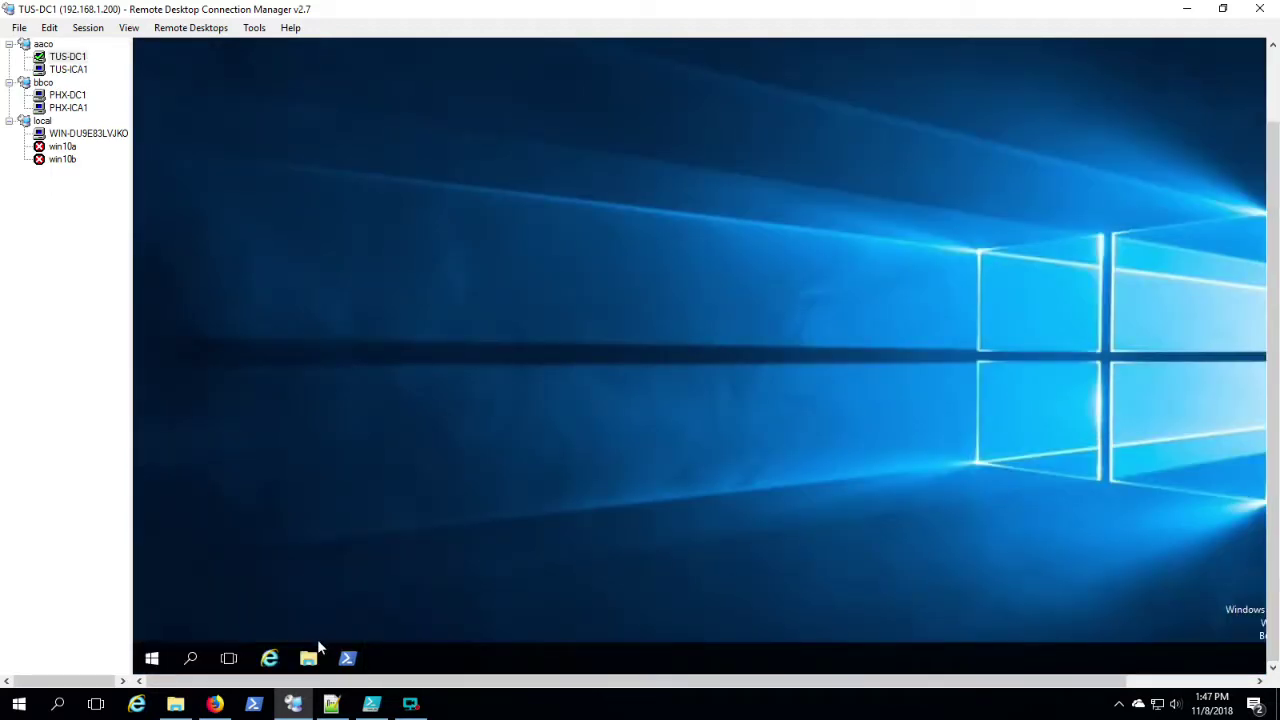
right_click(310, 660)
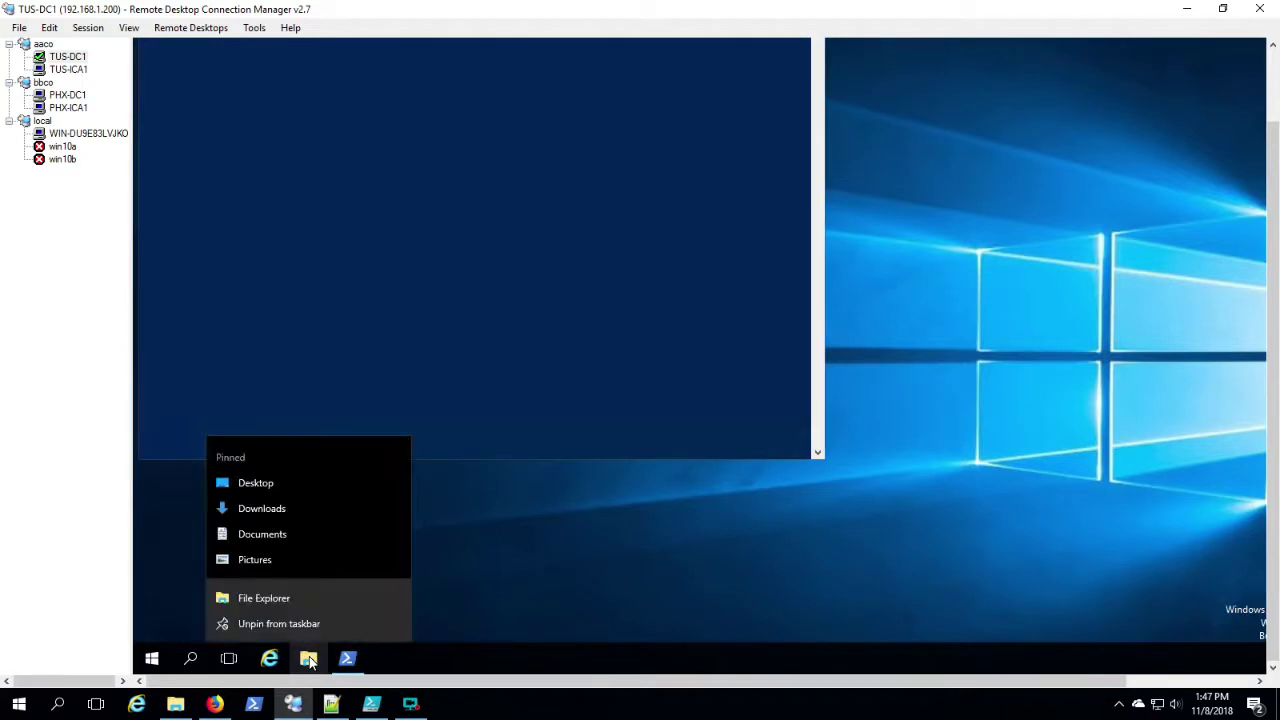
click(257, 598)
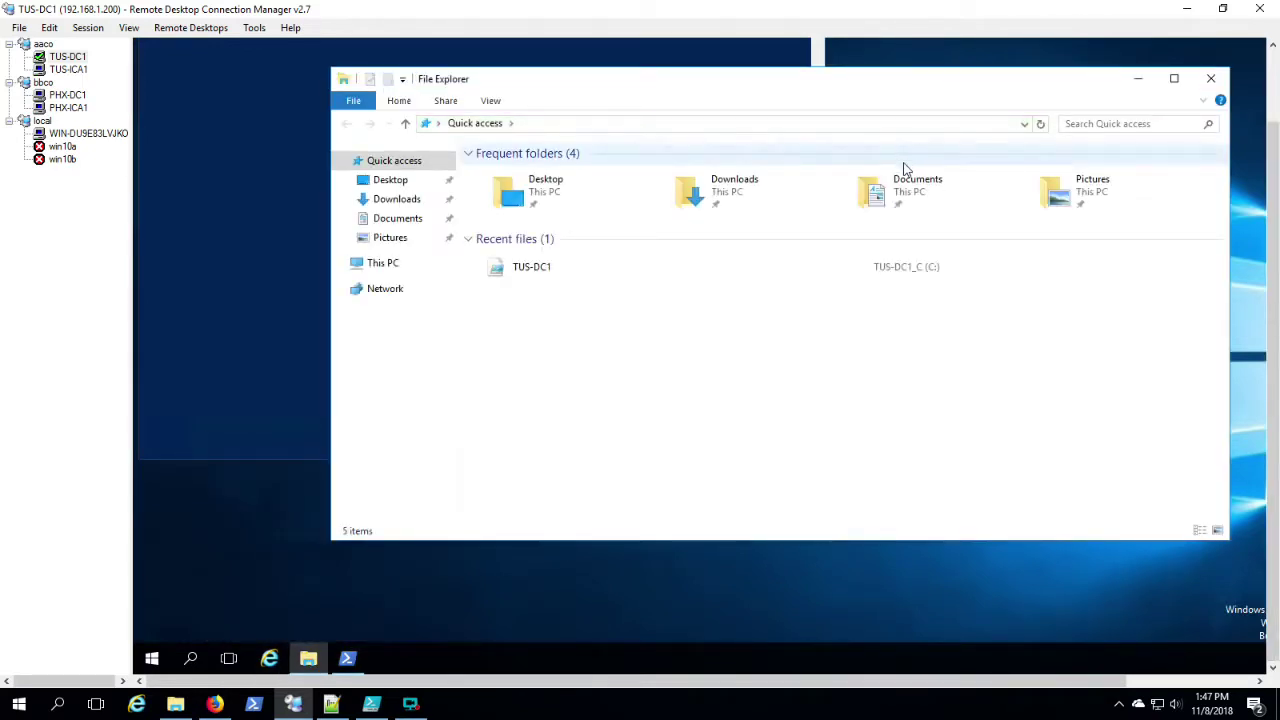
Step: Open the TUS-DC1 script from Recent files, select the AD commands, then switch to TUS-ICA1
double_click(903, 268)
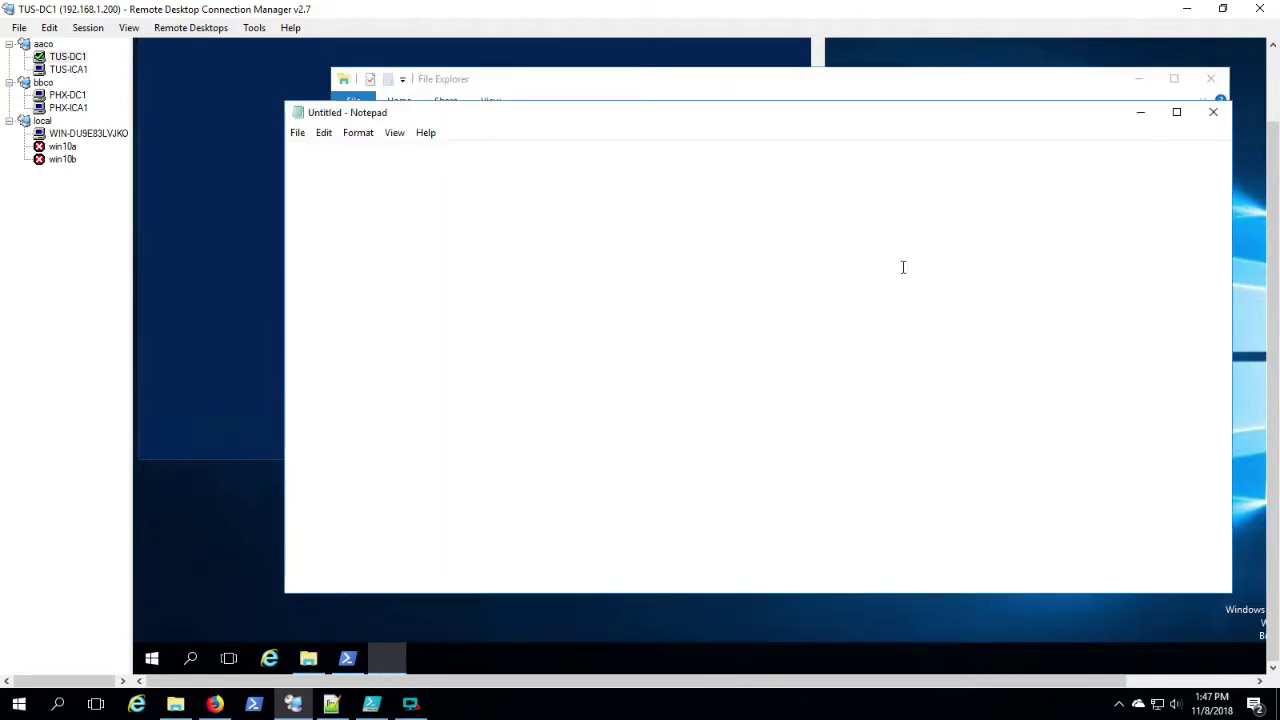
scroll(747, 390, down, 7)
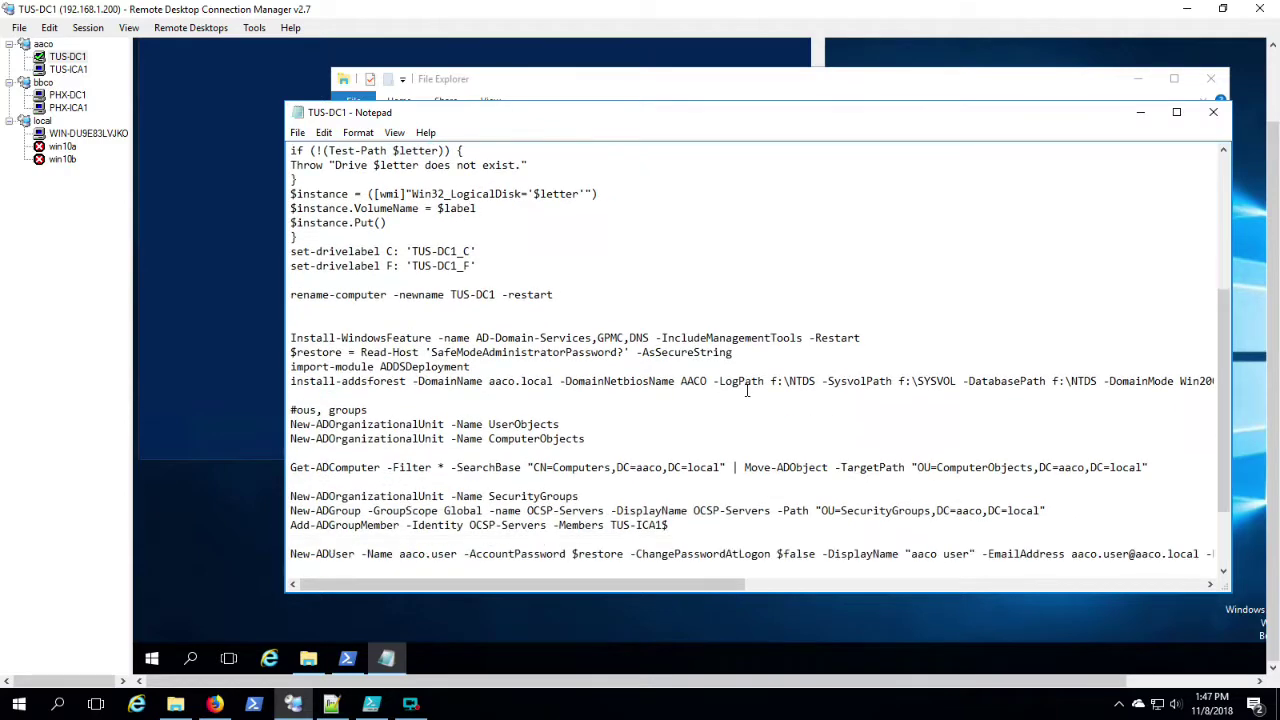
scroll(747, 390, down, 2)
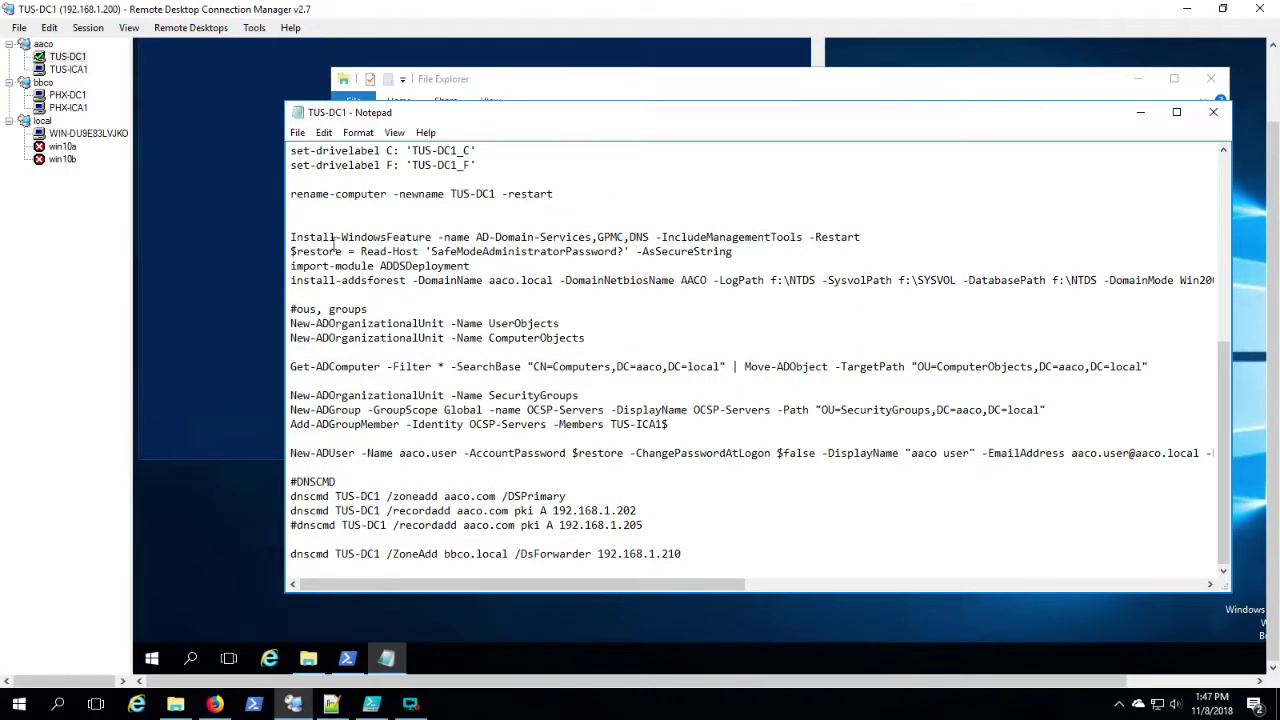
drag(334, 244, 412, 497)
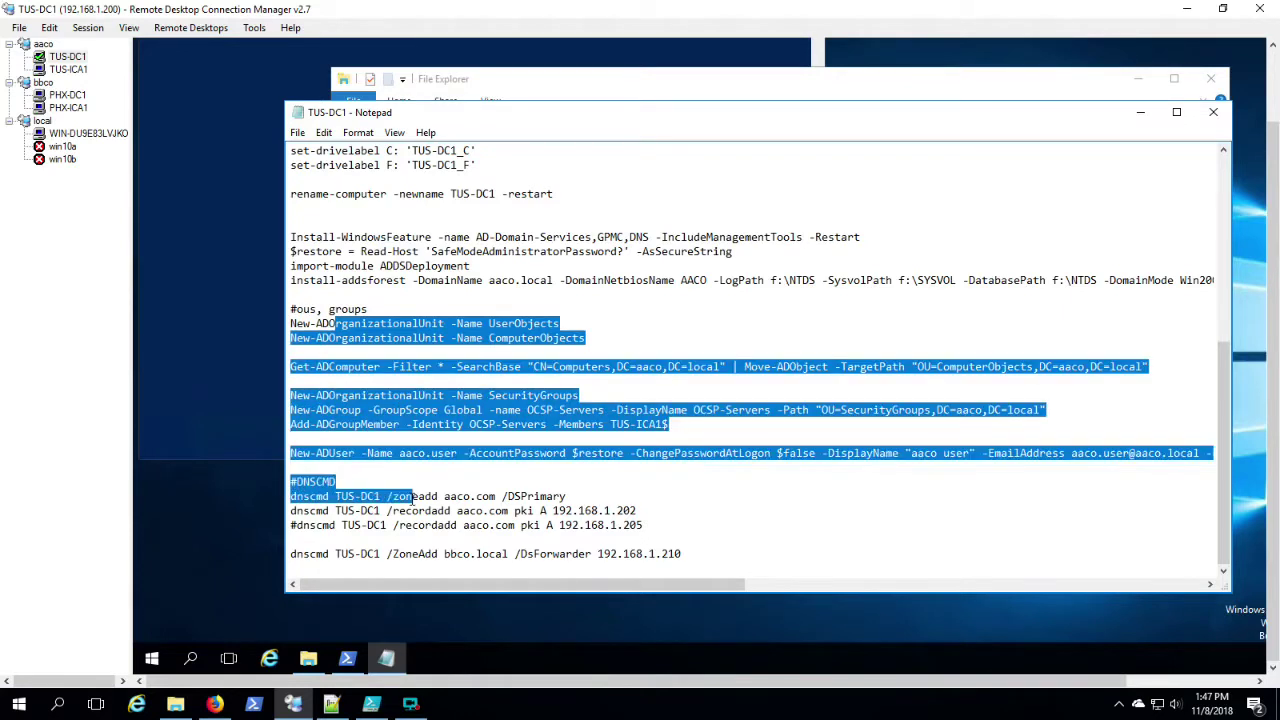
click(72, 70)
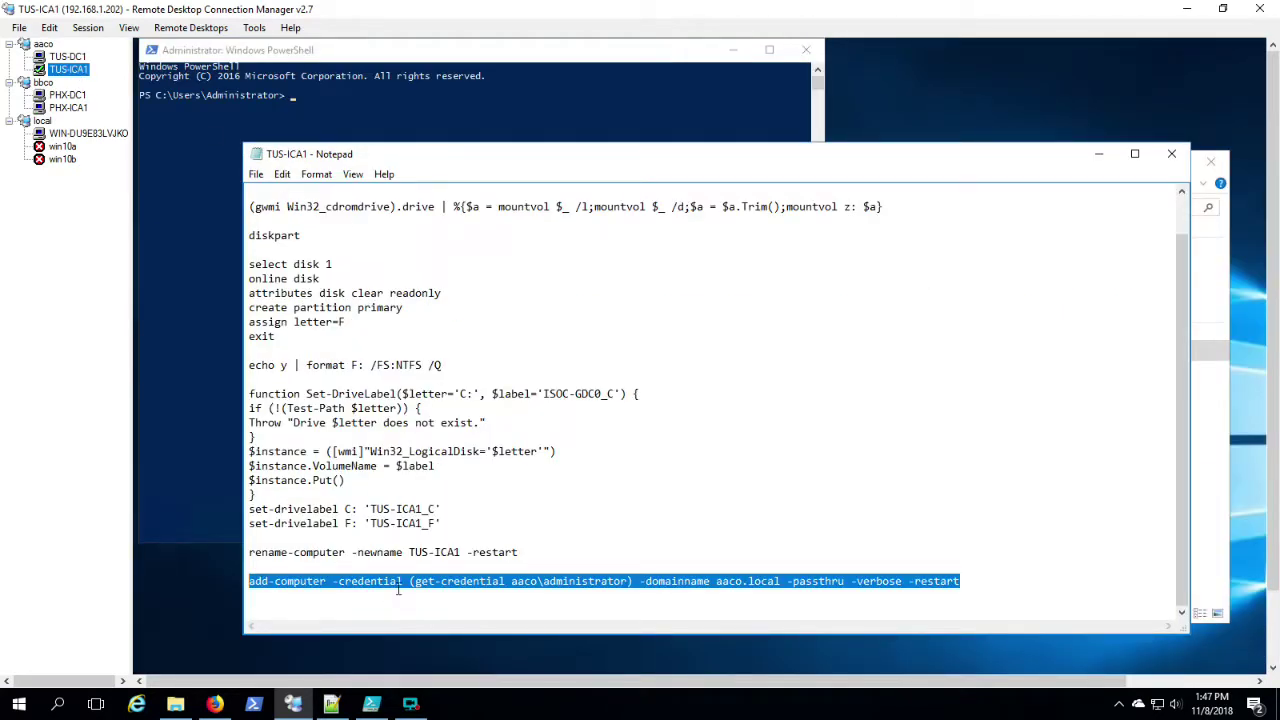
Step: Paste the add-computer line into TUS-ICA1's PowerShell and enter the administrator password to join aaco.local
right_click(400, 582)
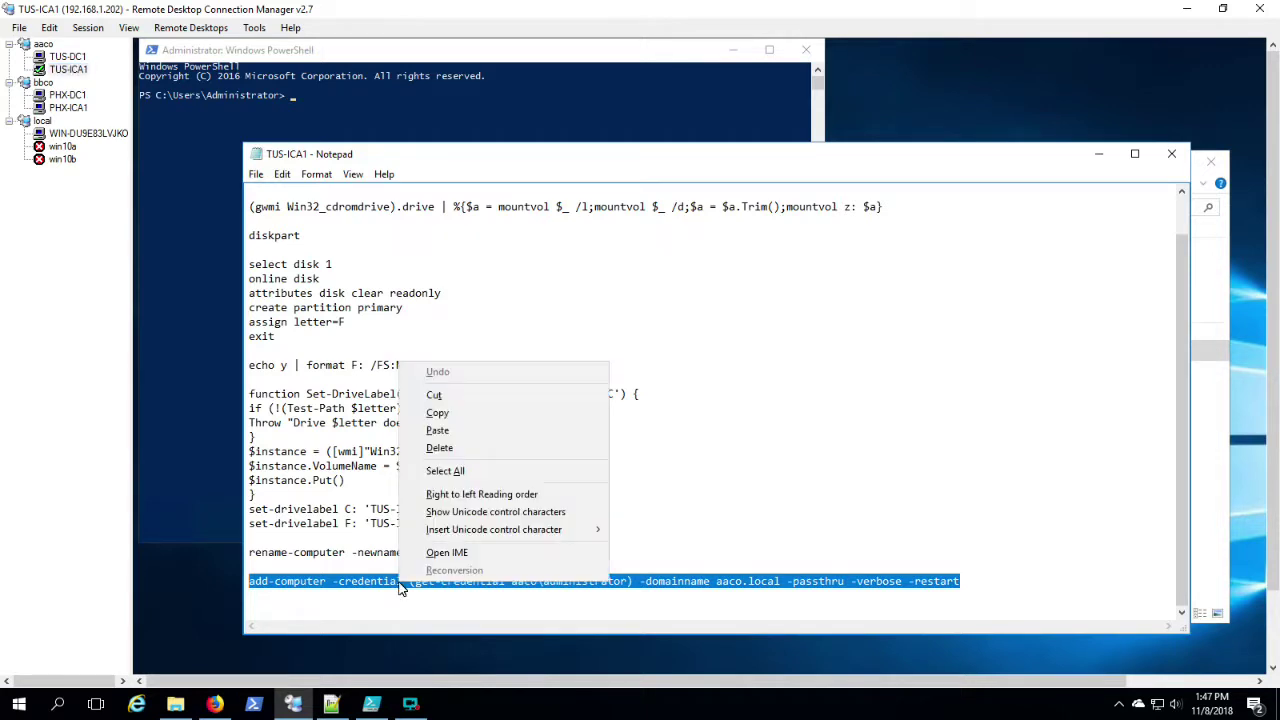
click(440, 413)
click(311, 95)
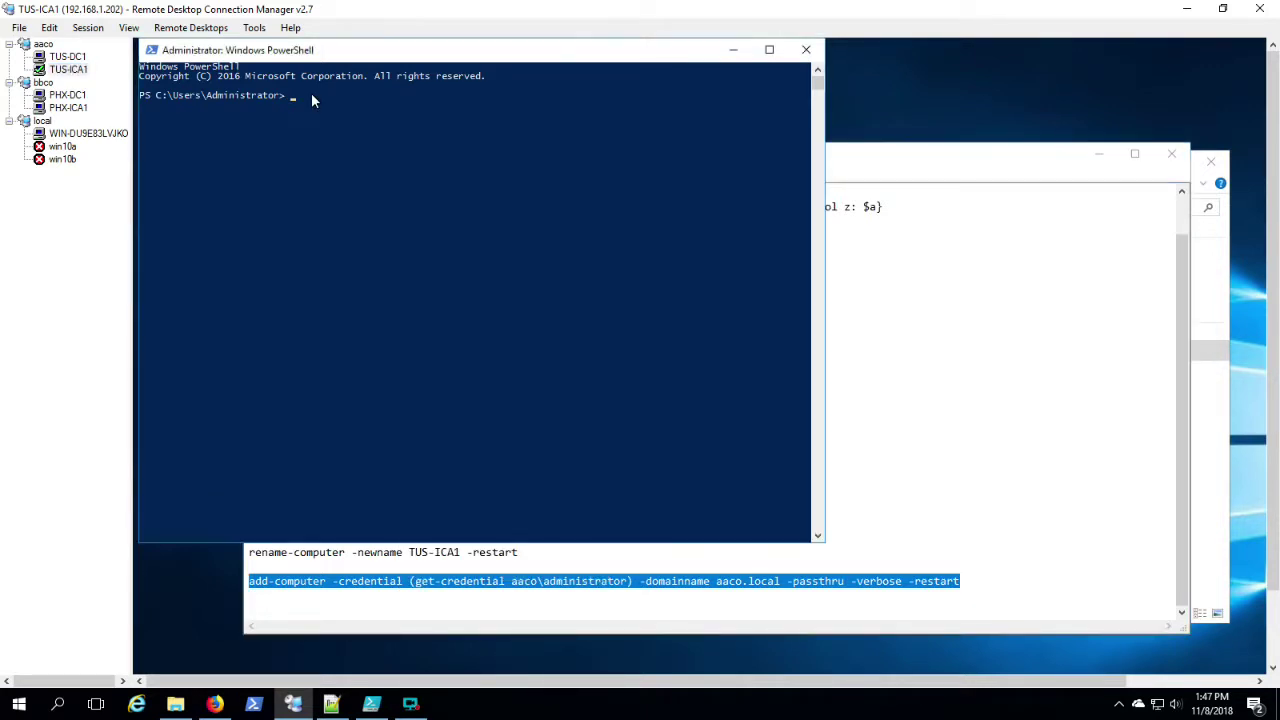
right_click(311, 93)
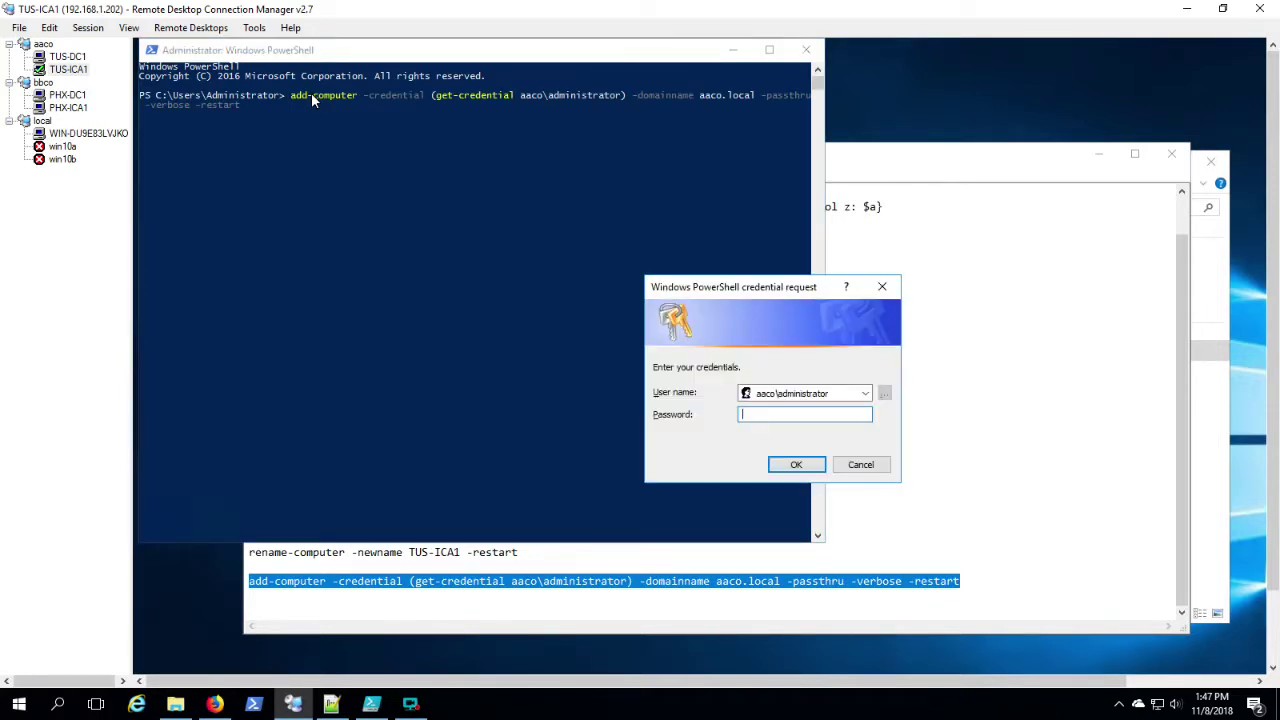
text(Pa)
key(BackSpace)
key(BackSpace)
text(Password12)
key(Return)
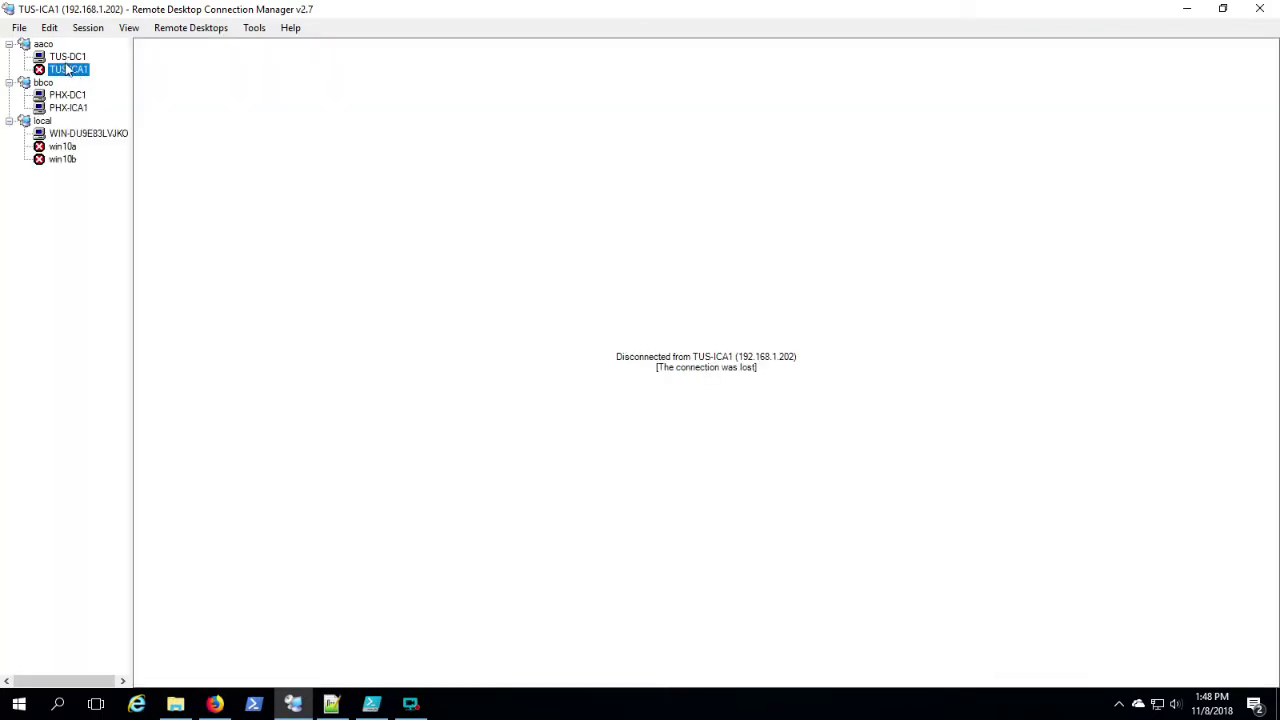
Step: On TUS-DC1, open DNS Manager from Windows Administrative Tools
click(66, 58)
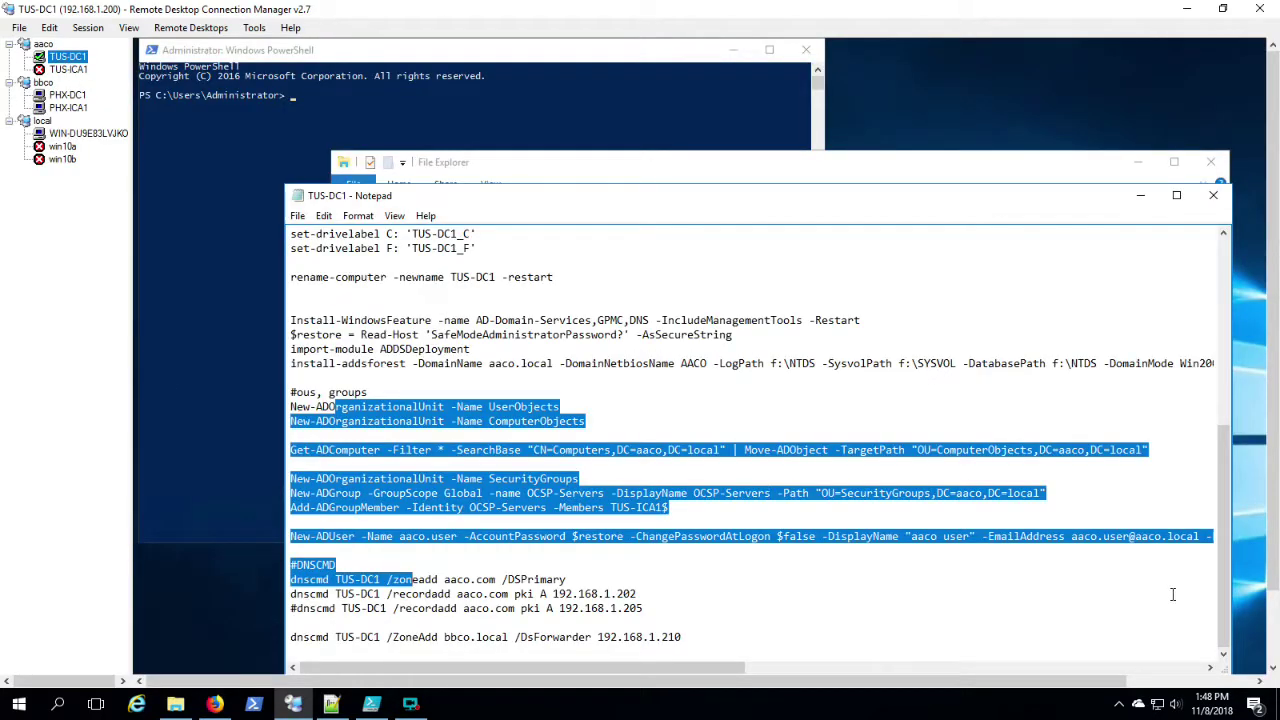
click(1275, 617)
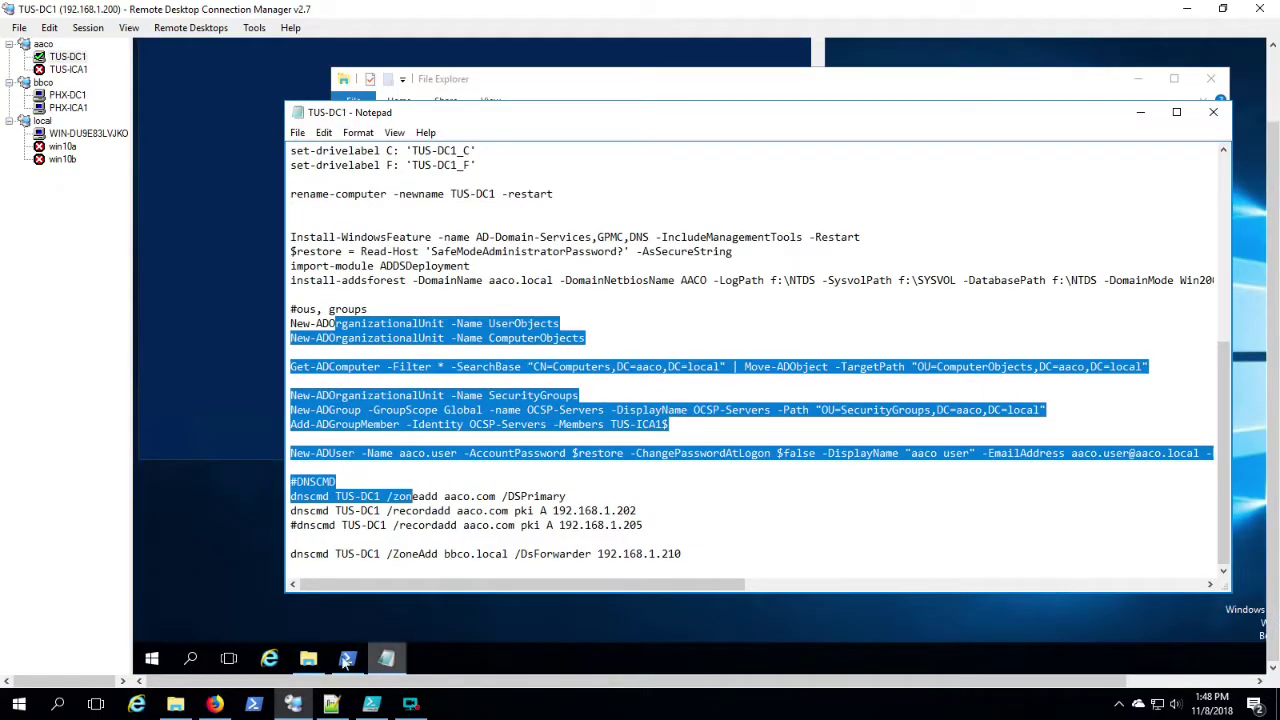
click(151, 659)
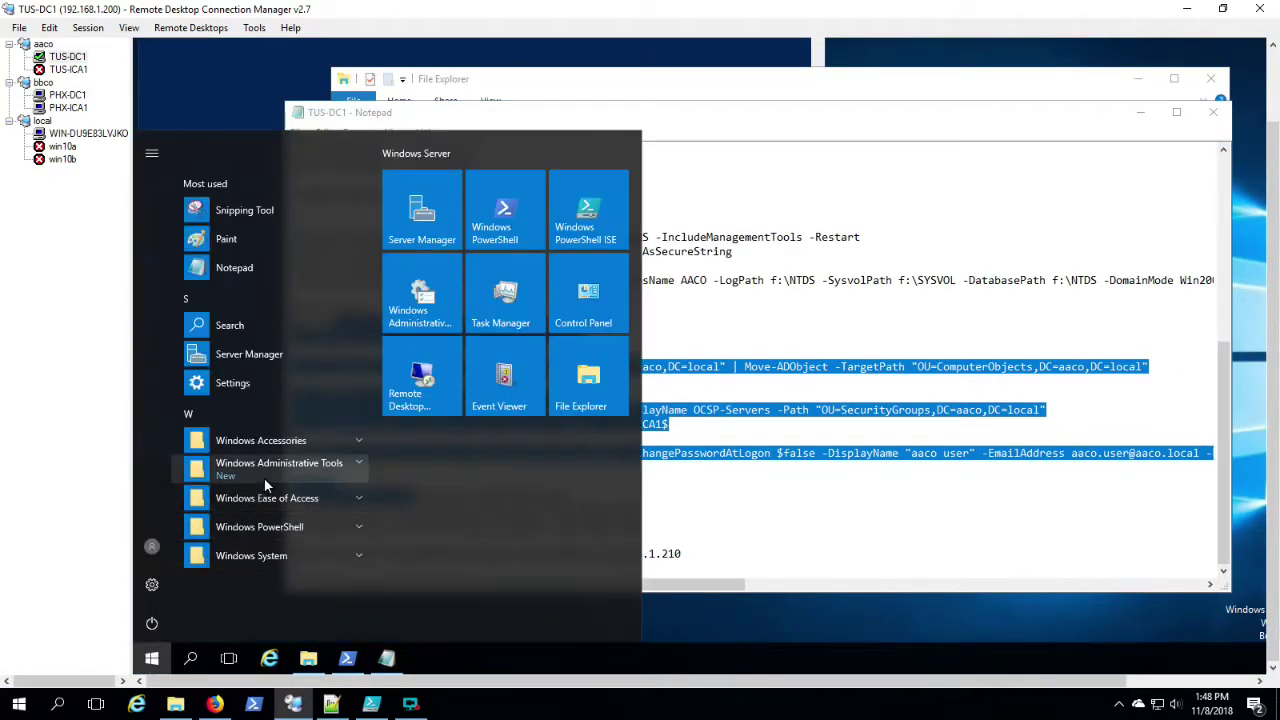
click(264, 477)
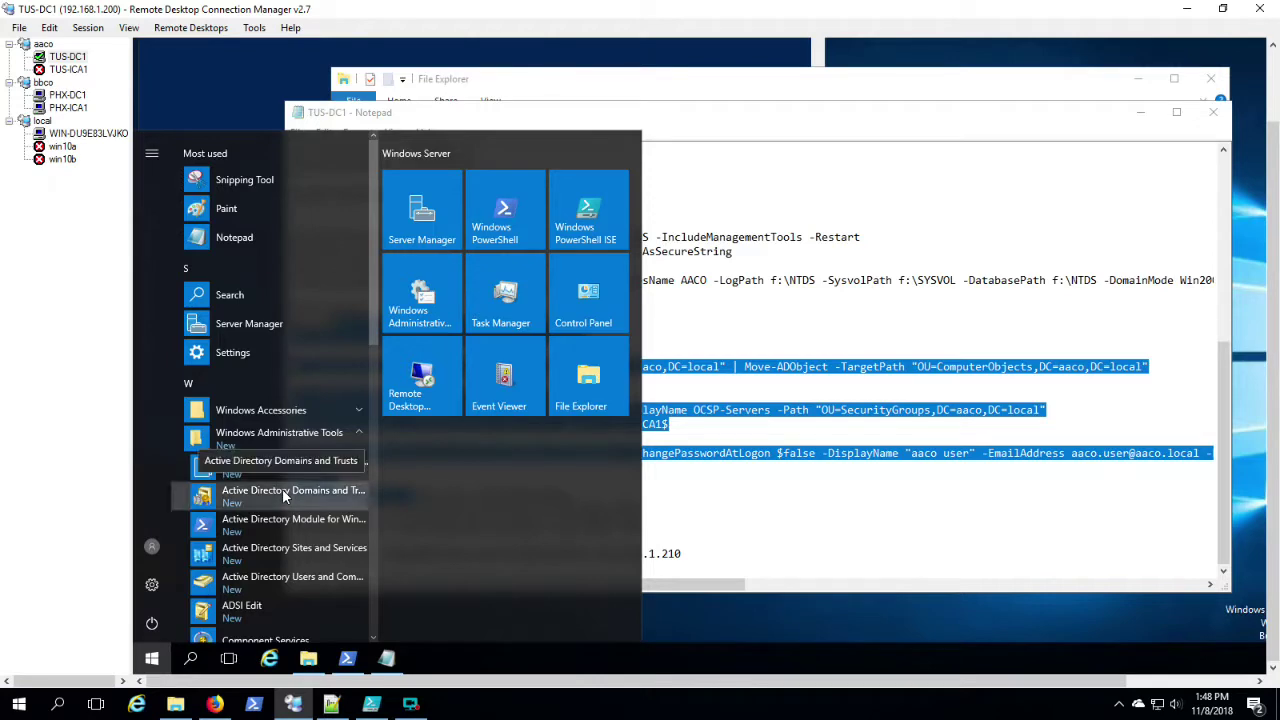
click(283, 497)
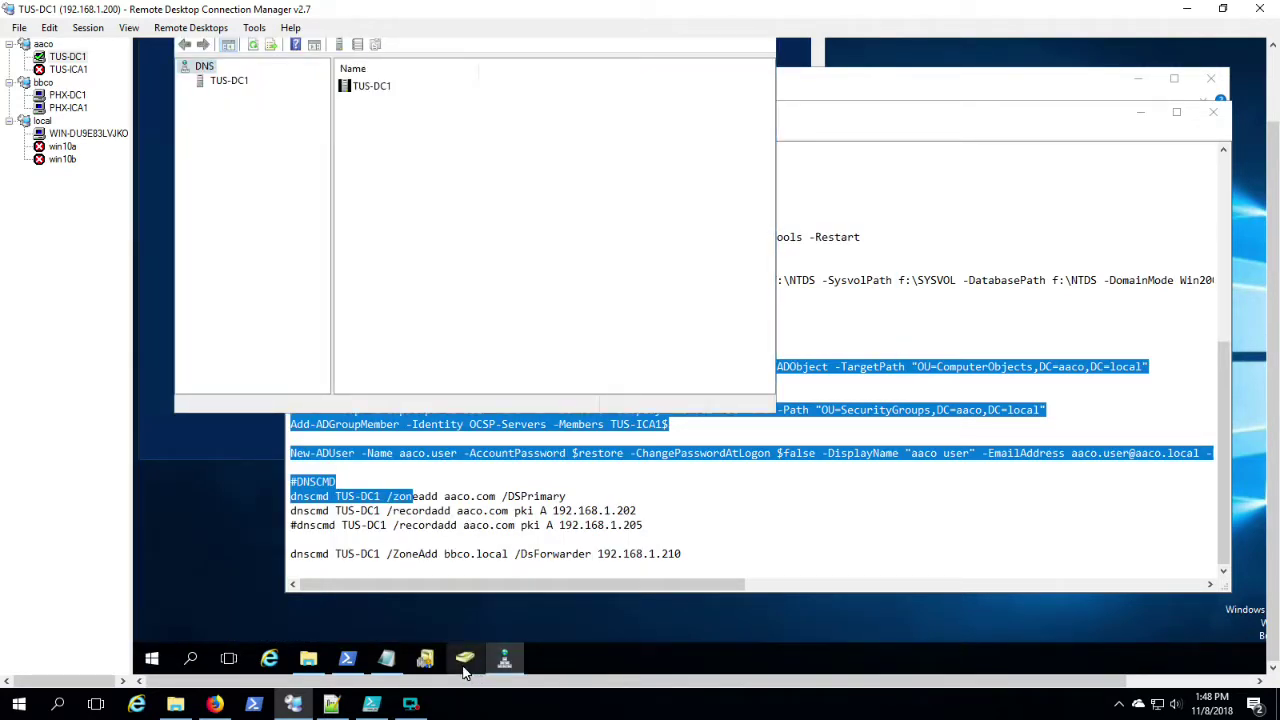
Step: In Active Directory Users and Computers, show TUS-ICA1 in aaco.local's Computers container
click(465, 665)
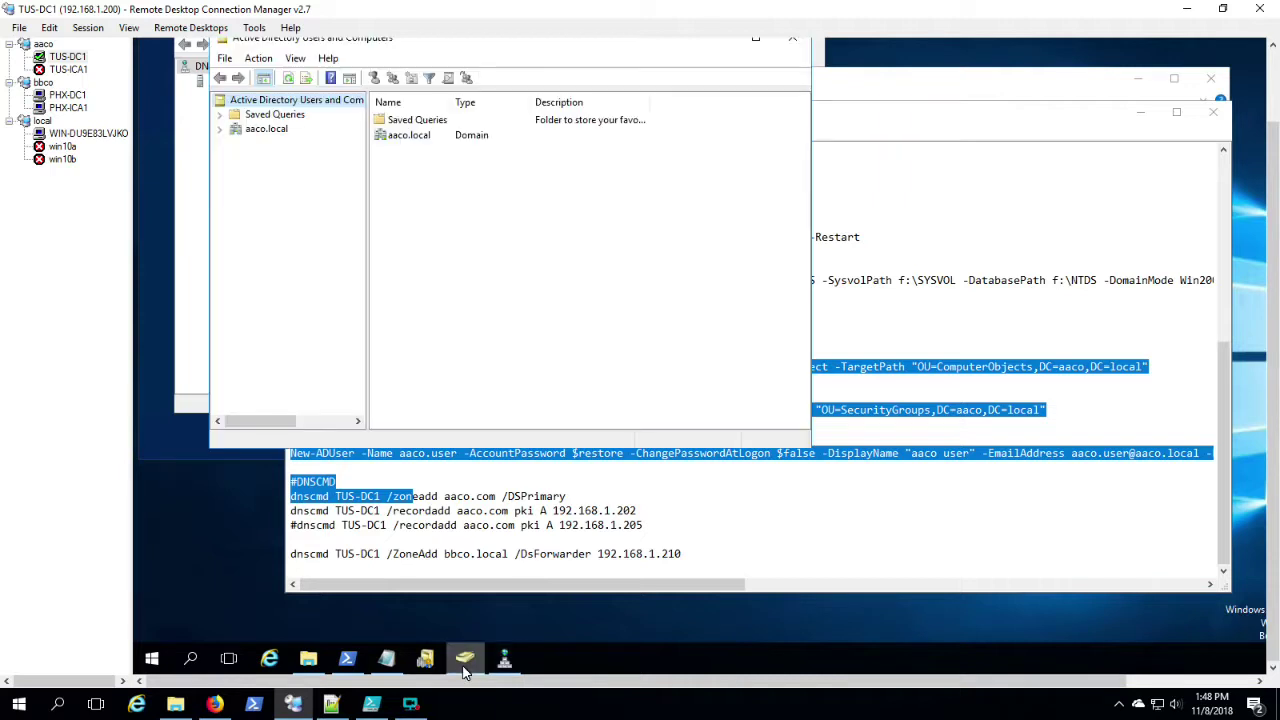
click(283, 140)
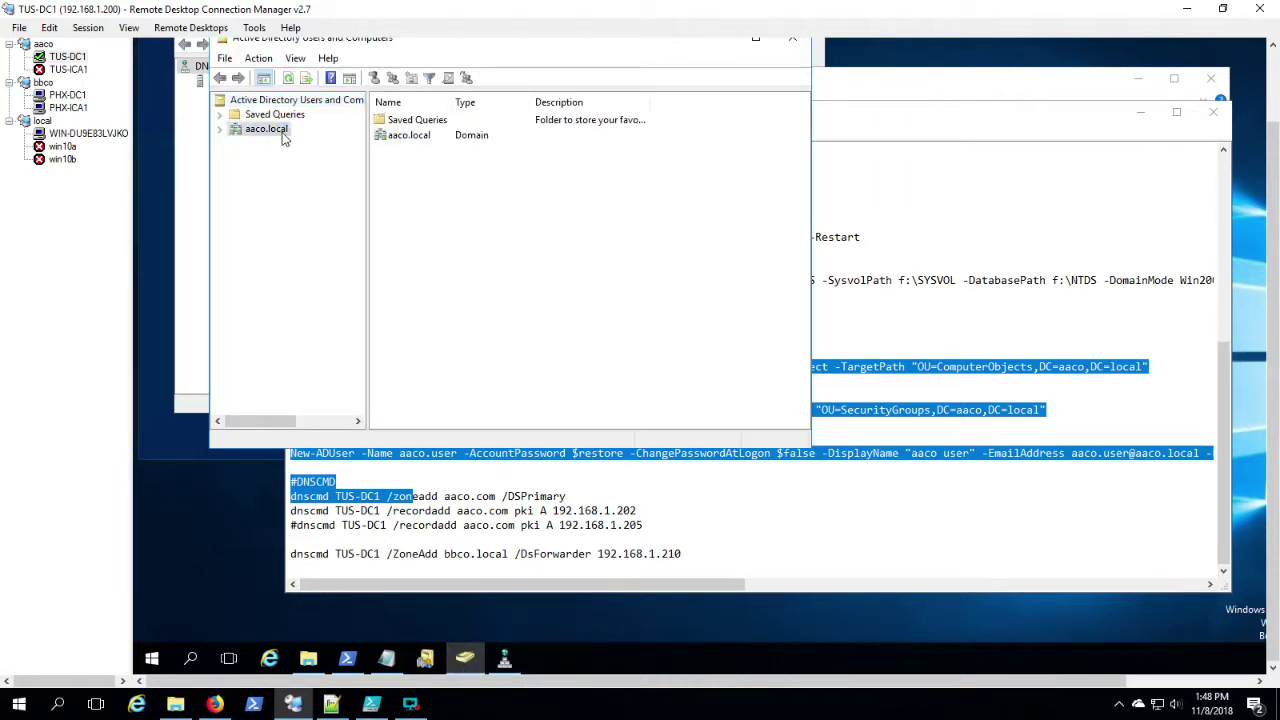
double_click(408, 140)
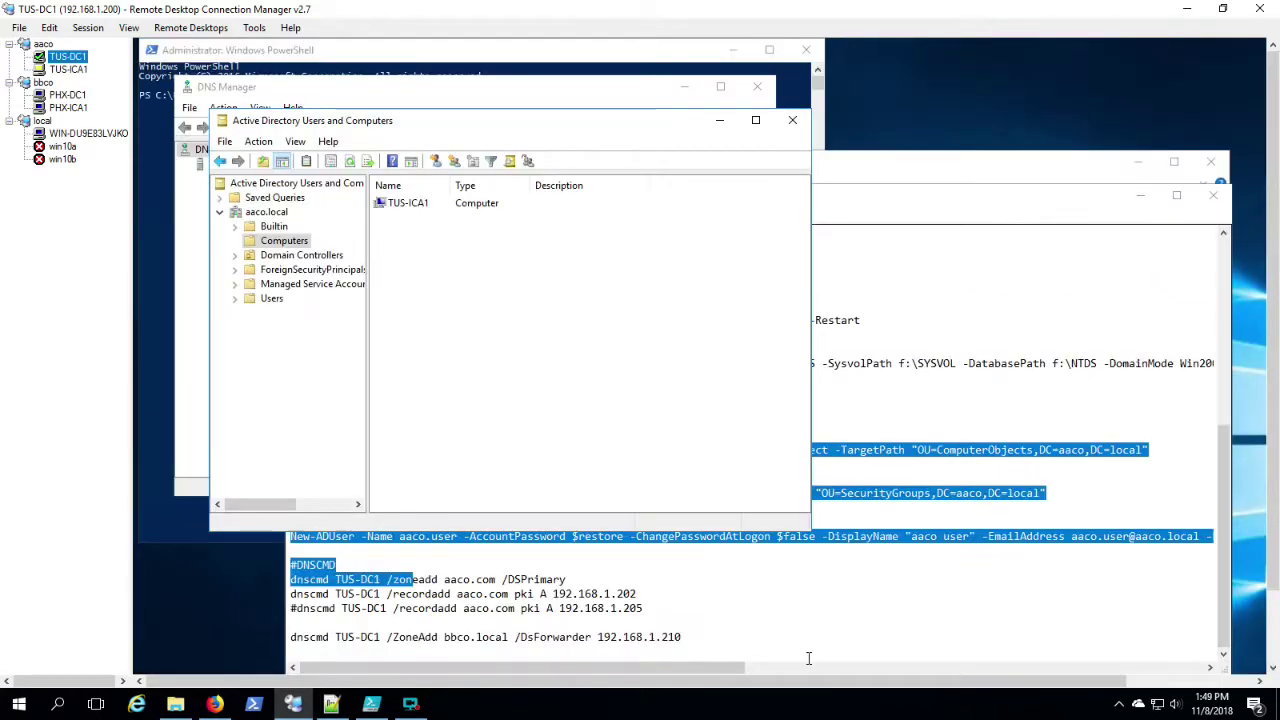
click(808, 657)
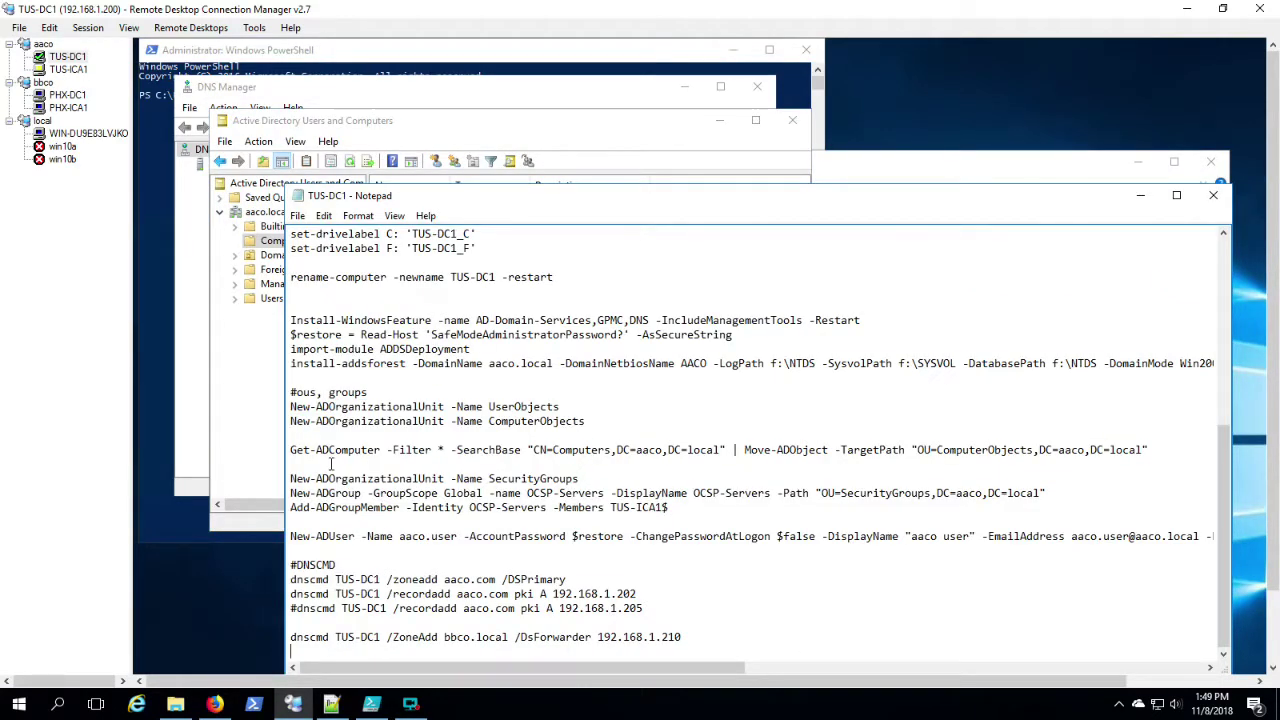
Step: Copy the OU, group, user and DNS commands from the script and run them in TUS-DC1's PowerShell
drag(291, 392, 291, 651)
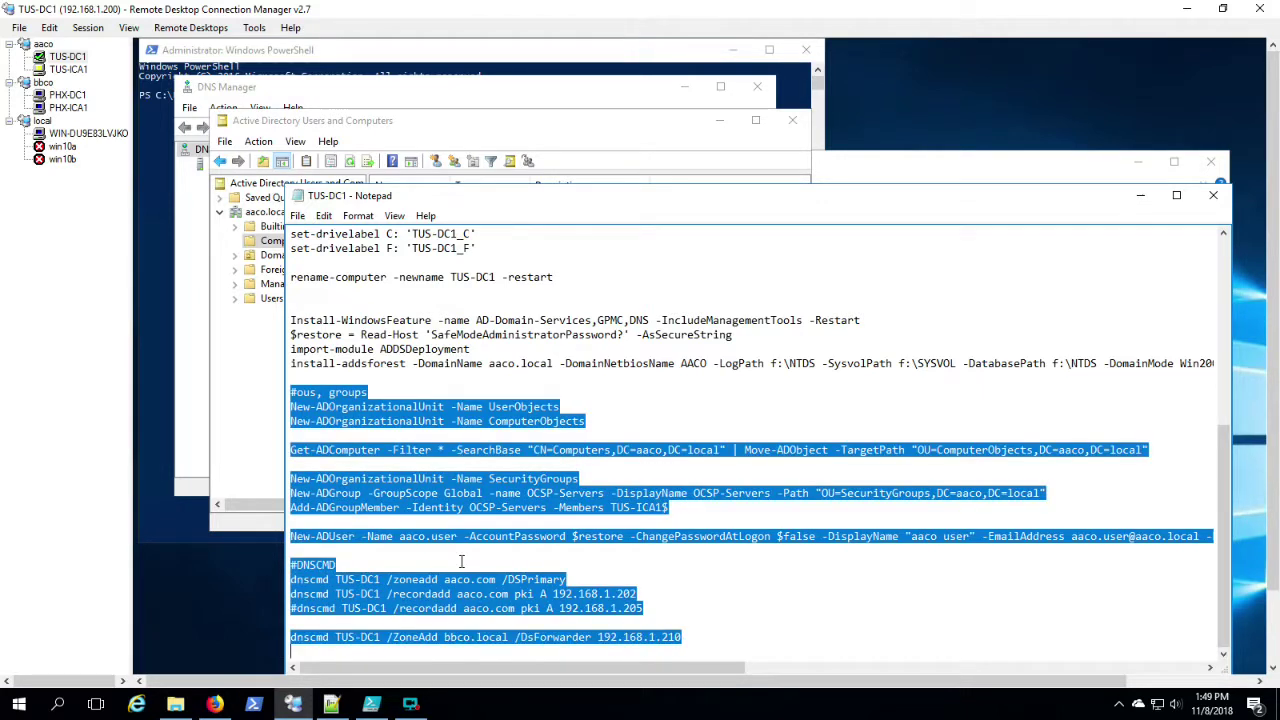
right_click(479, 489)
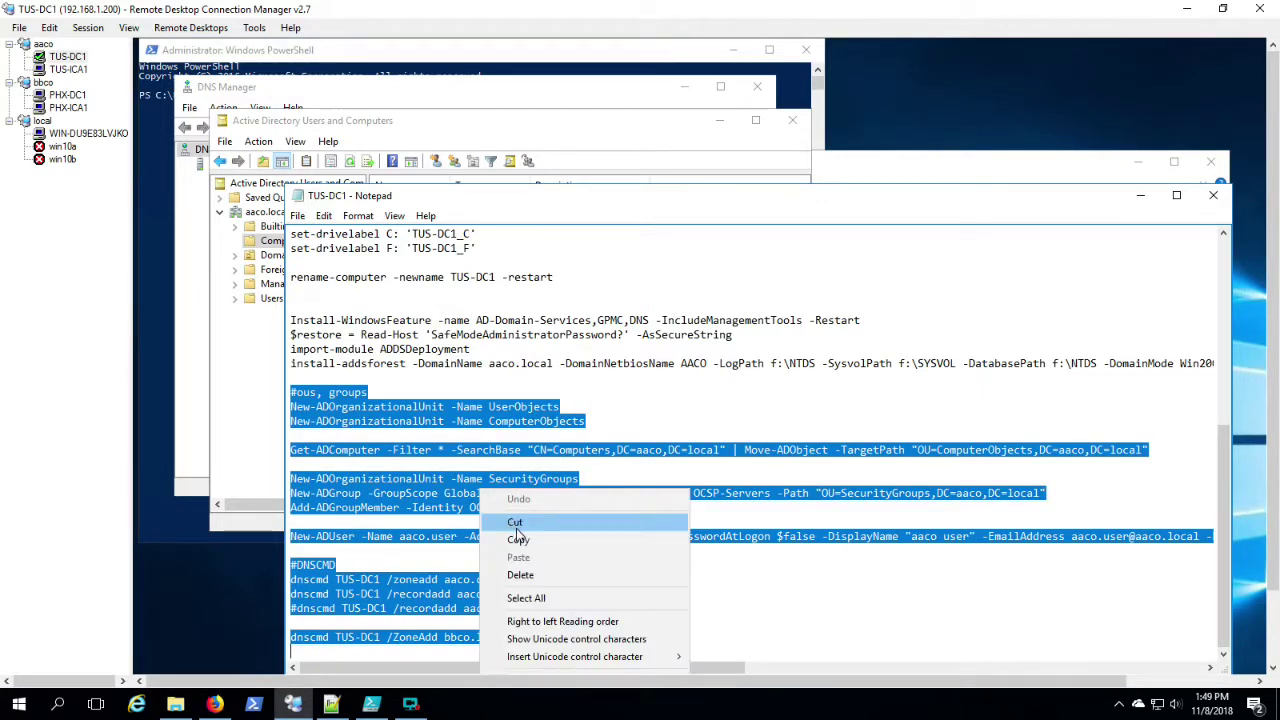
click(518, 540)
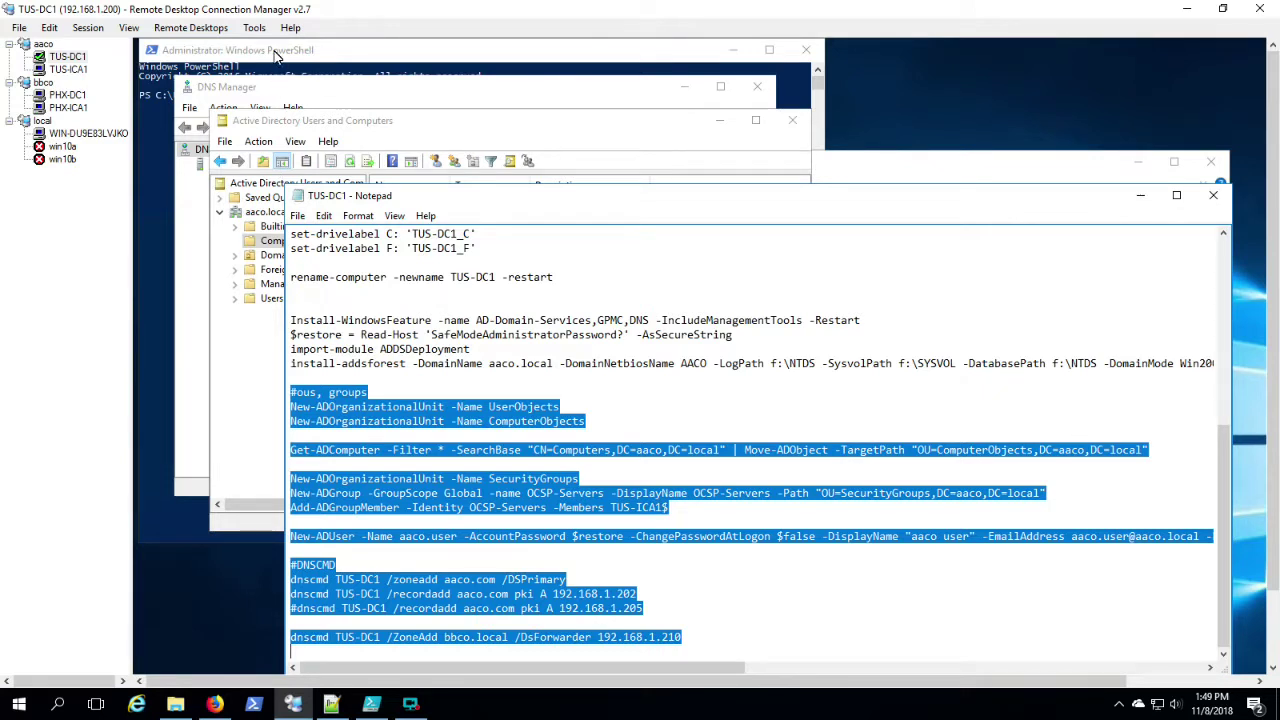
click(277, 54)
right_click(332, 164)
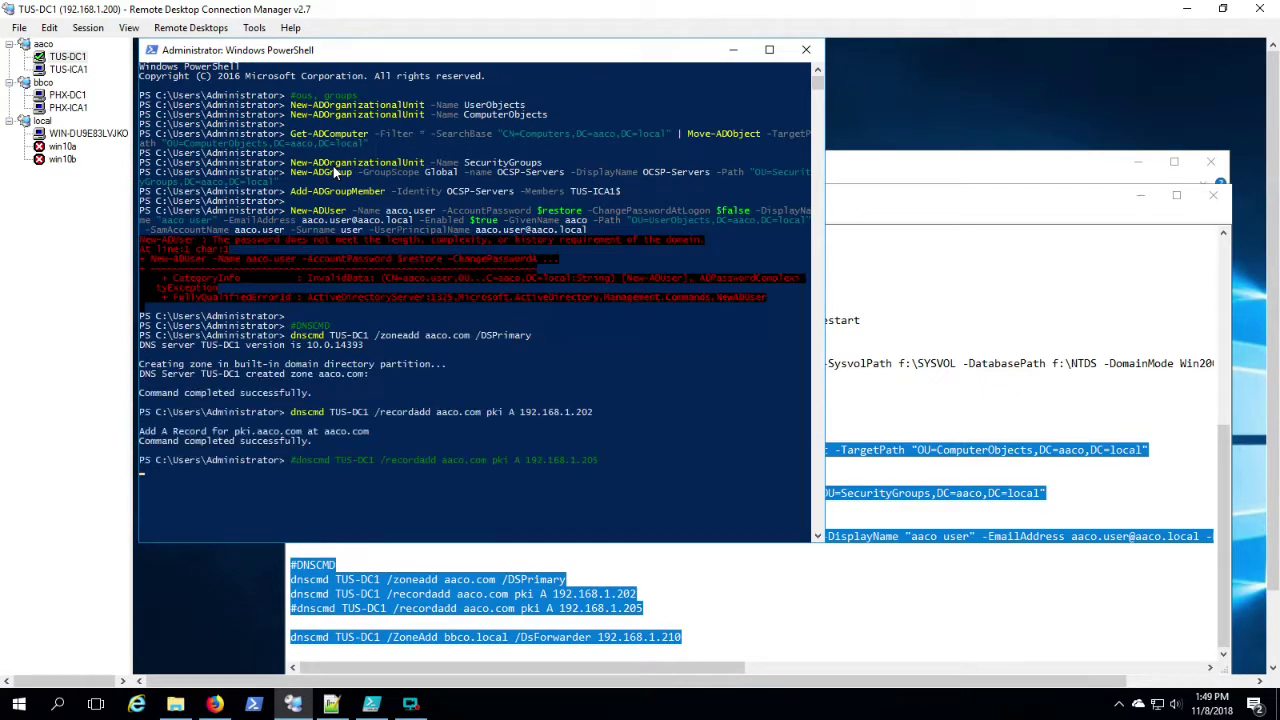
click(636, 594)
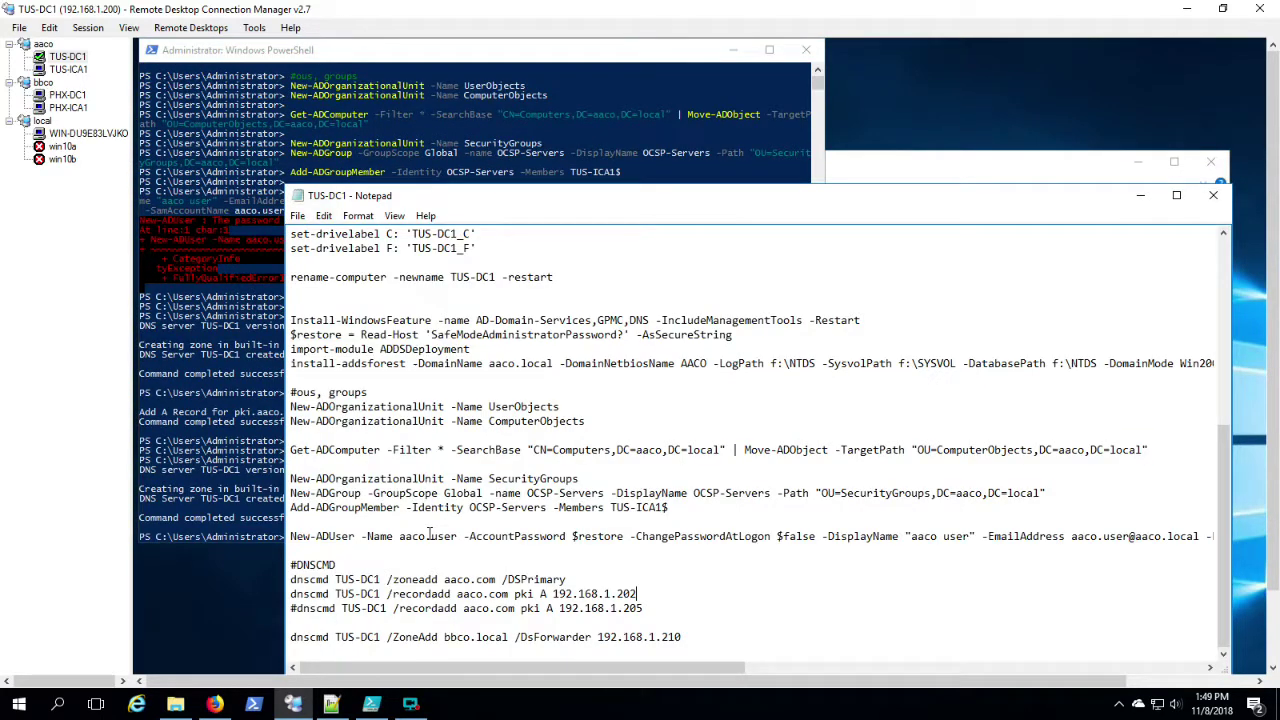
Step: Duplicate the $restore Read-Host line onto a new line above the New-ADUser command
drag(430, 534, 662, 538)
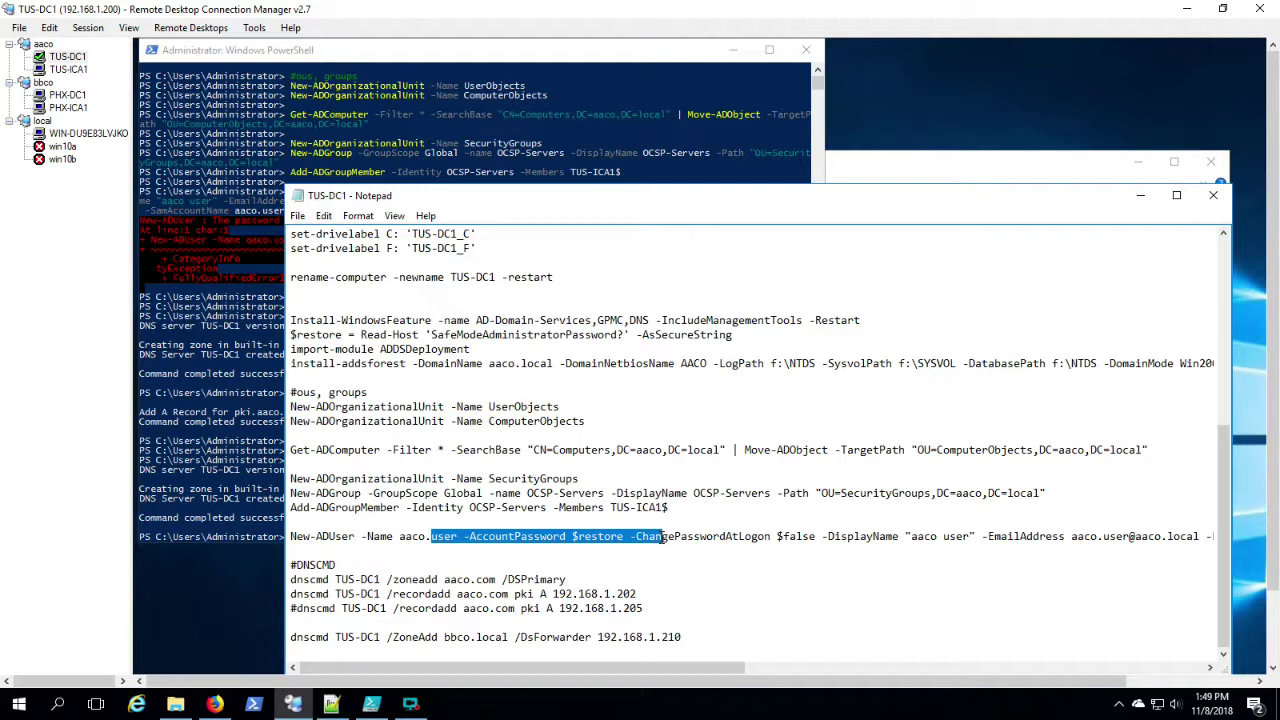
scroll(548, 405, up, 4)
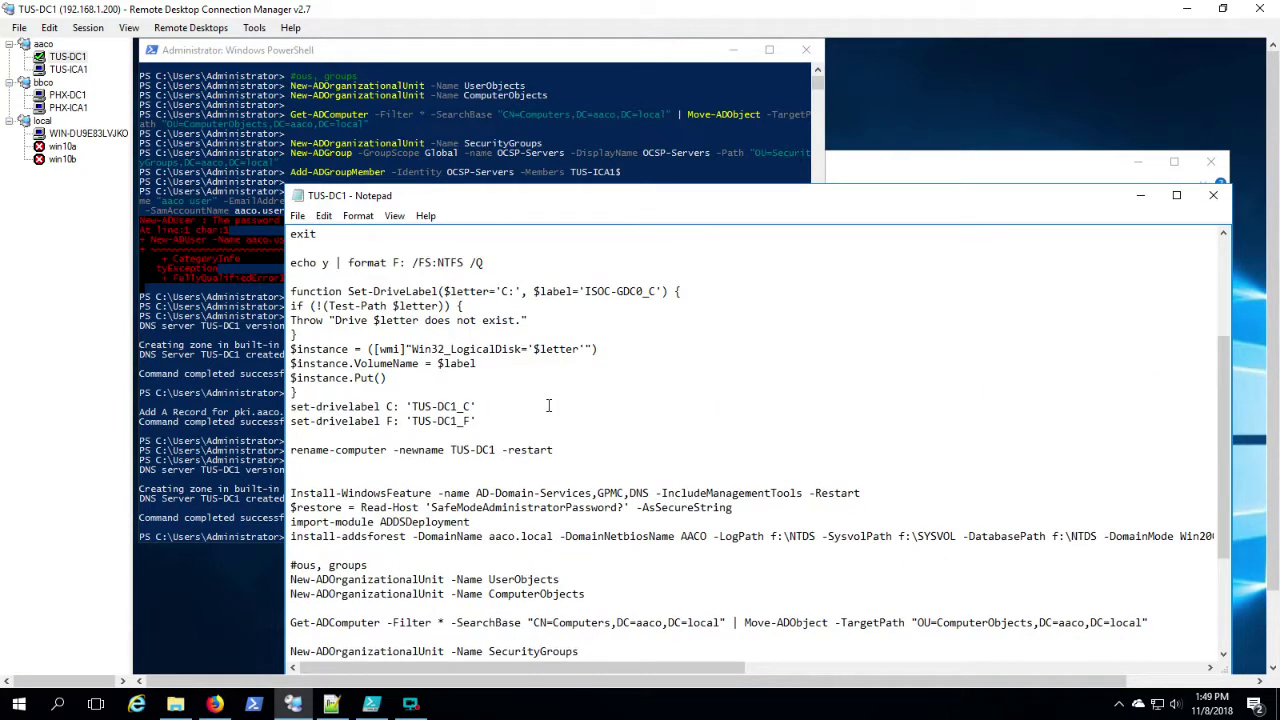
scroll(548, 405, up, 4)
scroll(548, 405, down, 4)
drag(754, 514, 291, 512)
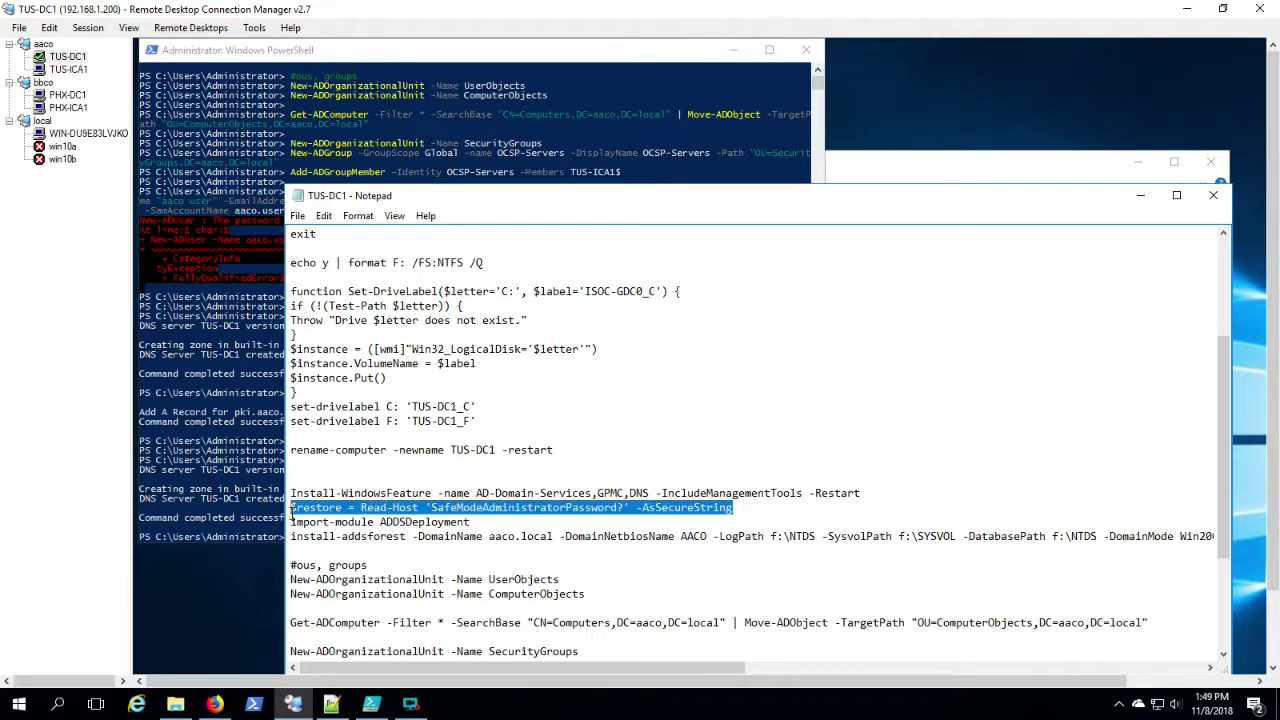
scroll(380, 536, down, 4)
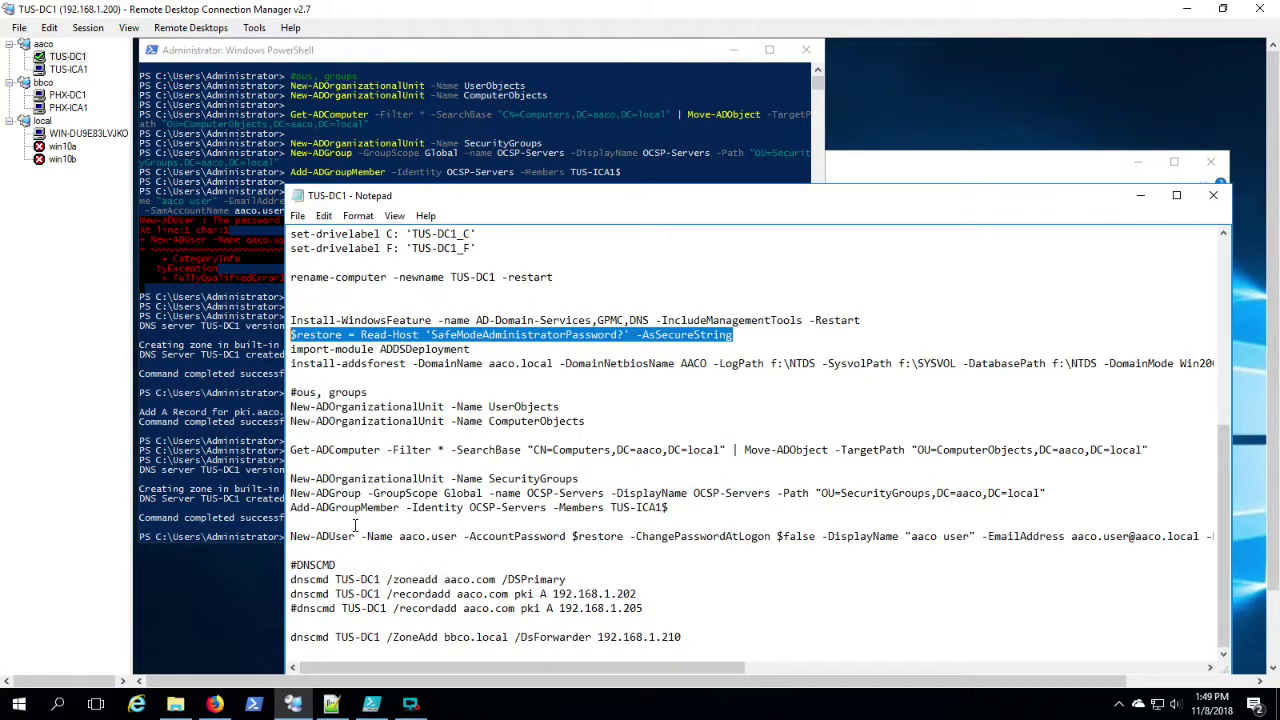
click(354, 525)
key(Return)
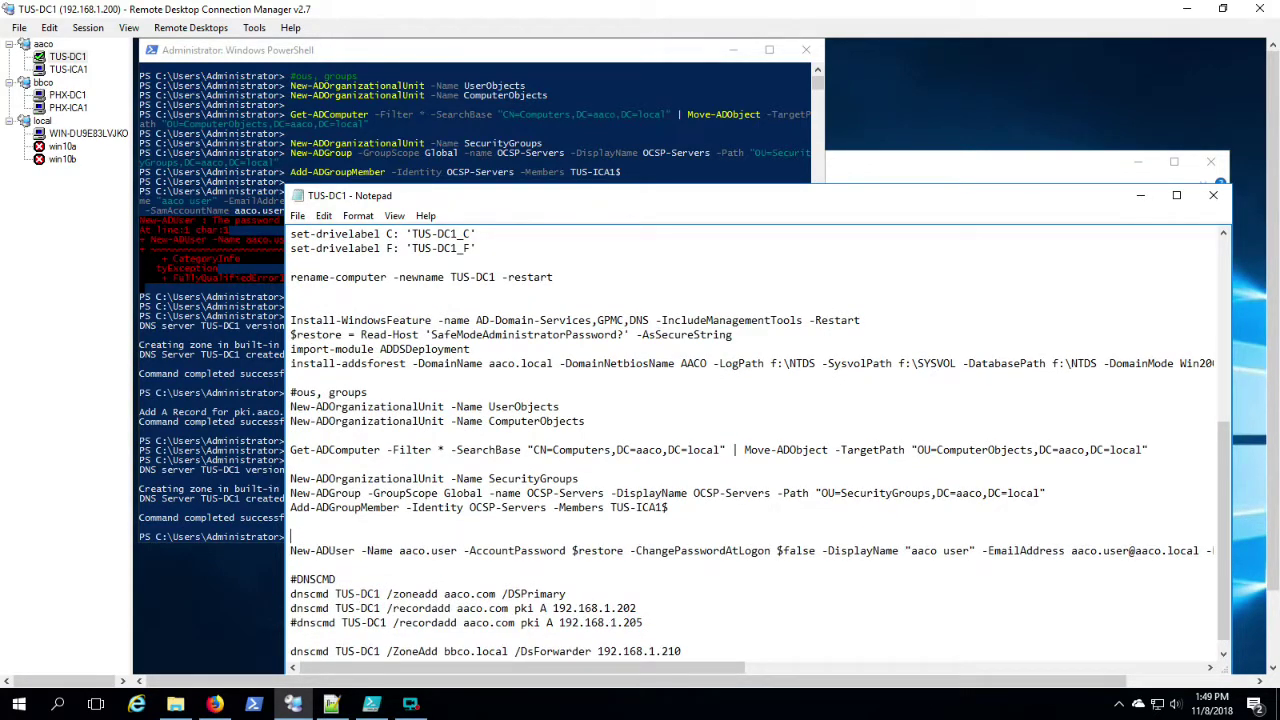
key(ctrl+v)
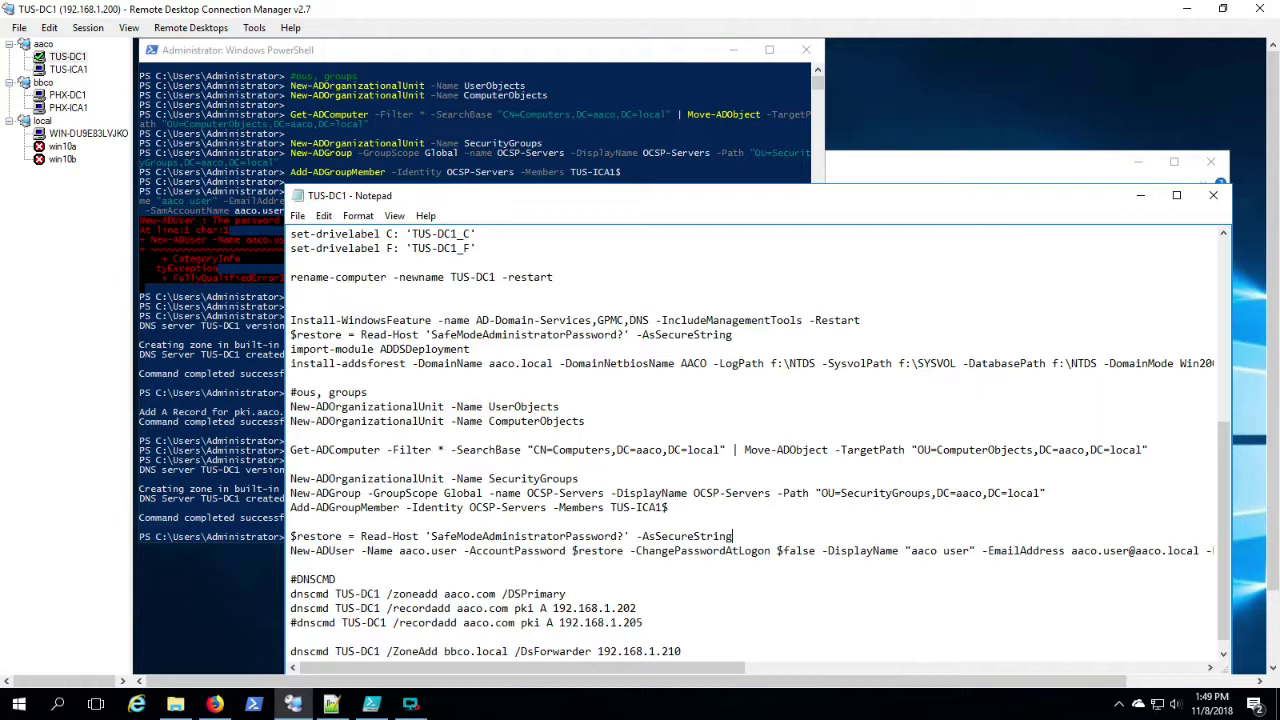
Step: Change the prompt to 'aaco.user password?', then copy both lines and run them in PowerShell
double_click(482, 536)
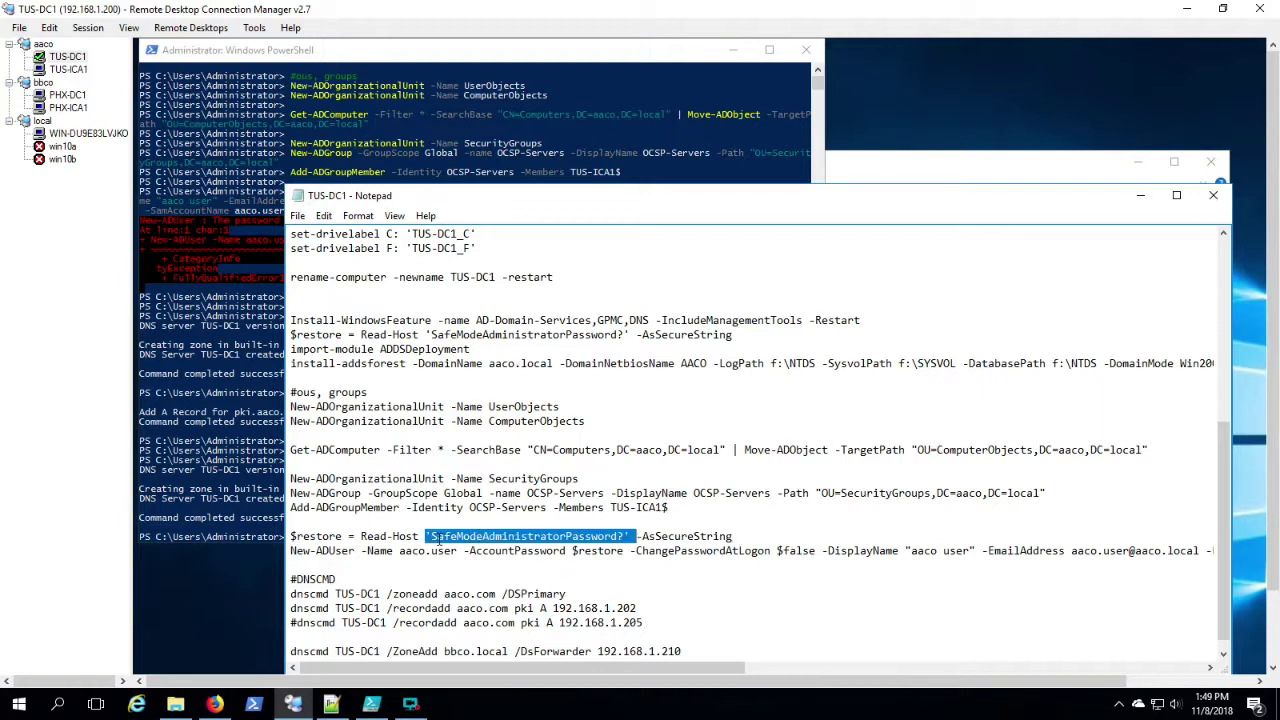
drag(431, 537, 617, 537)
drag(290, 537, 290, 565)
right_click(380, 553)
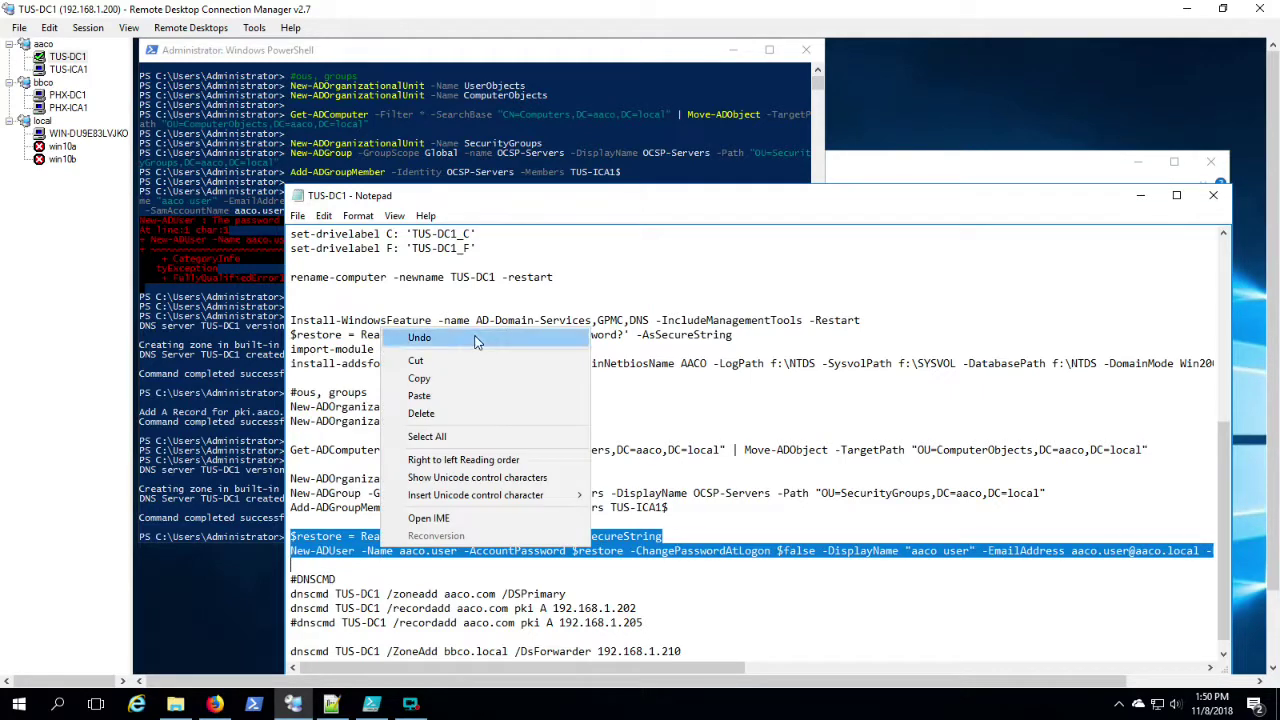
click(437, 380)
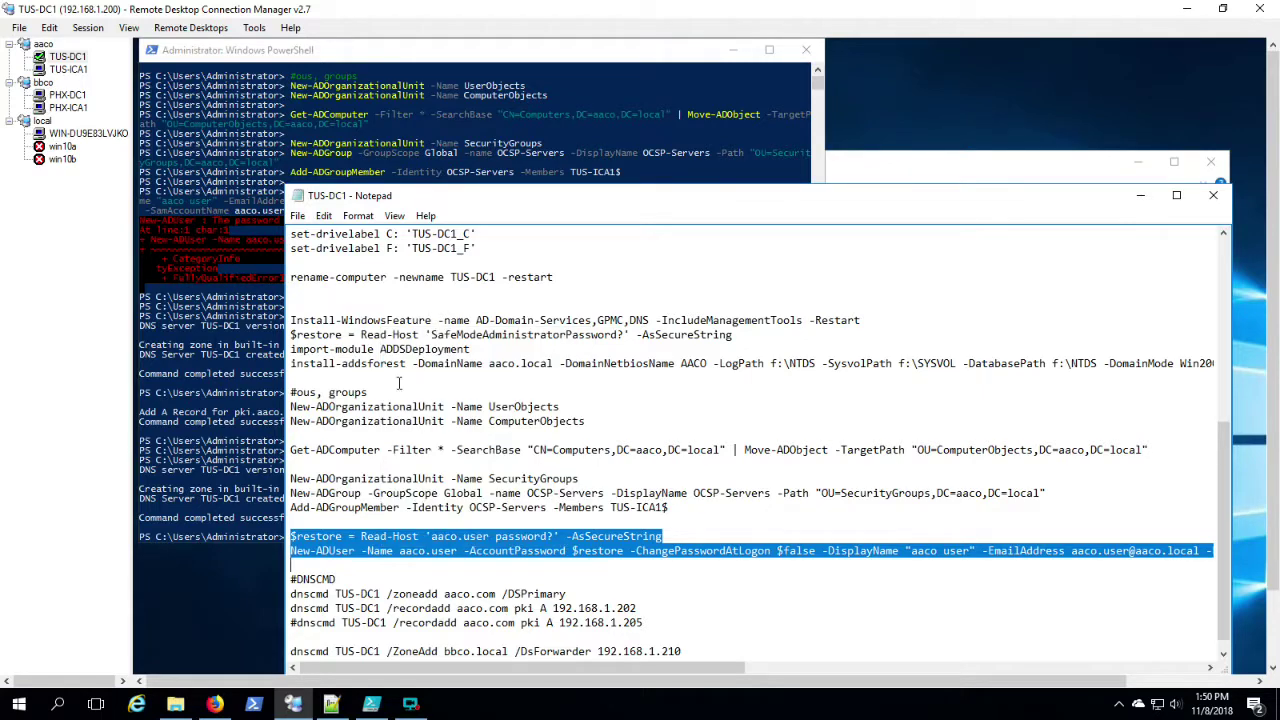
click(532, 63)
right_click(572, 528)
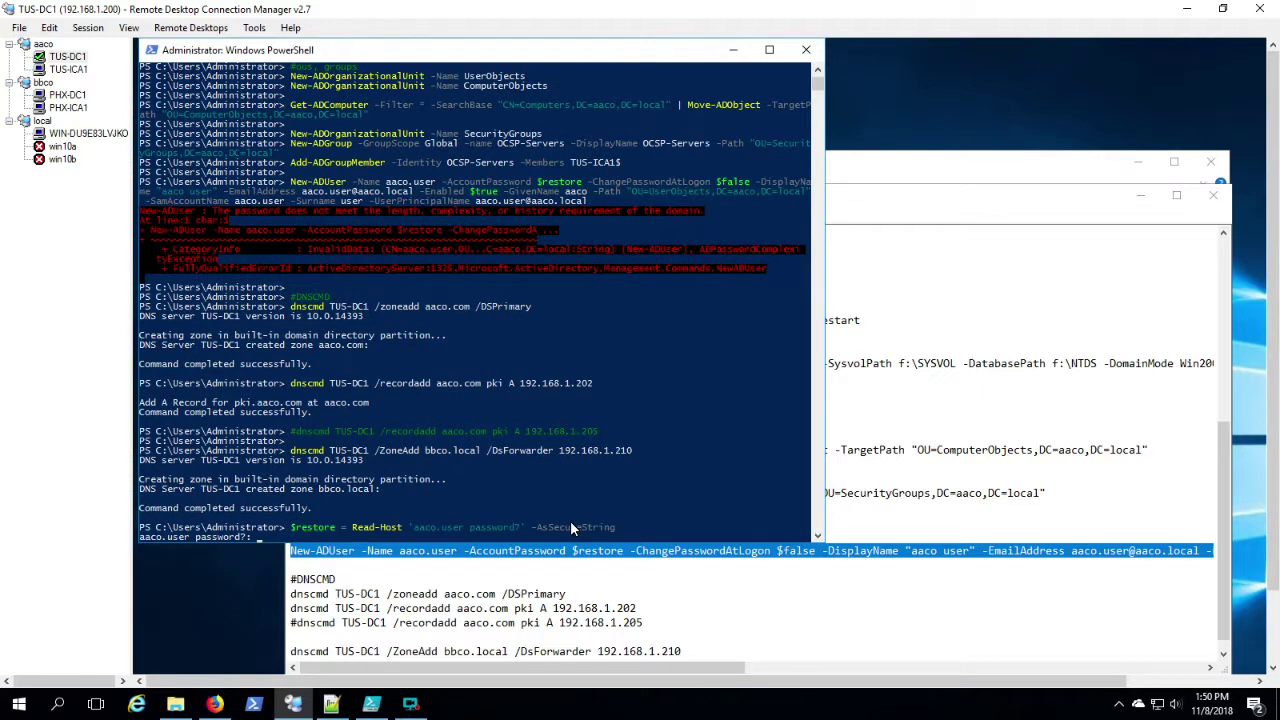
Step: Enter the aaco.user password at the prompt and run the New-ADUser command
text(************)
key(Return)
right_click(572, 528)
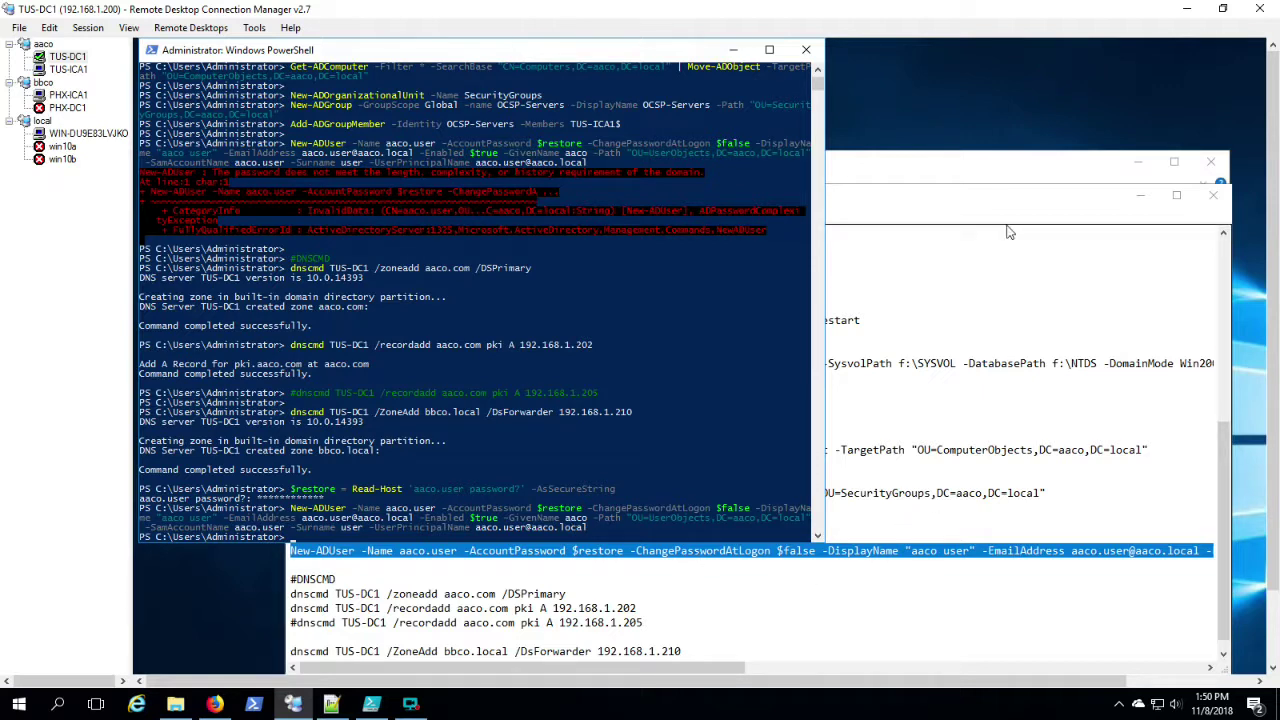
Step: Return to the TUS-DC1 script and review the pki record and New-ADUser lines
click(110, 76)
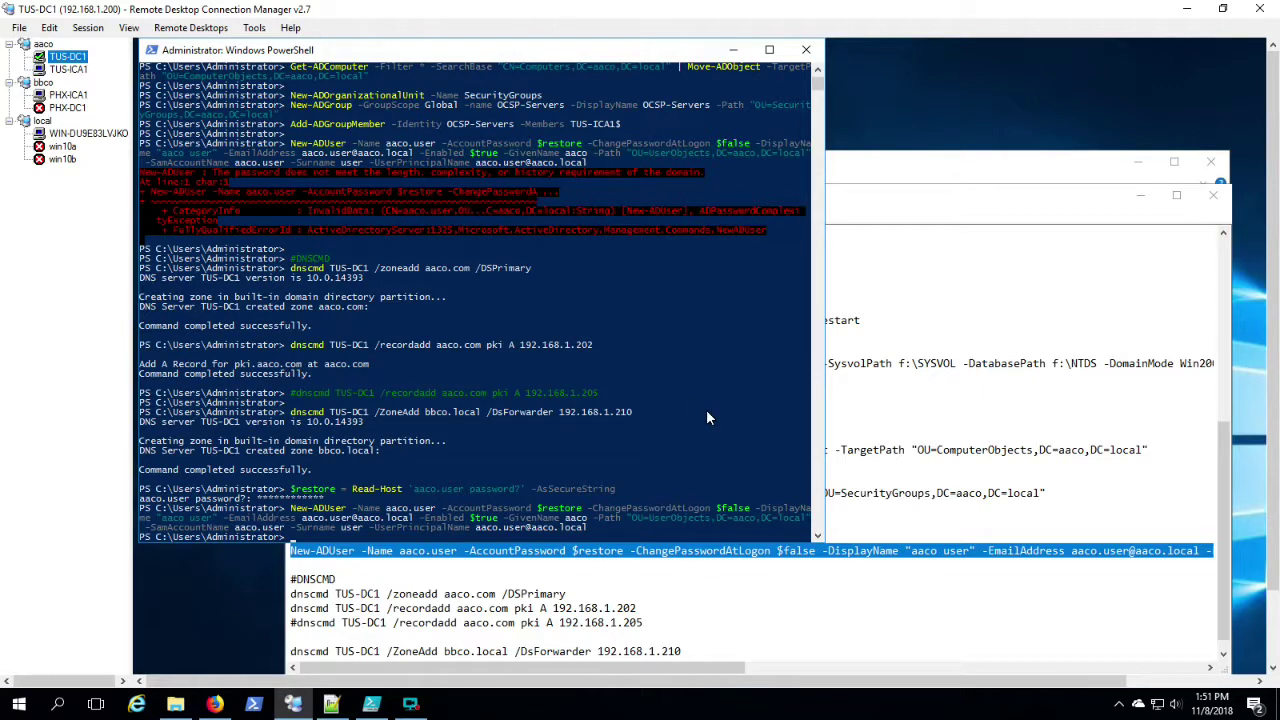
scroll(1272, 625, down, 3)
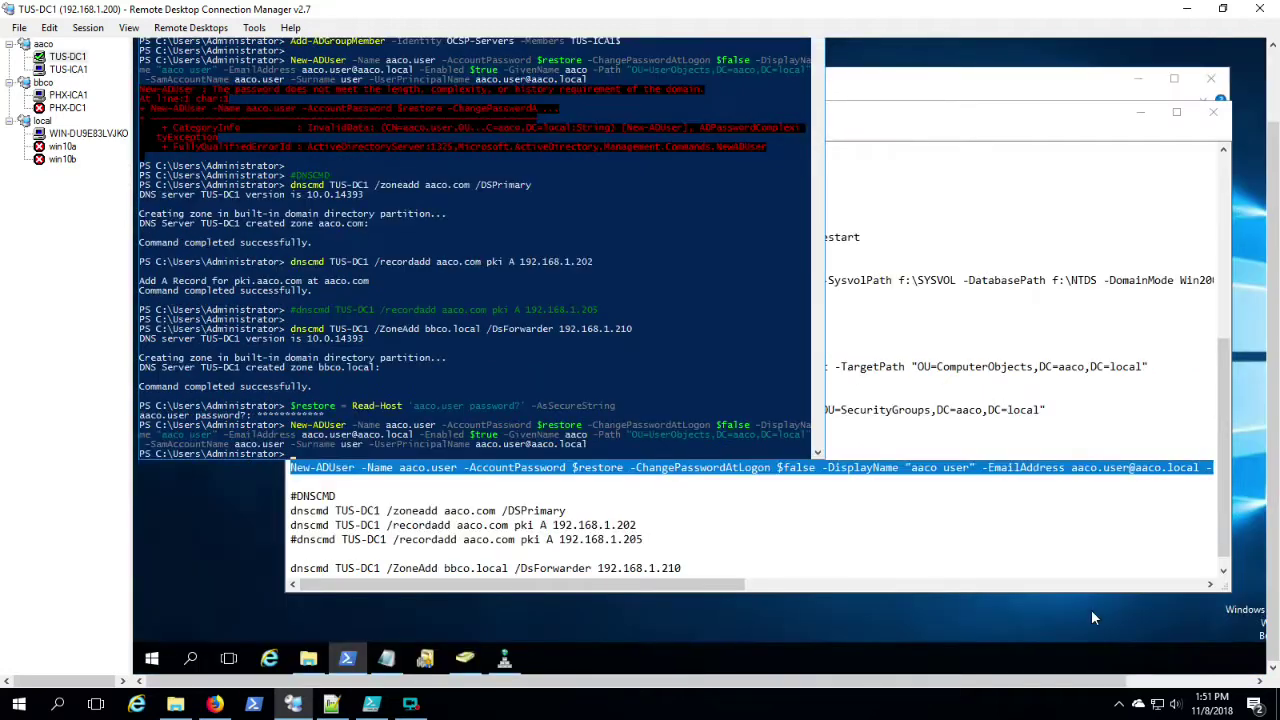
click(1004, 528)
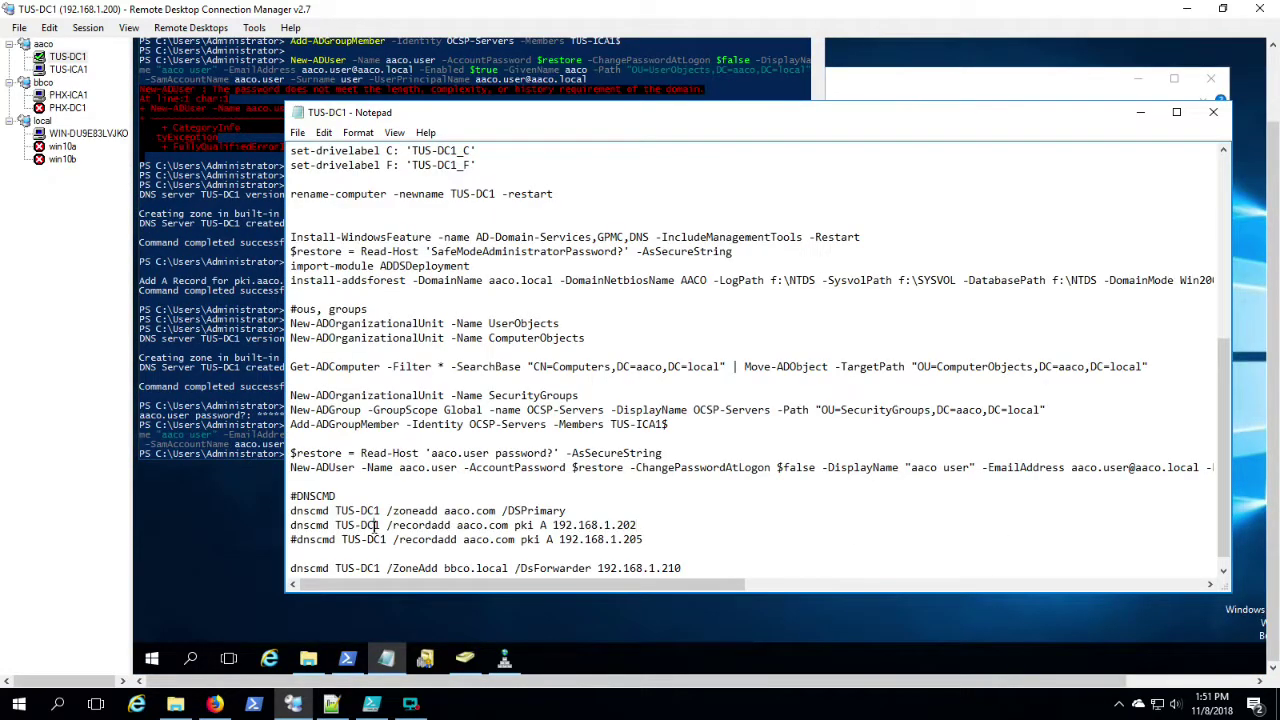
drag(374, 526, 540, 531)
click(522, 562)
click(476, 467)
drag(798, 585, 1057, 591)
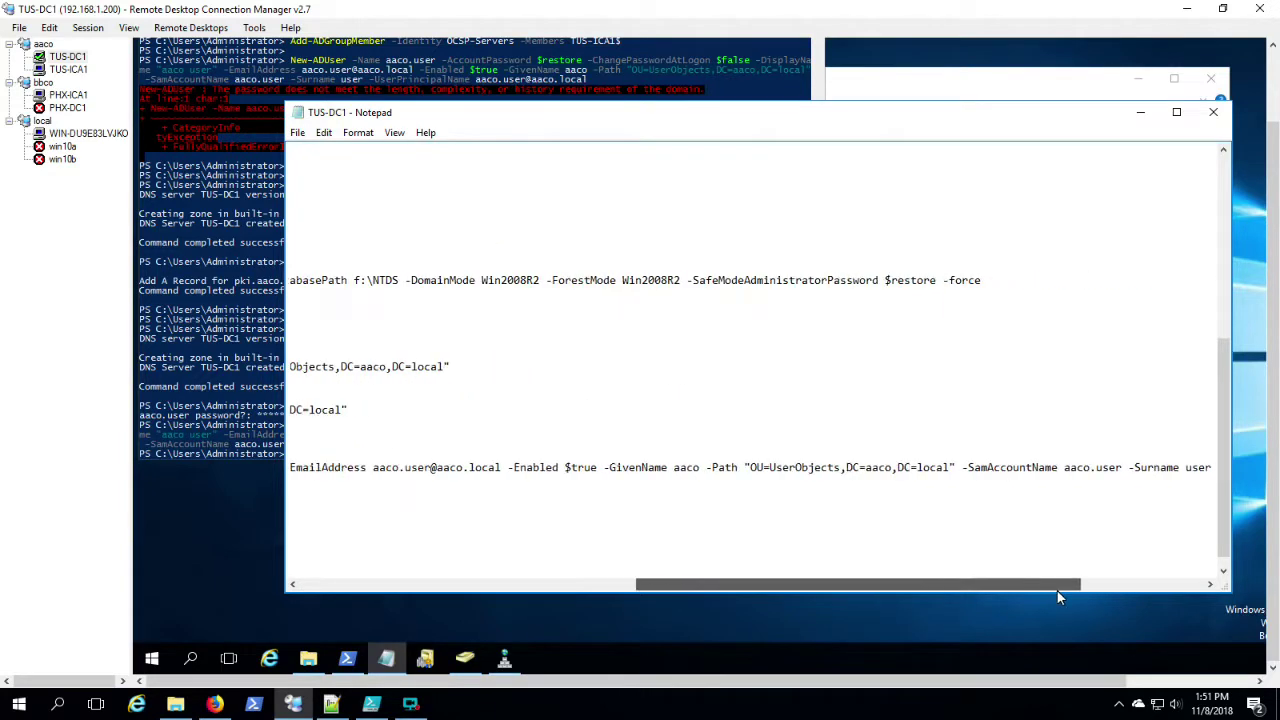
click(463, 660)
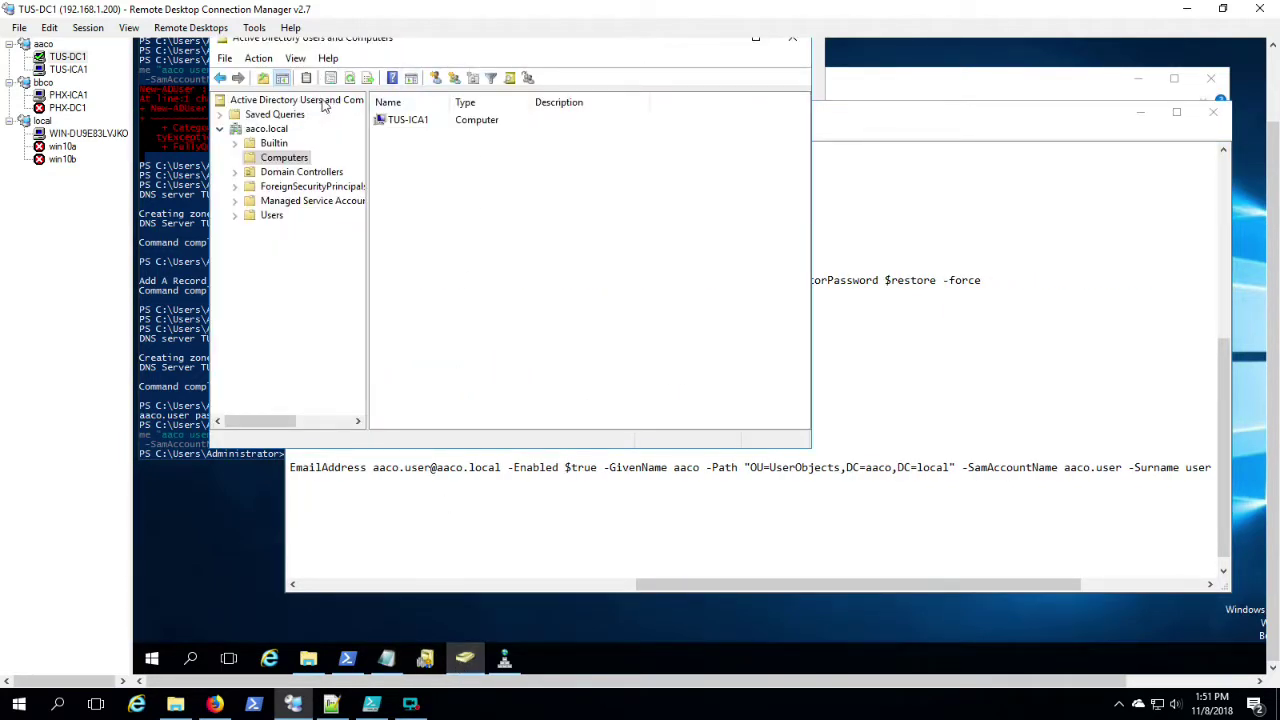
Step: Refresh aaco.local and check TUS-ICA1 in ComputerObjects and aaco.user in UserObjects
click(349, 78)
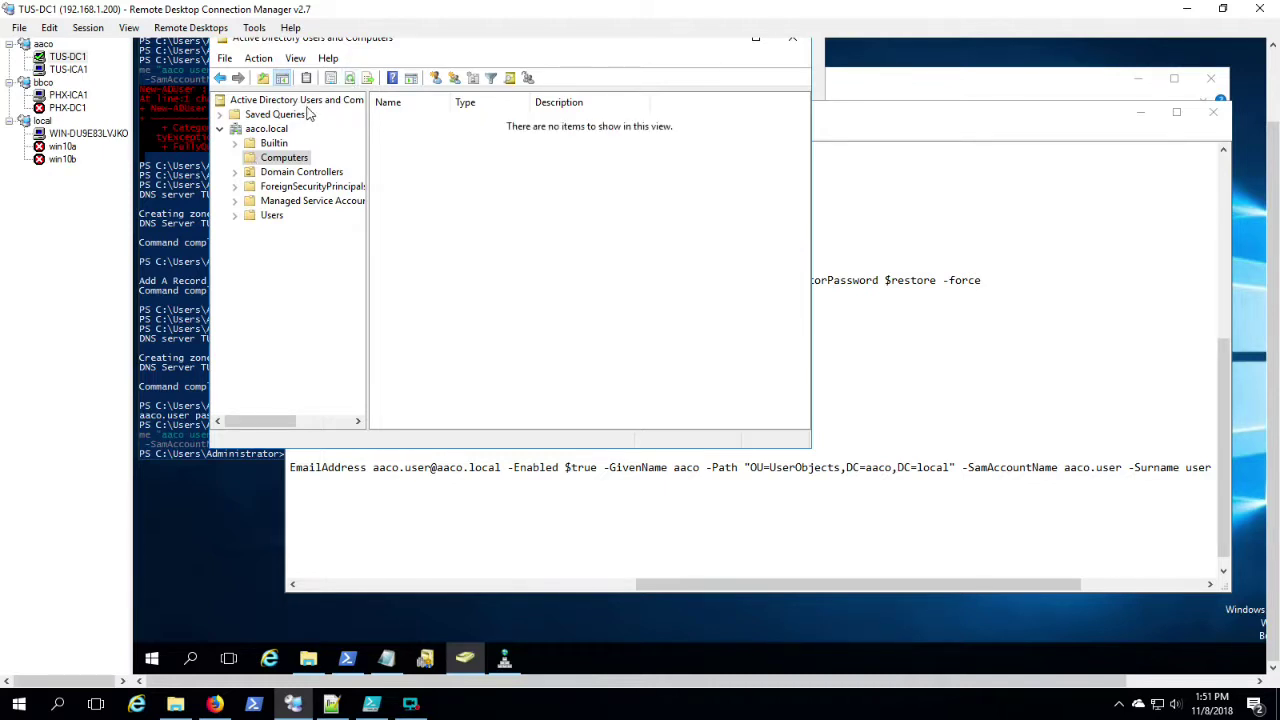
click(263, 131)
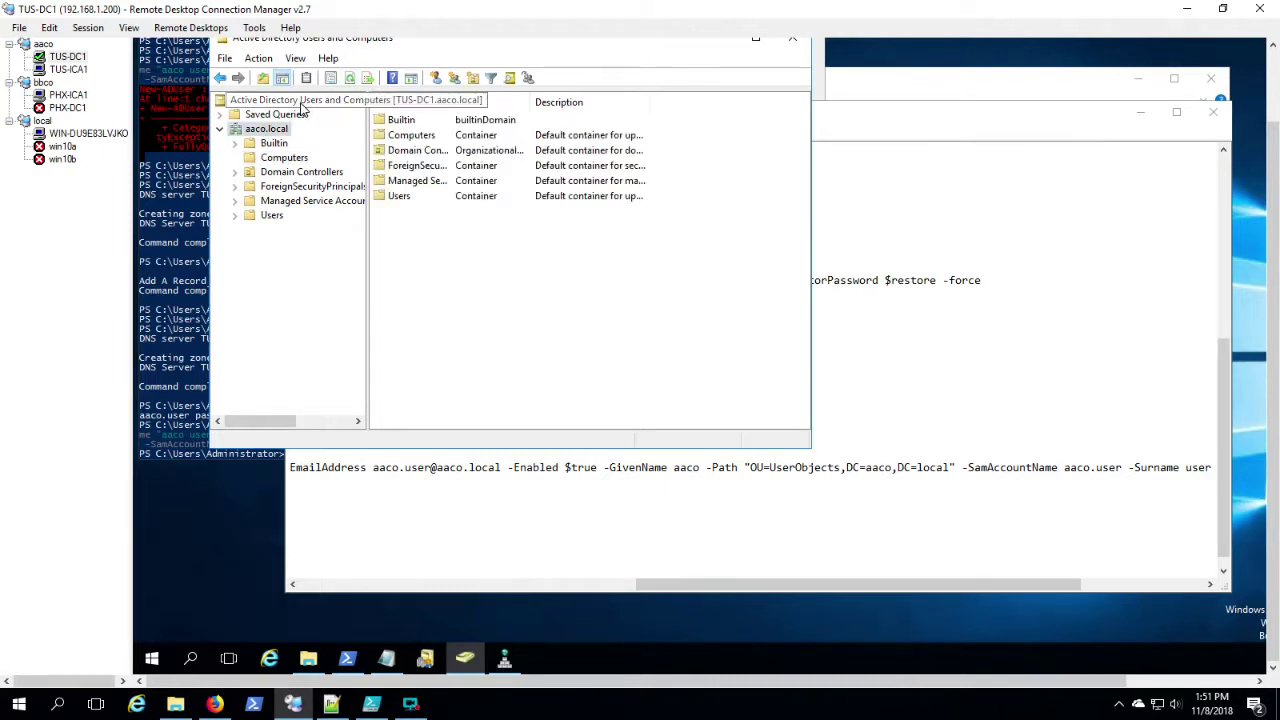
click(349, 79)
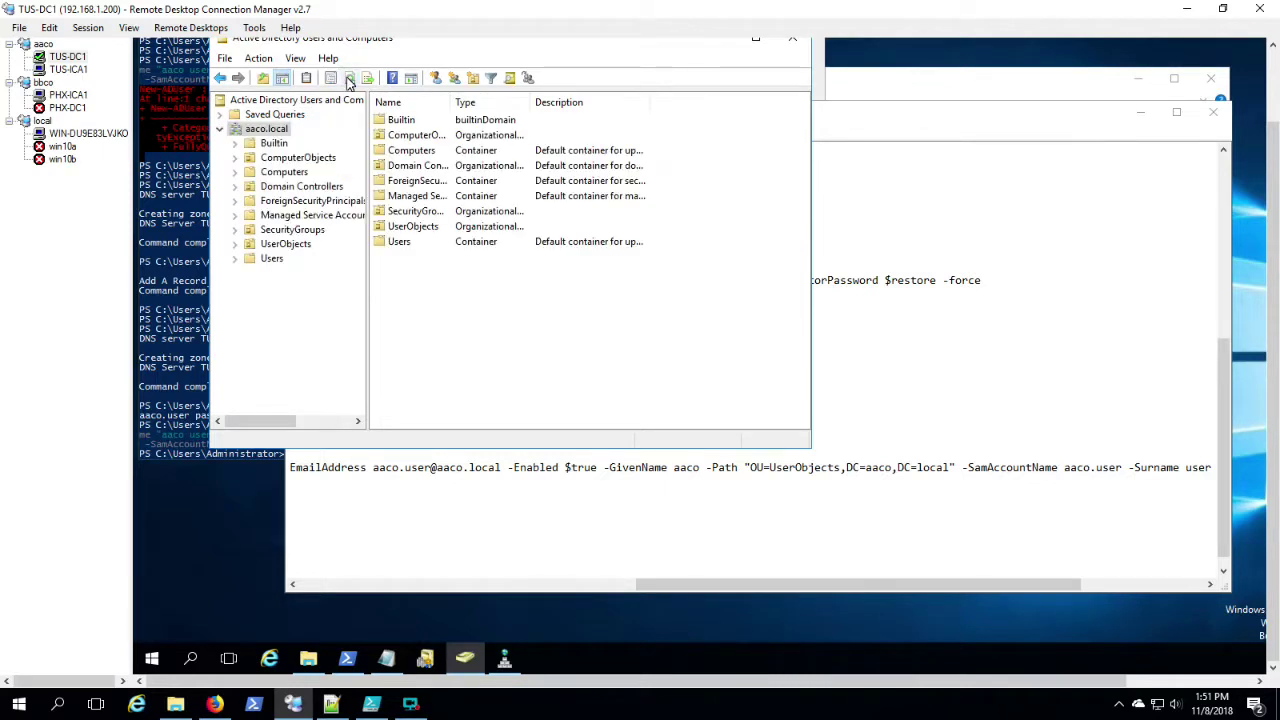
click(286, 158)
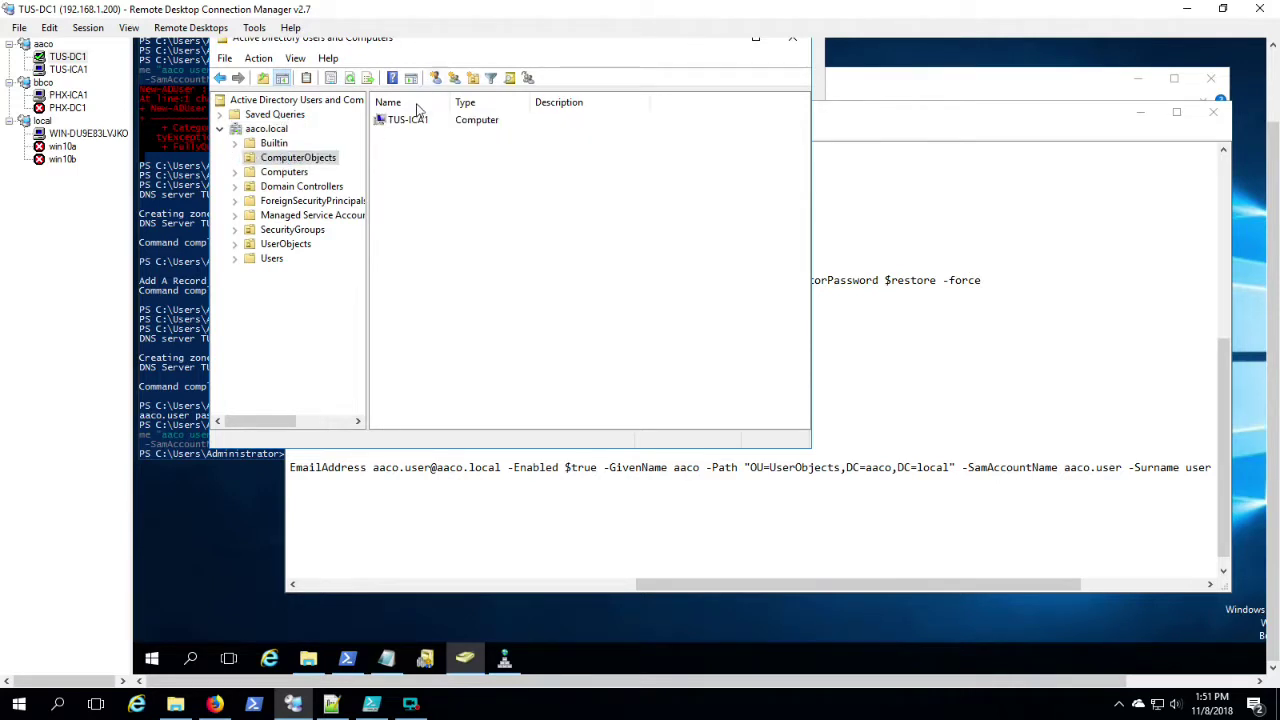
click(296, 187)
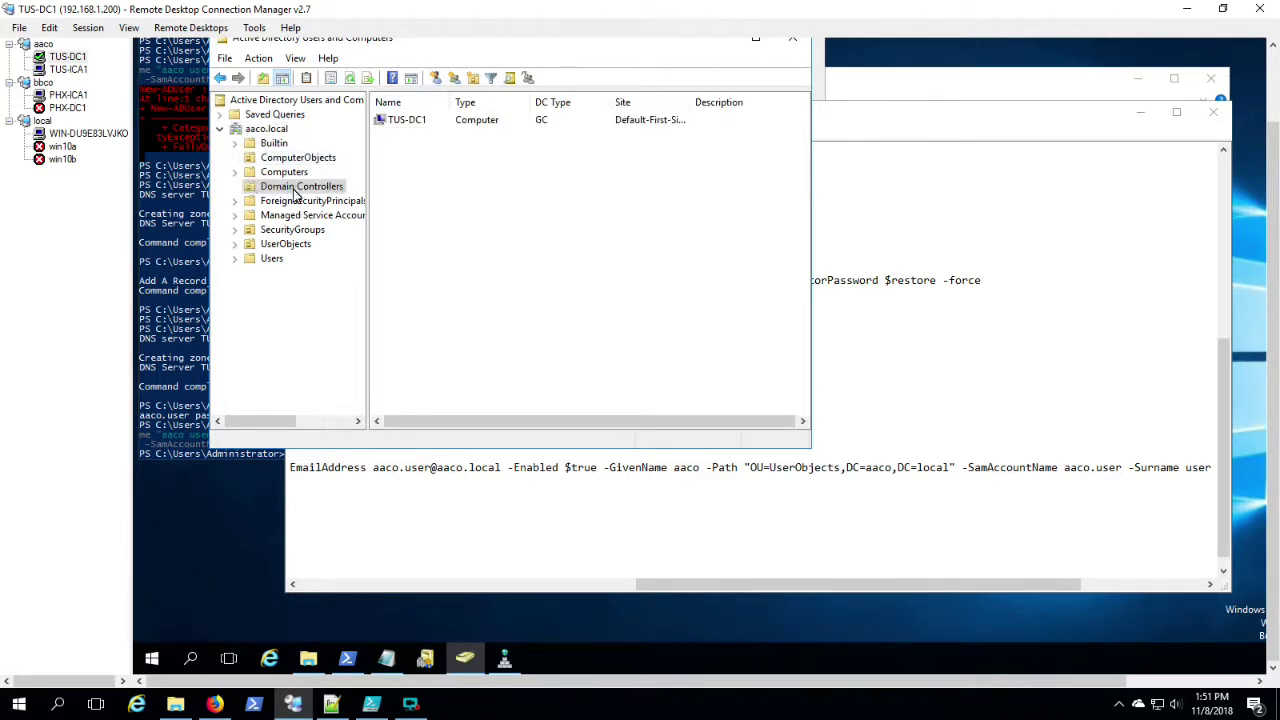
click(294, 245)
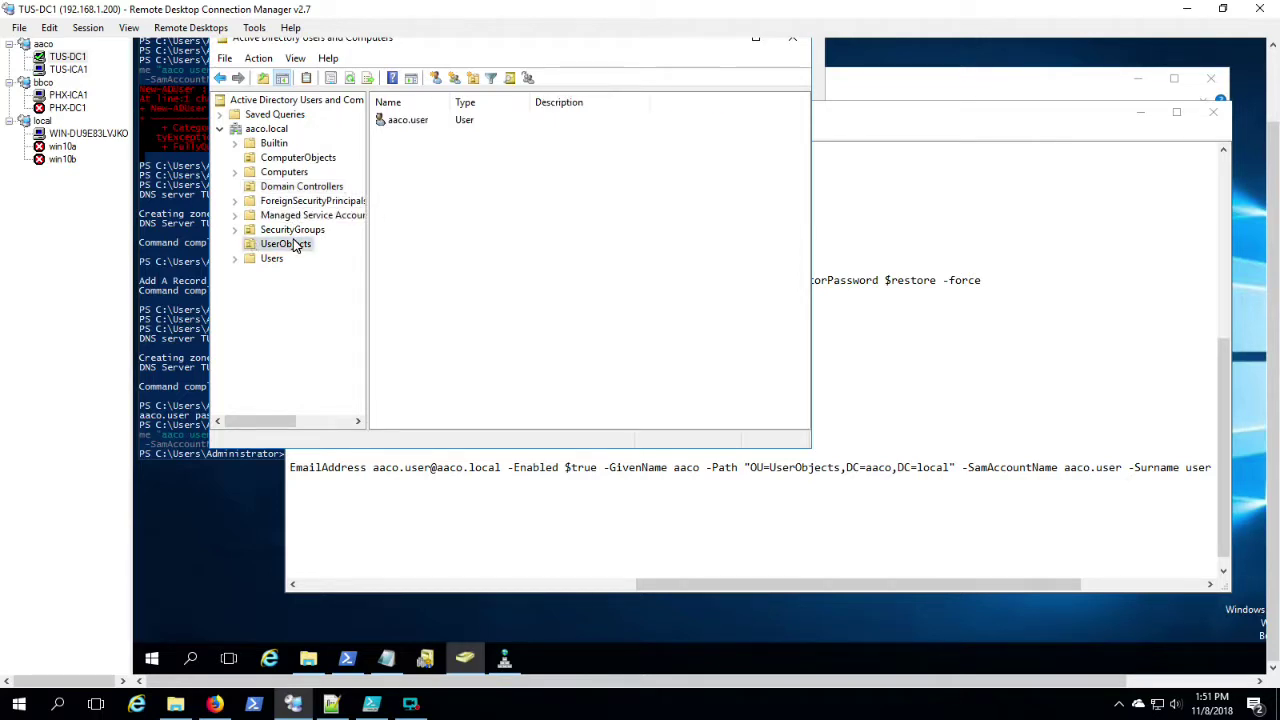
Step: Confirm the OCSP-Servers group in SecurityGroups has TUS-ICA1 as a member
click(296, 231)
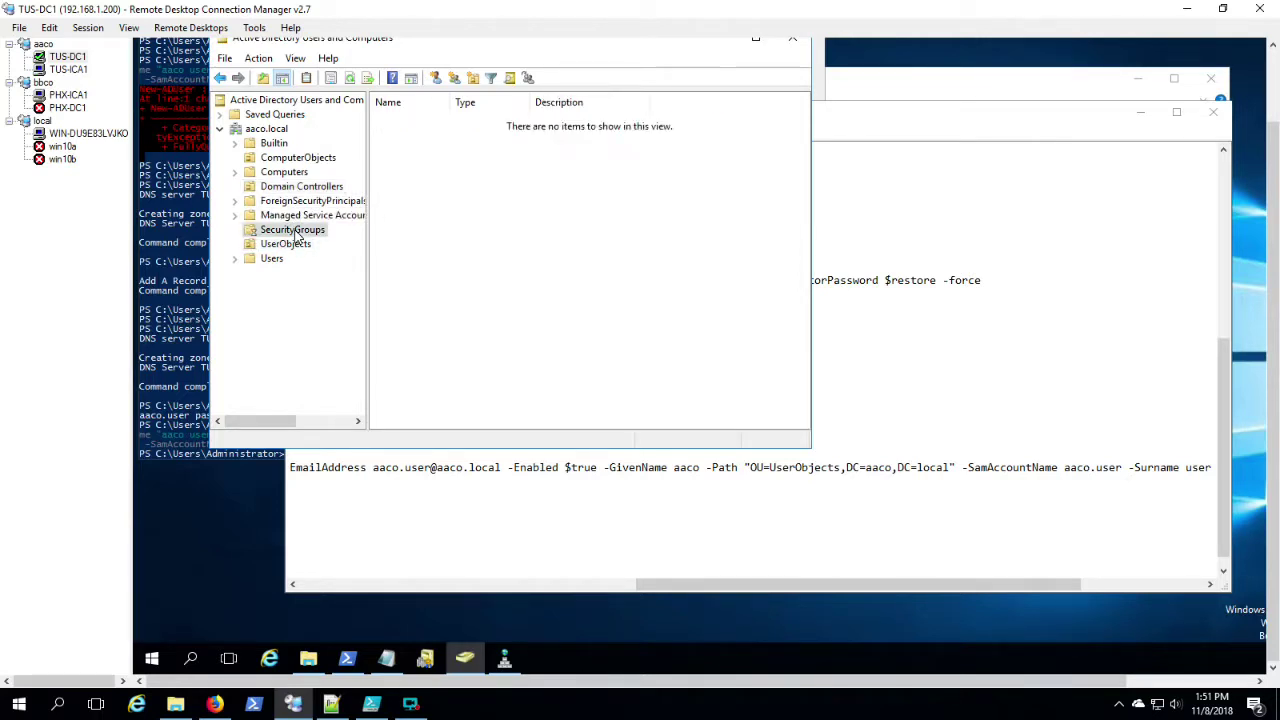
double_click(425, 120)
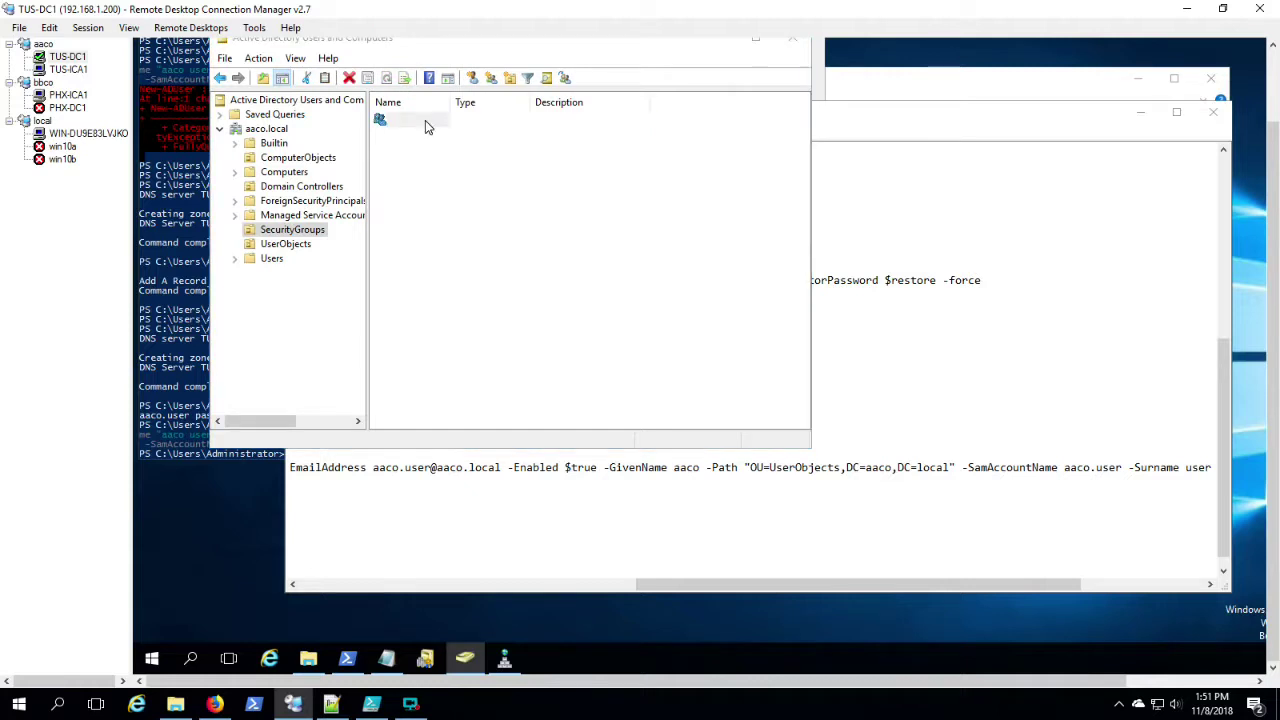
click(430, 96)
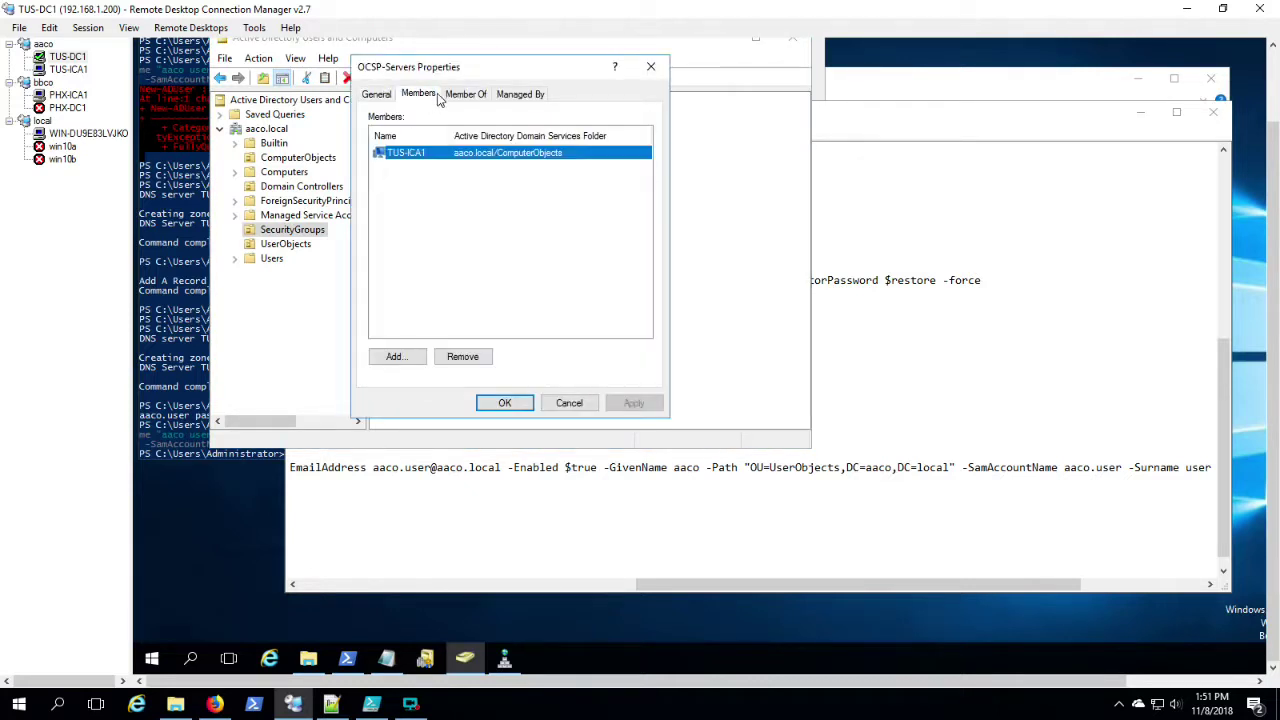
drag(517, 80, 585, 118)
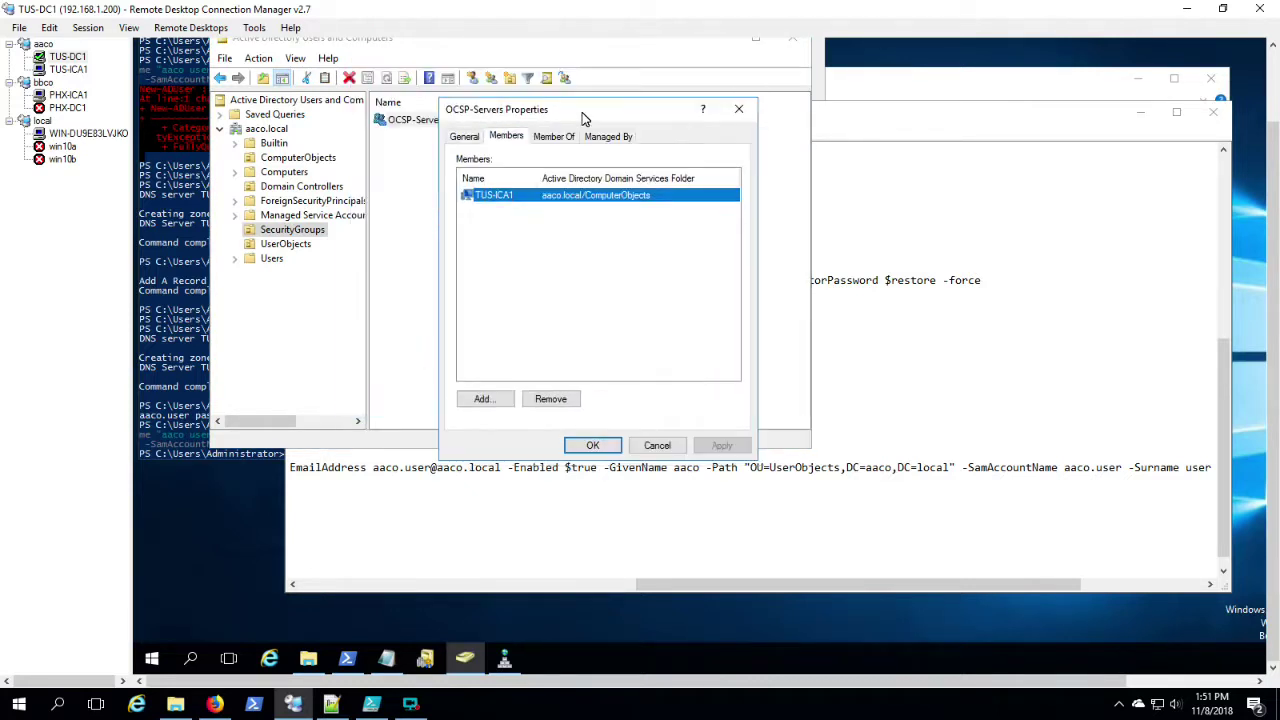
click(592, 445)
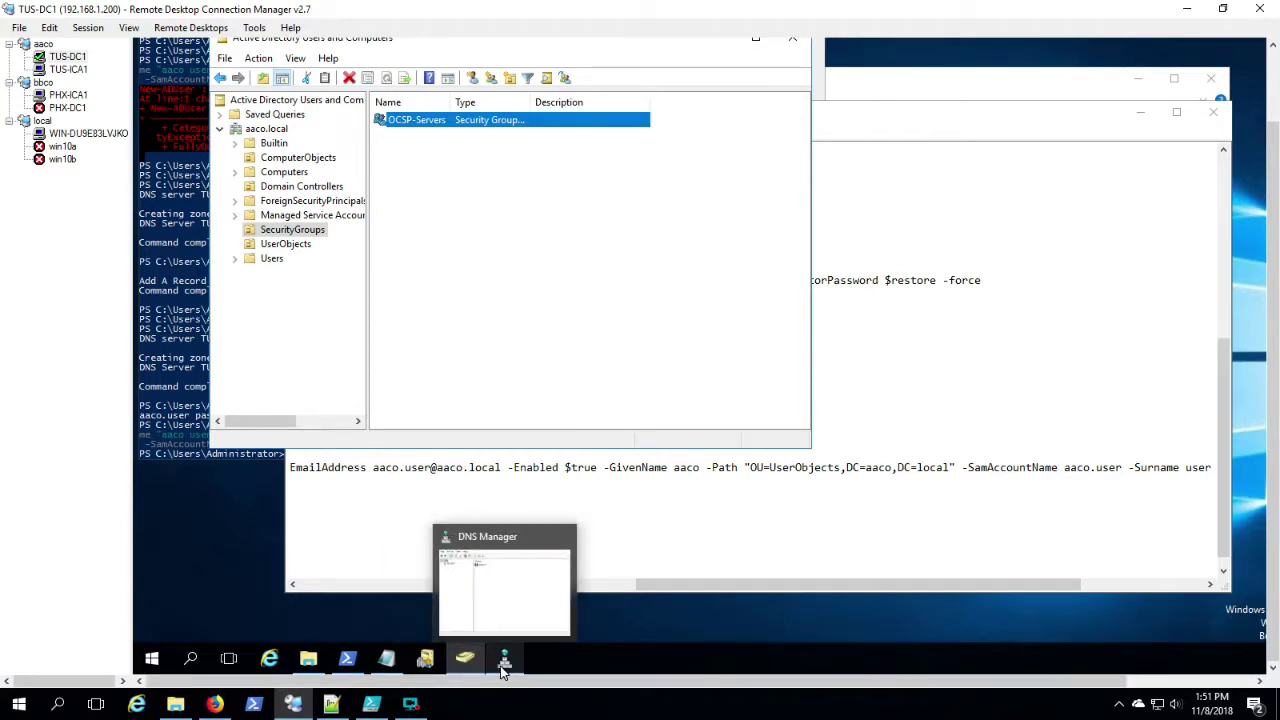
Step: Review the aaco.local and aaco.com zone records in TUS-DC1's DNS Manager, then connect to PHX-DC1
click(503, 668)
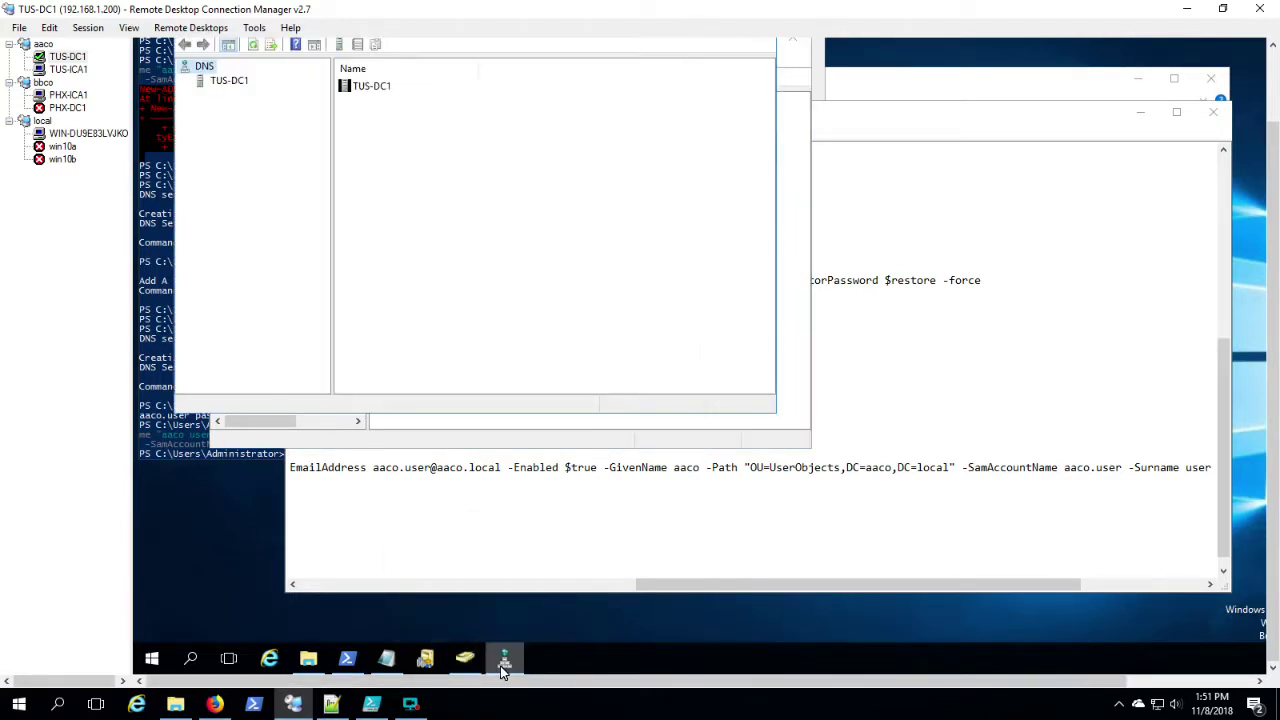
click(226, 91)
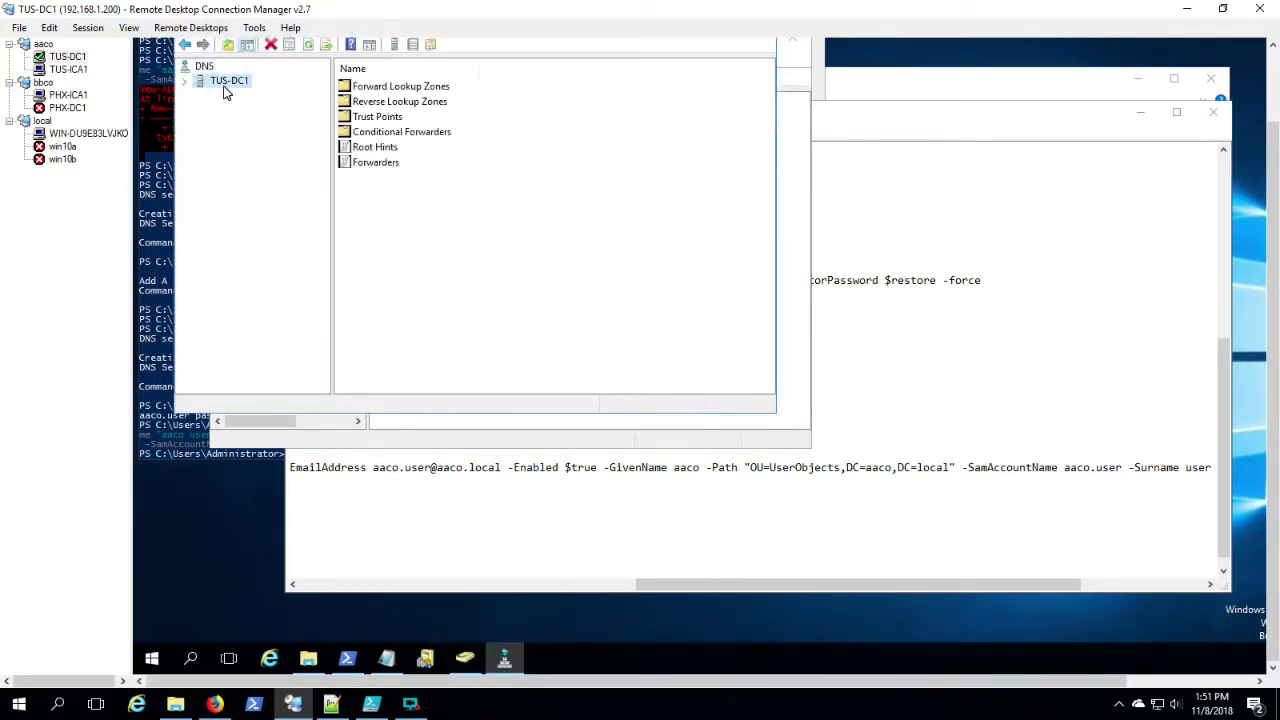
double_click(363, 88)
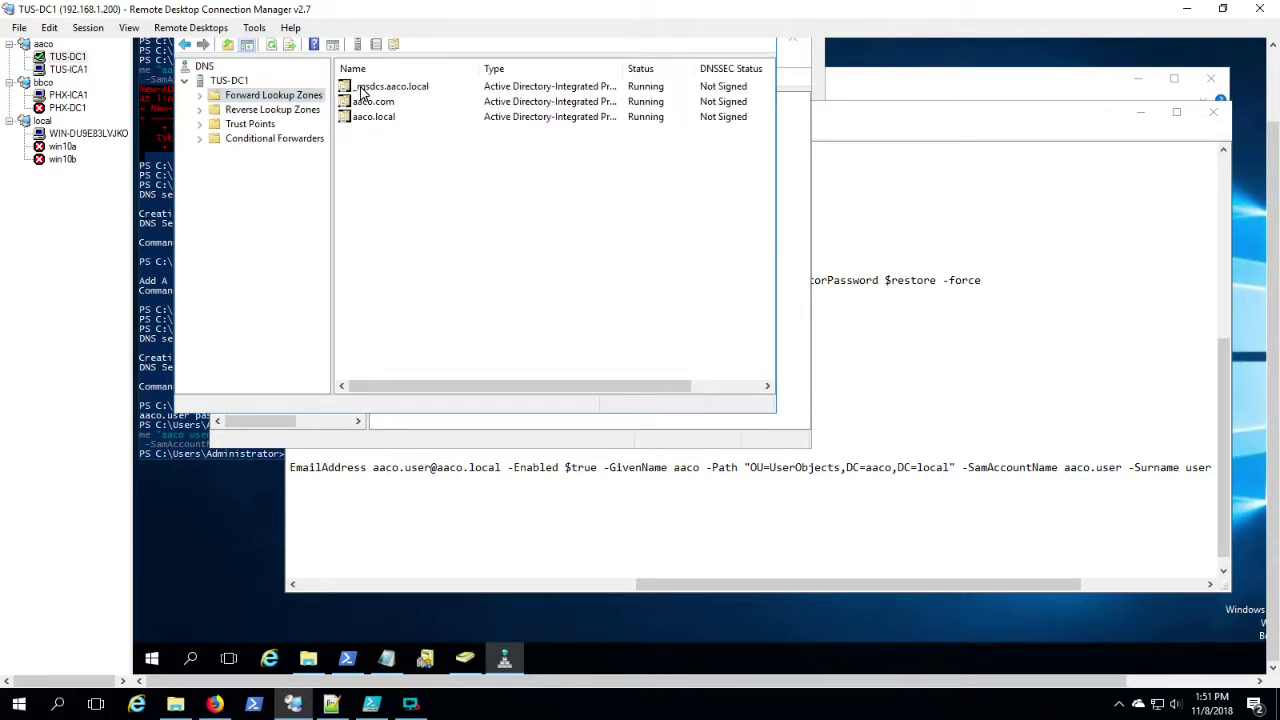
double_click(366, 117)
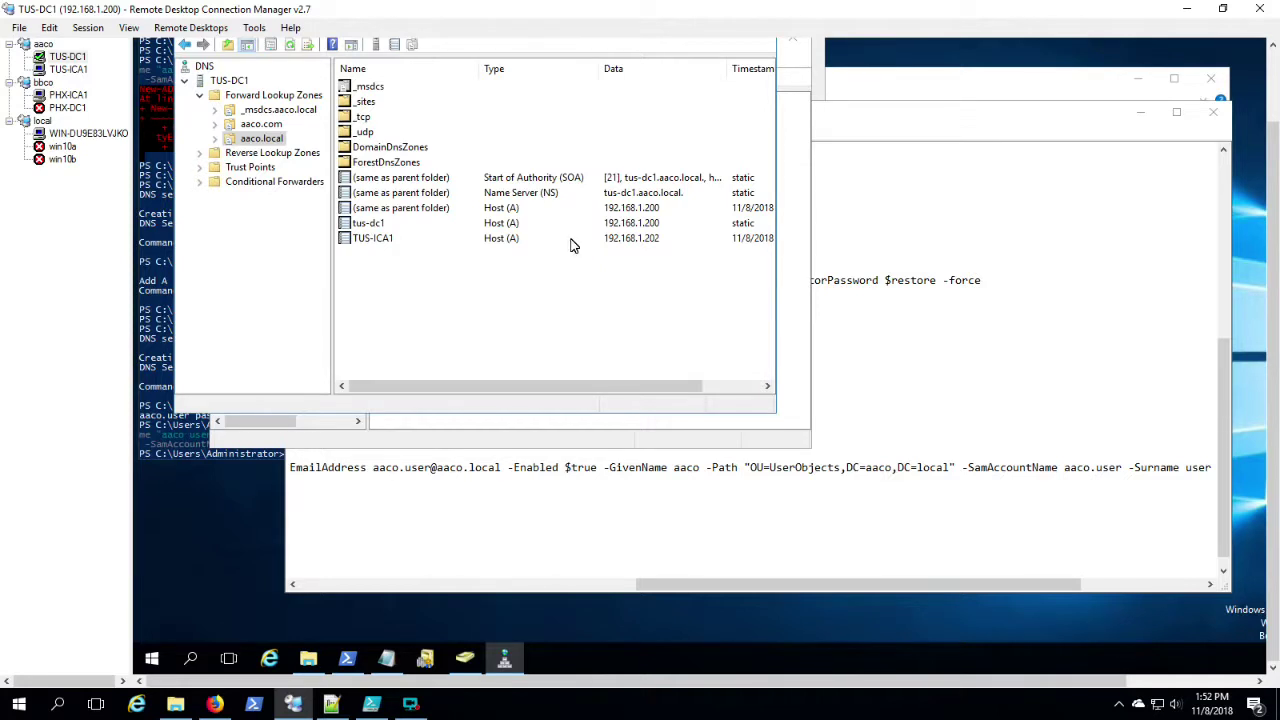
click(258, 124)
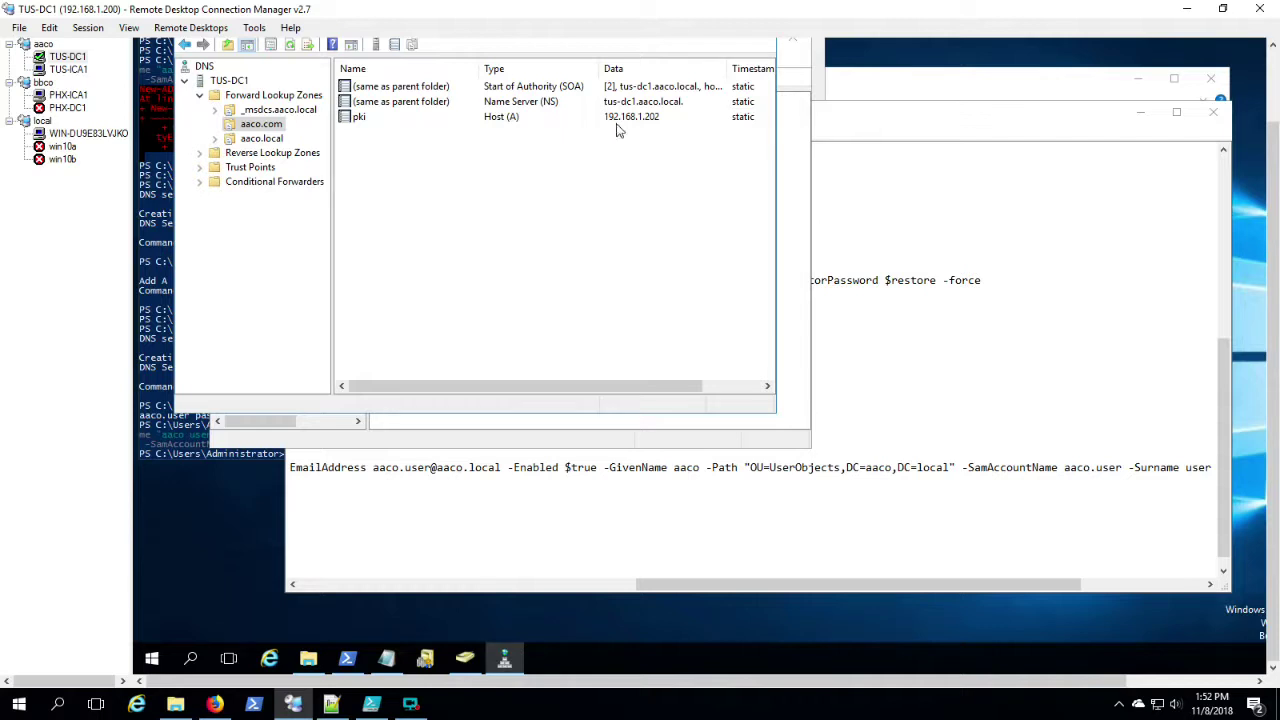
double_click(72, 109)
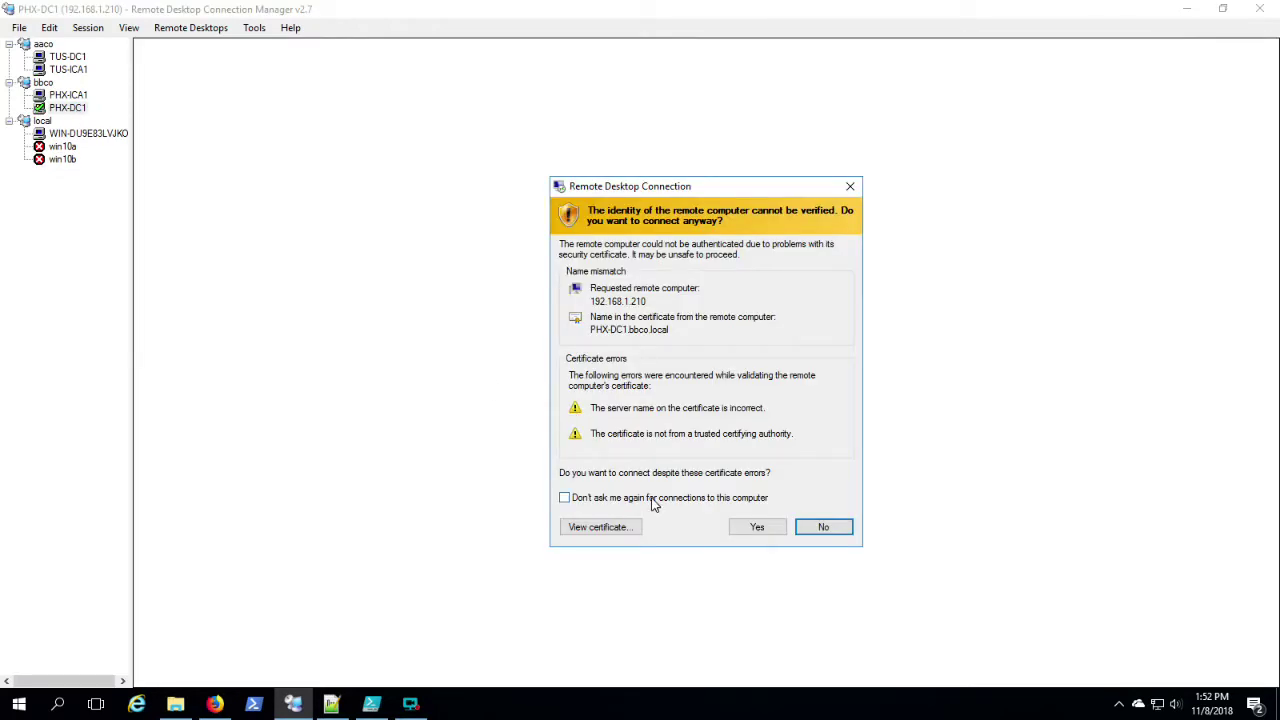
Step: Accept PHX-DC1's certificate warning, start PowerShell as administrator and open File Explorer
click(759, 529)
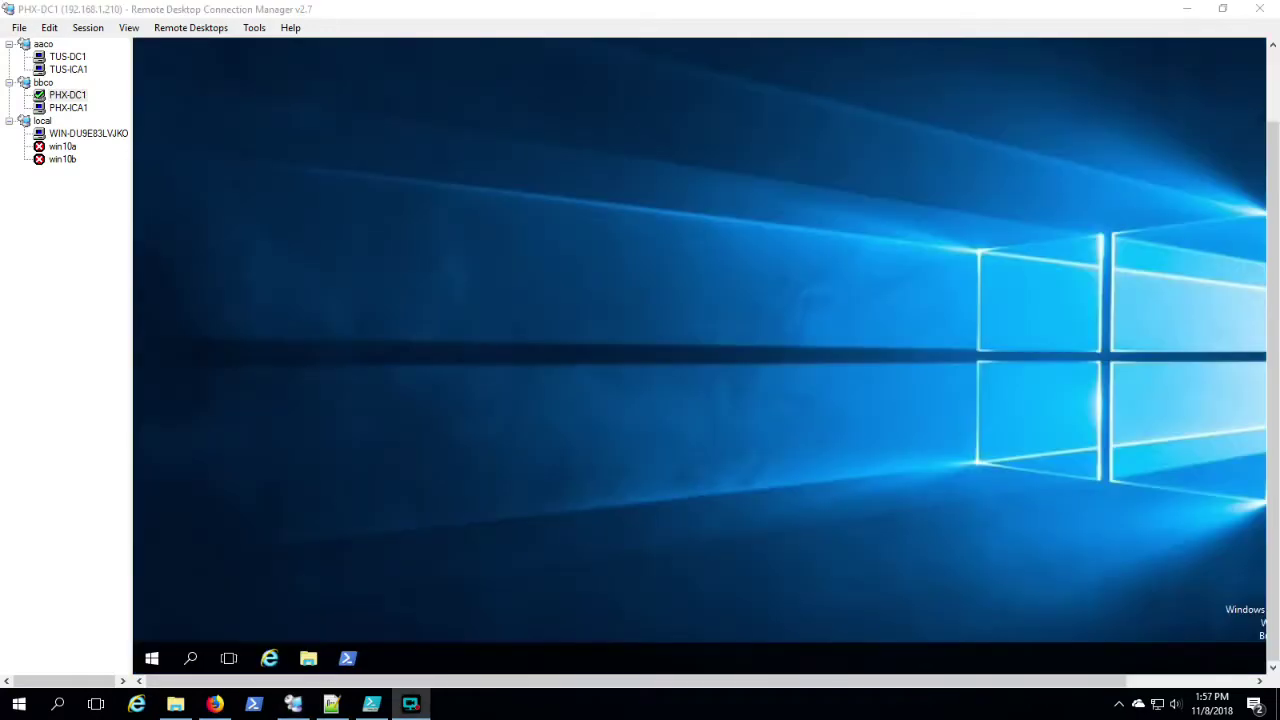
click(70, 95)
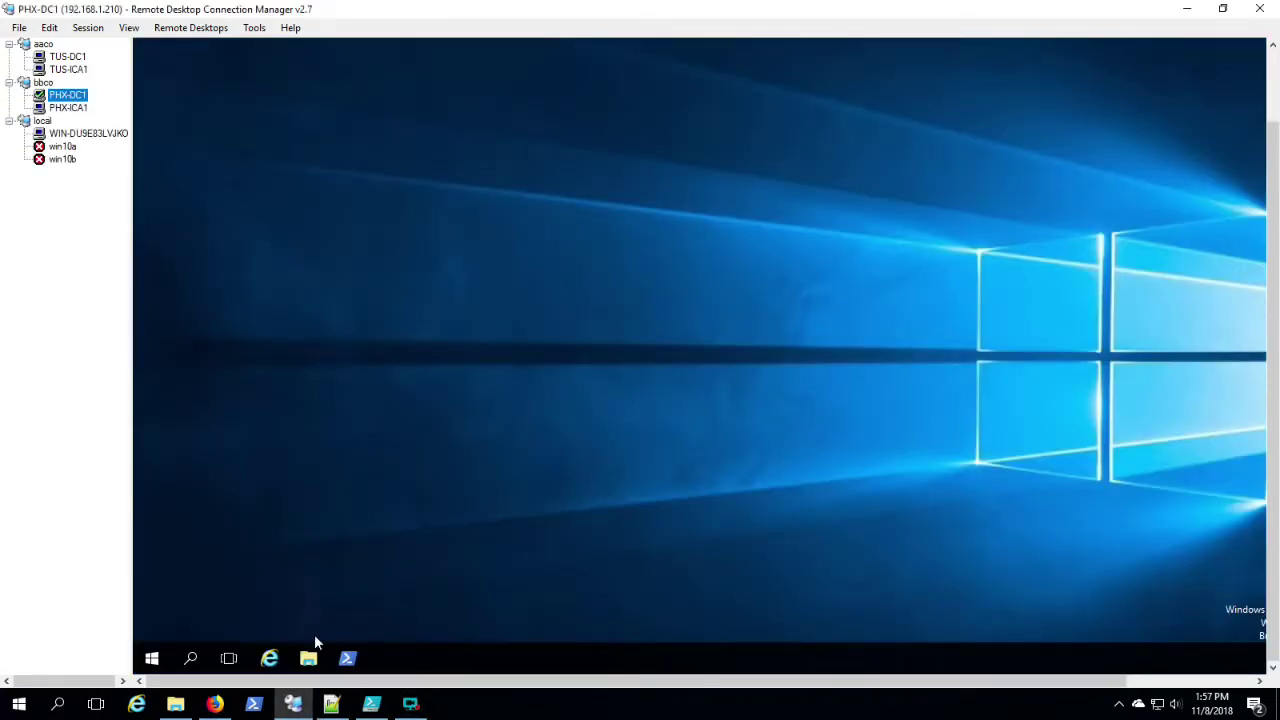
click(347, 660)
right_click(347, 660)
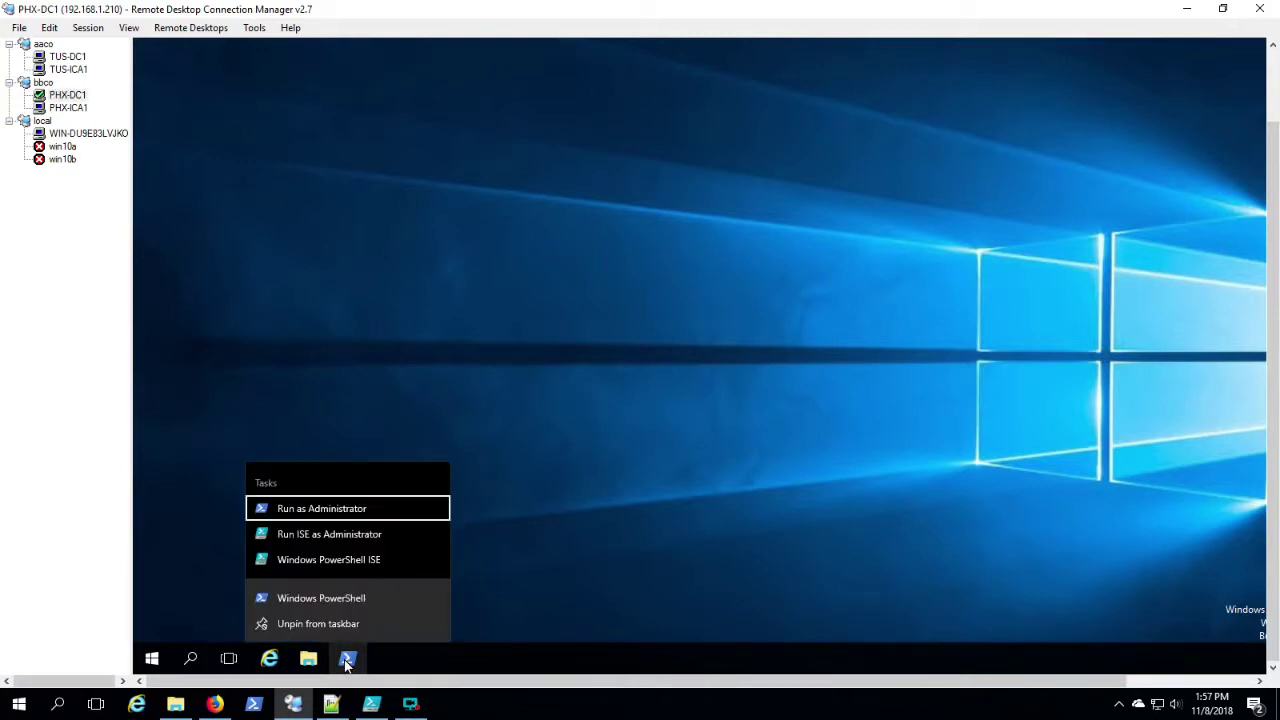
click(335, 511)
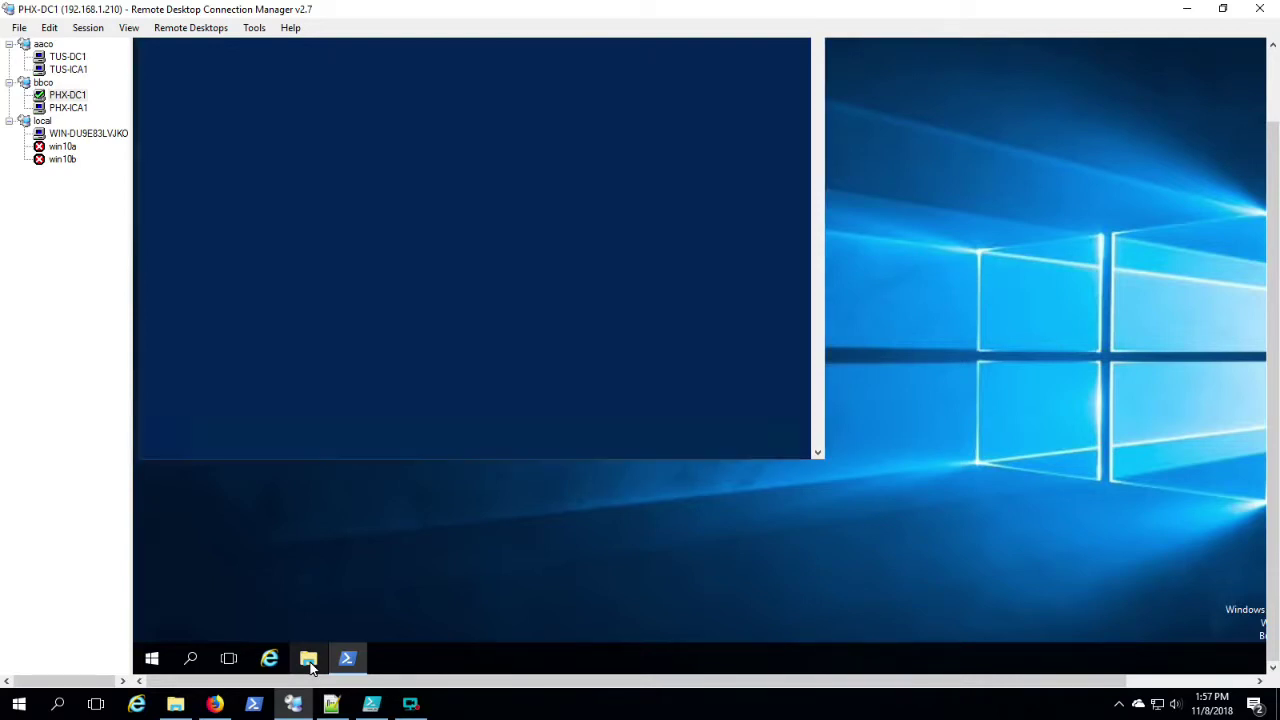
right_click(308, 660)
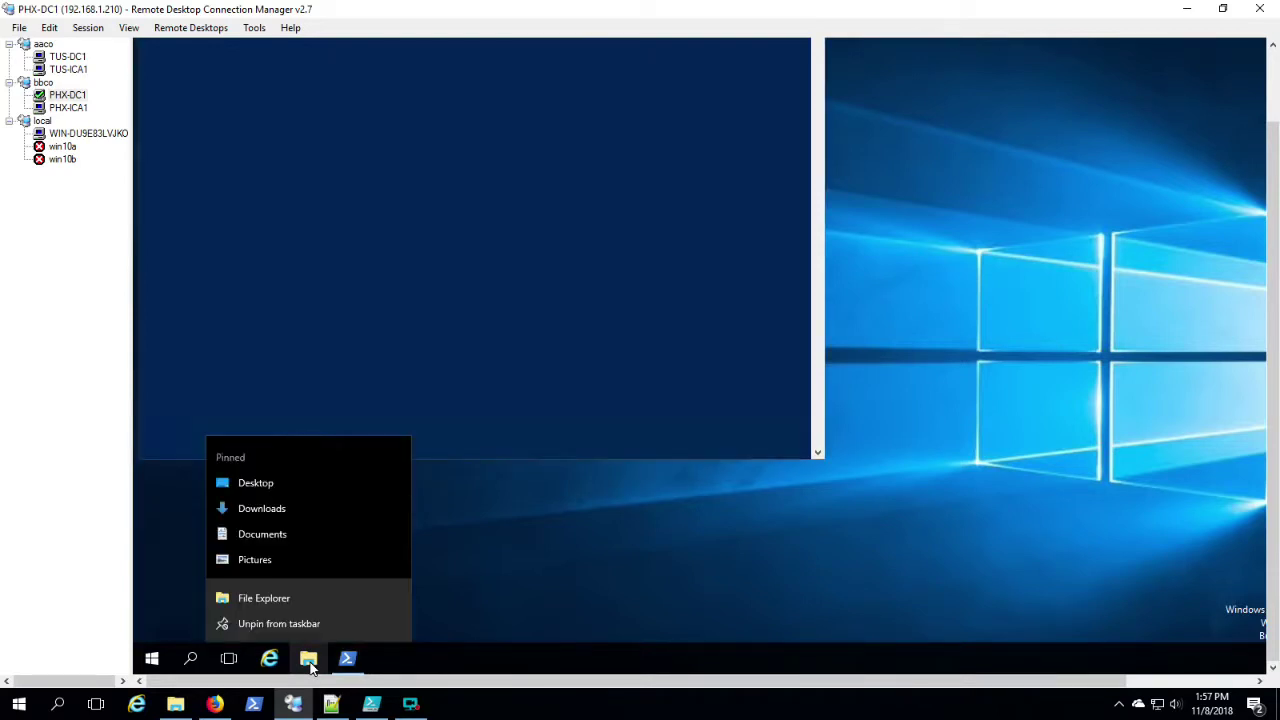
click(306, 598)
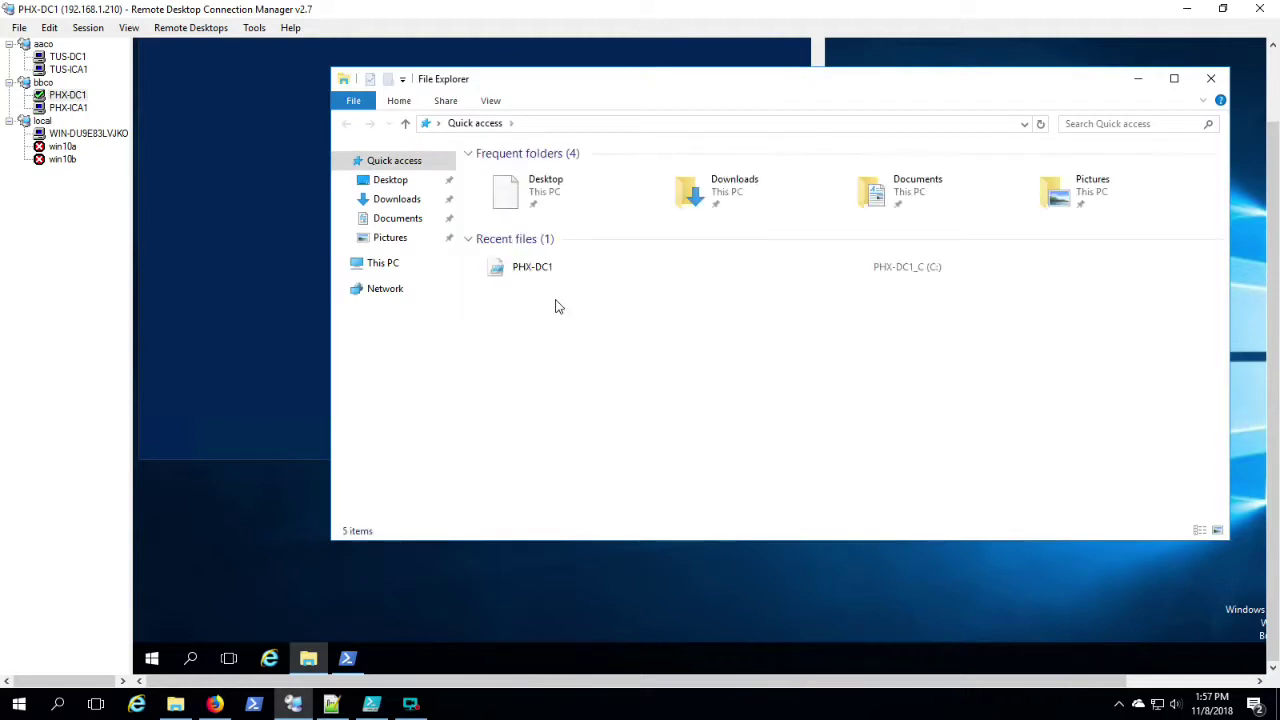
Step: Open the PHX-DC1 notes file in Notepad and review the BBCO forest, OU and group commands
double_click(896, 268)
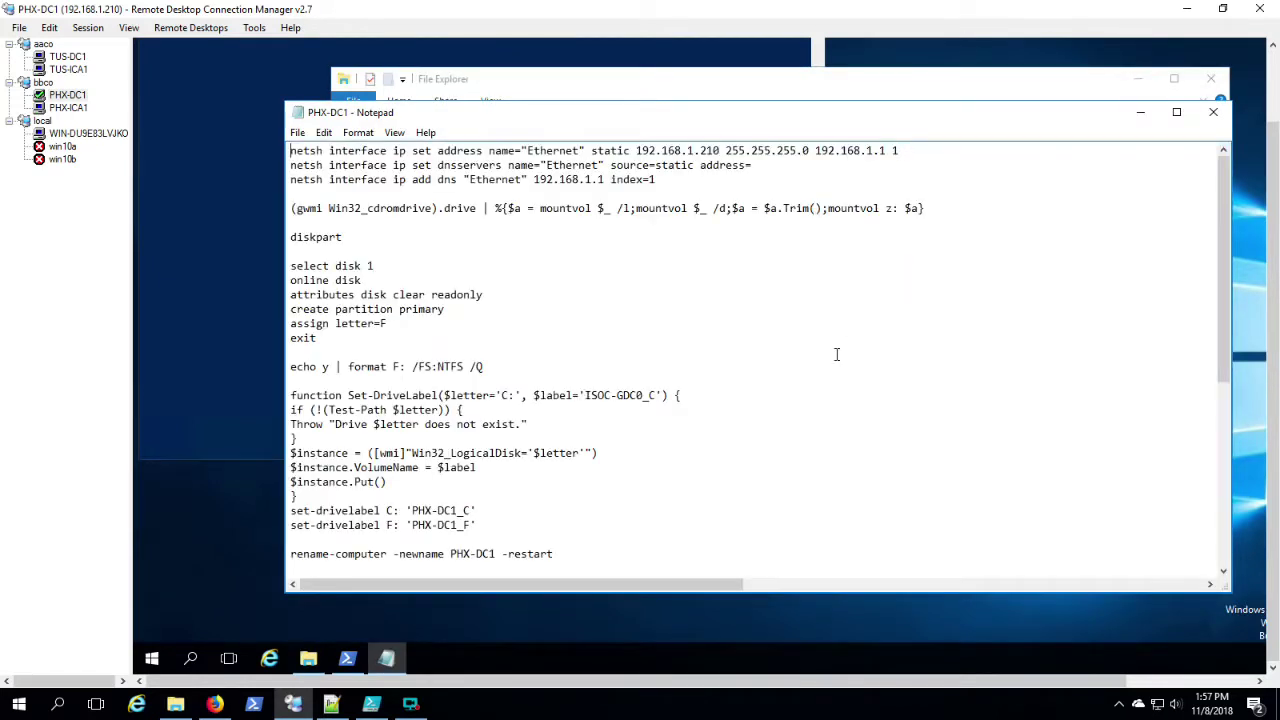
scroll(837, 354, down, 8)
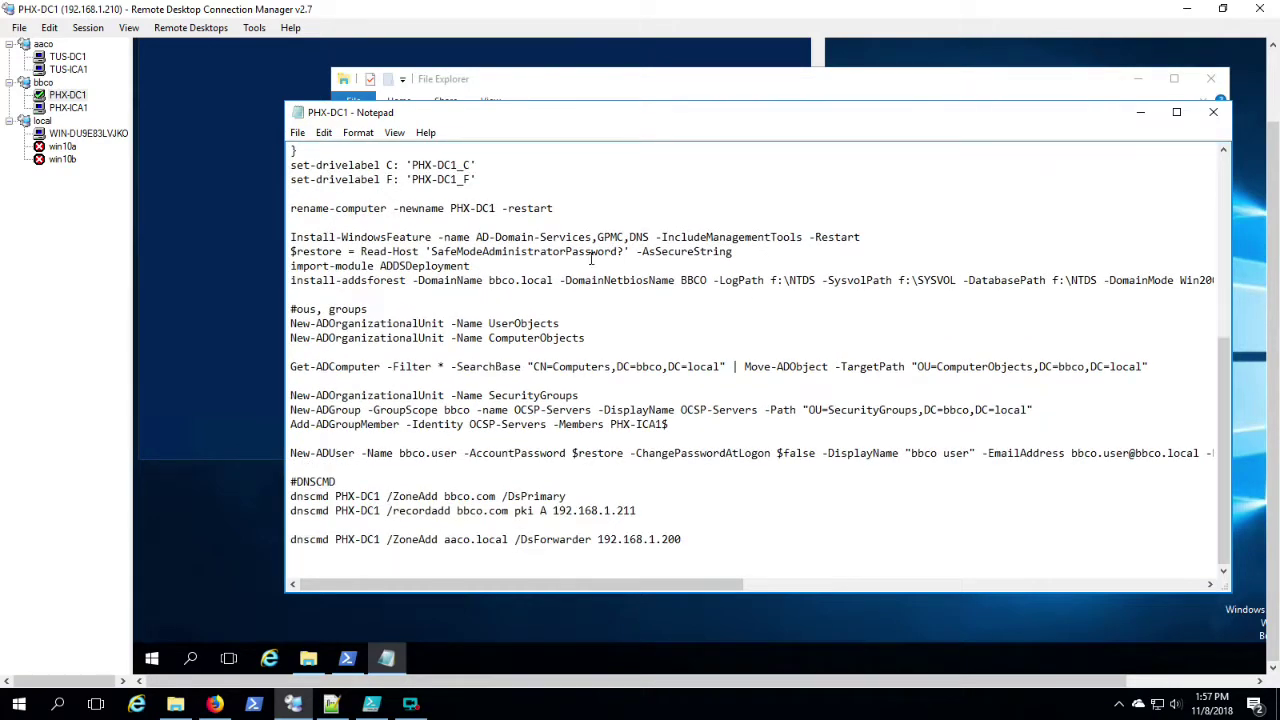
double_click(692, 281)
drag(690, 593, 505, 593)
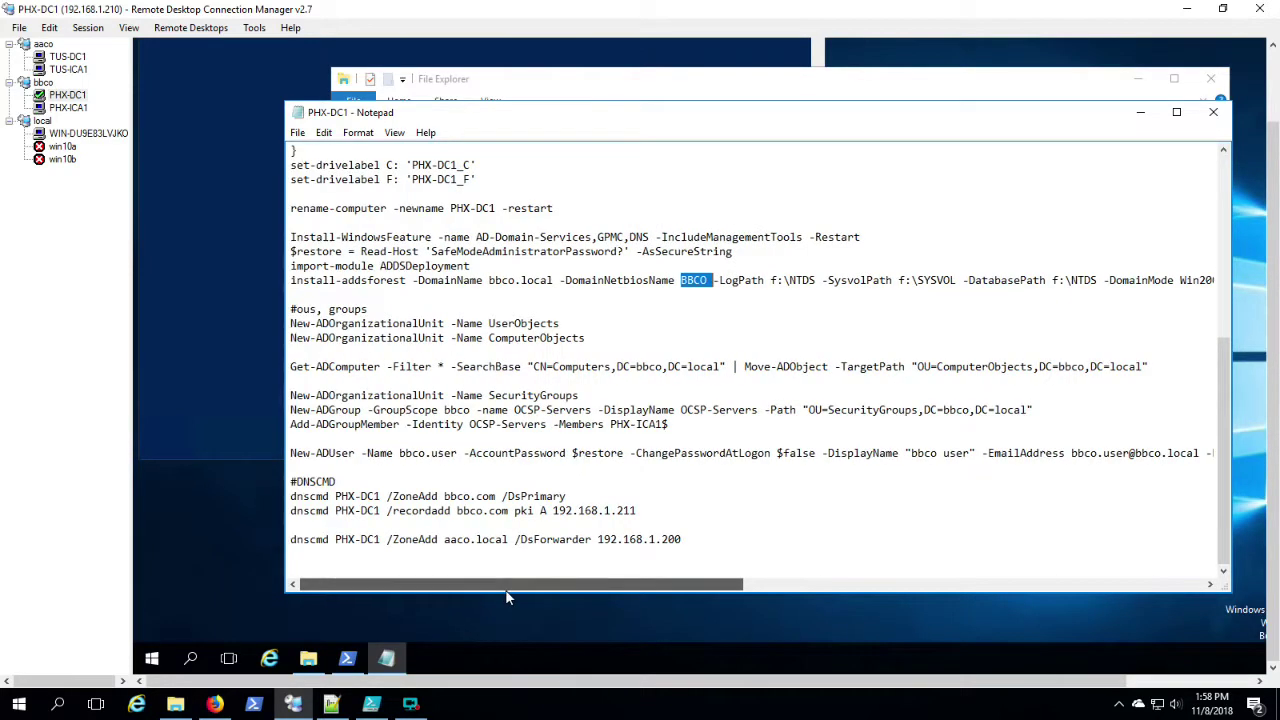
double_click(292, 309)
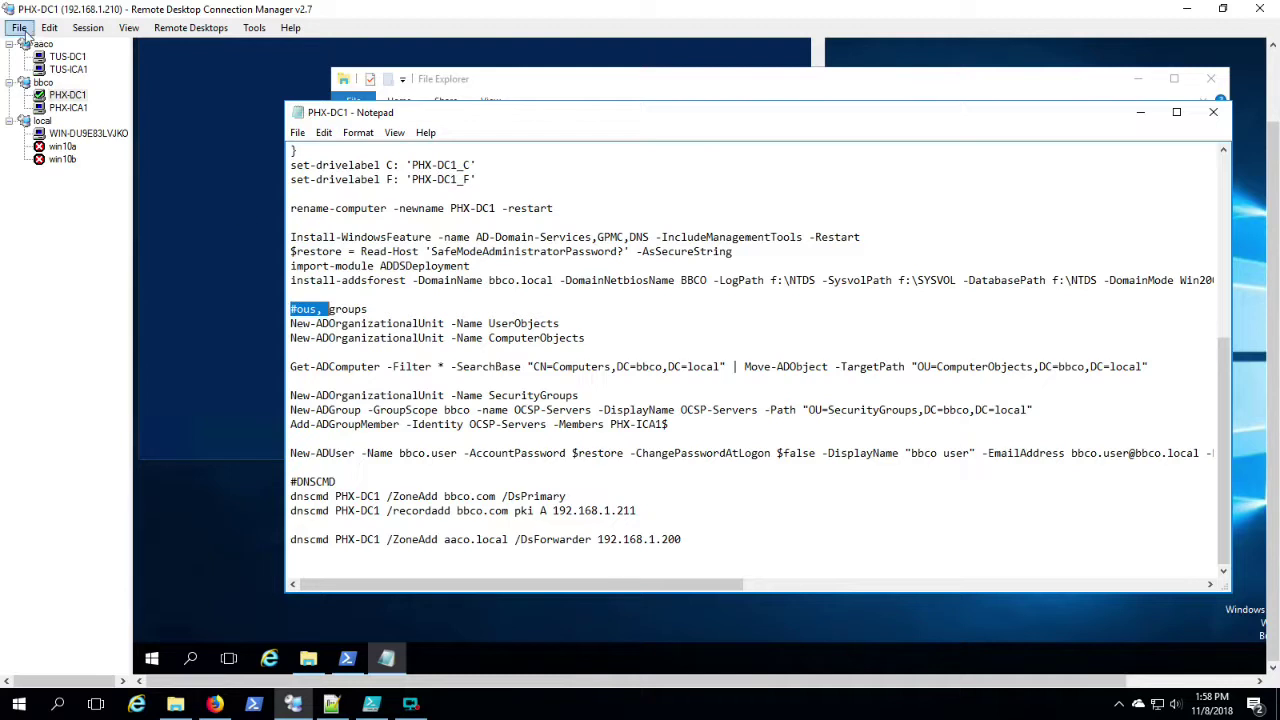
Step: On PHX-ICA1, run the add-computer command with the bbco\administrator password to join bbco.local
click(68, 107)
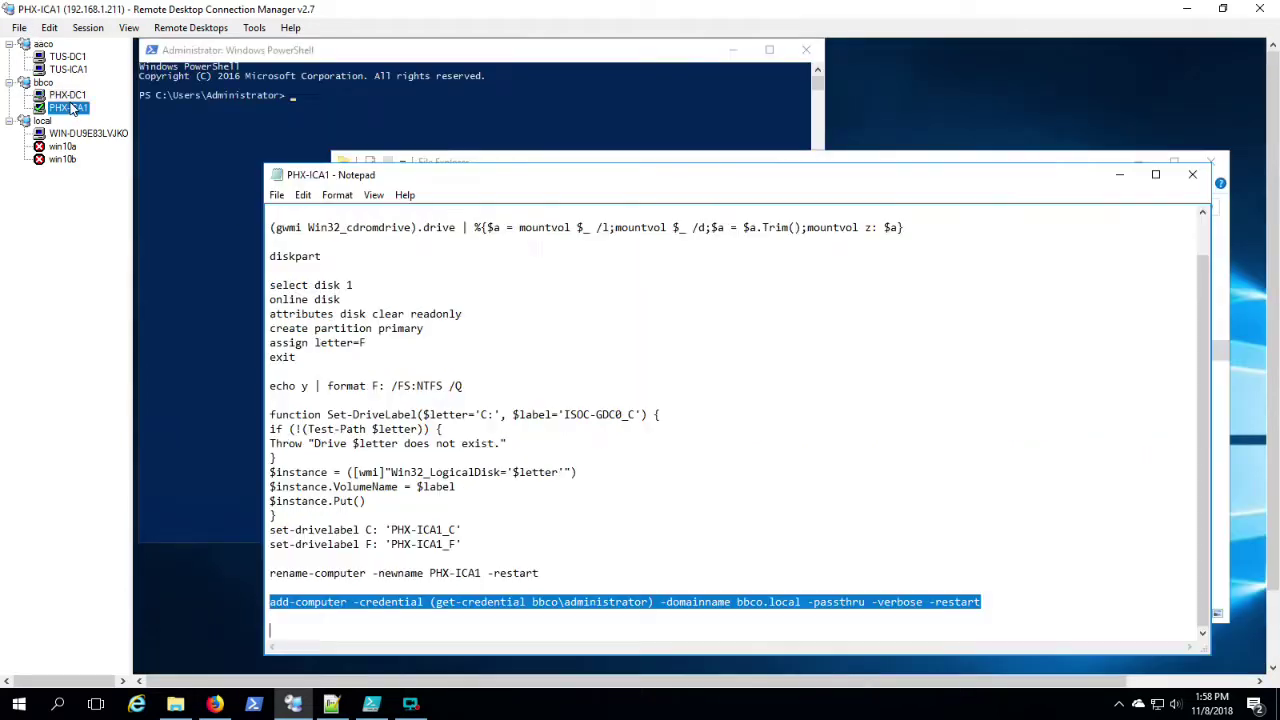
right_click(597, 605)
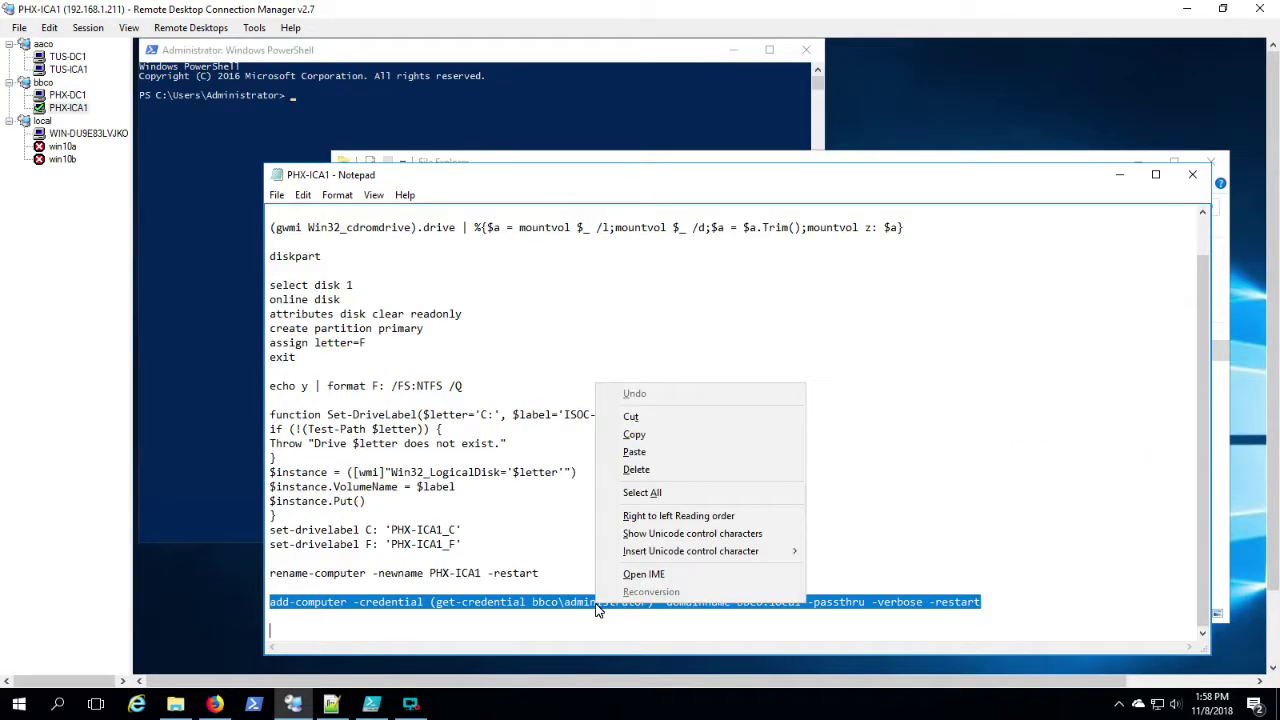
click(640, 435)
click(444, 66)
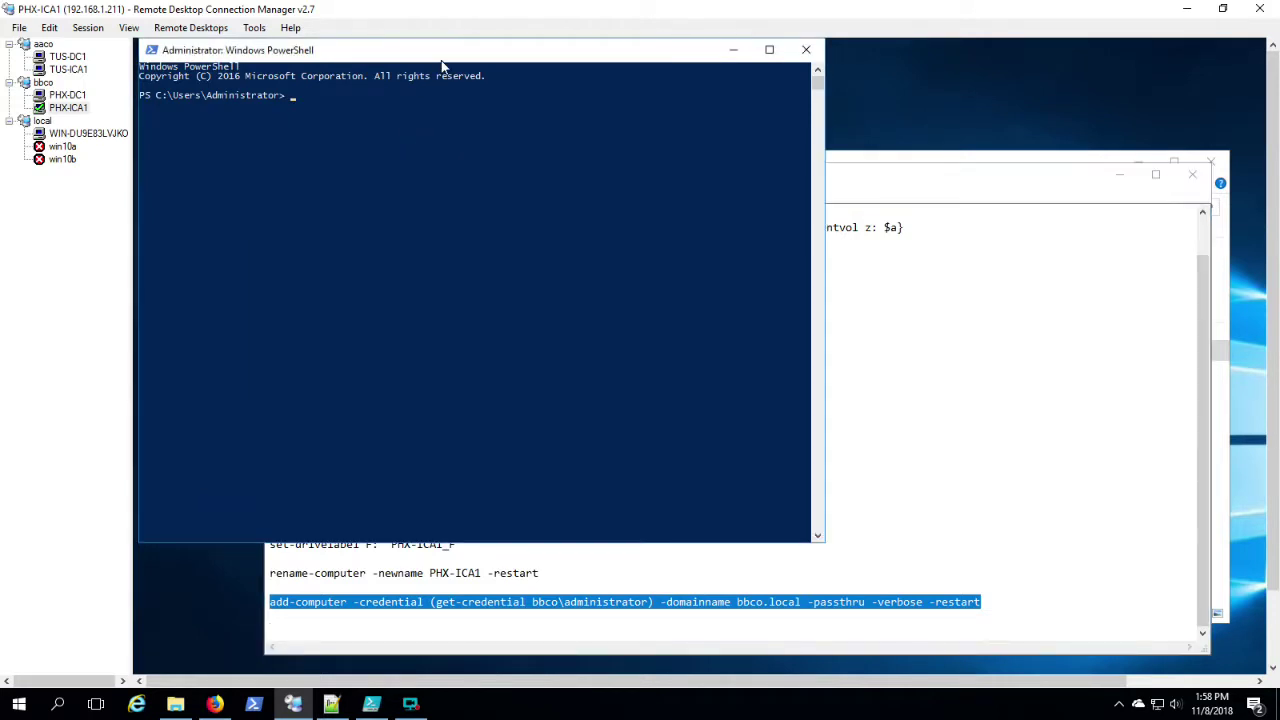
right_click(441, 143)
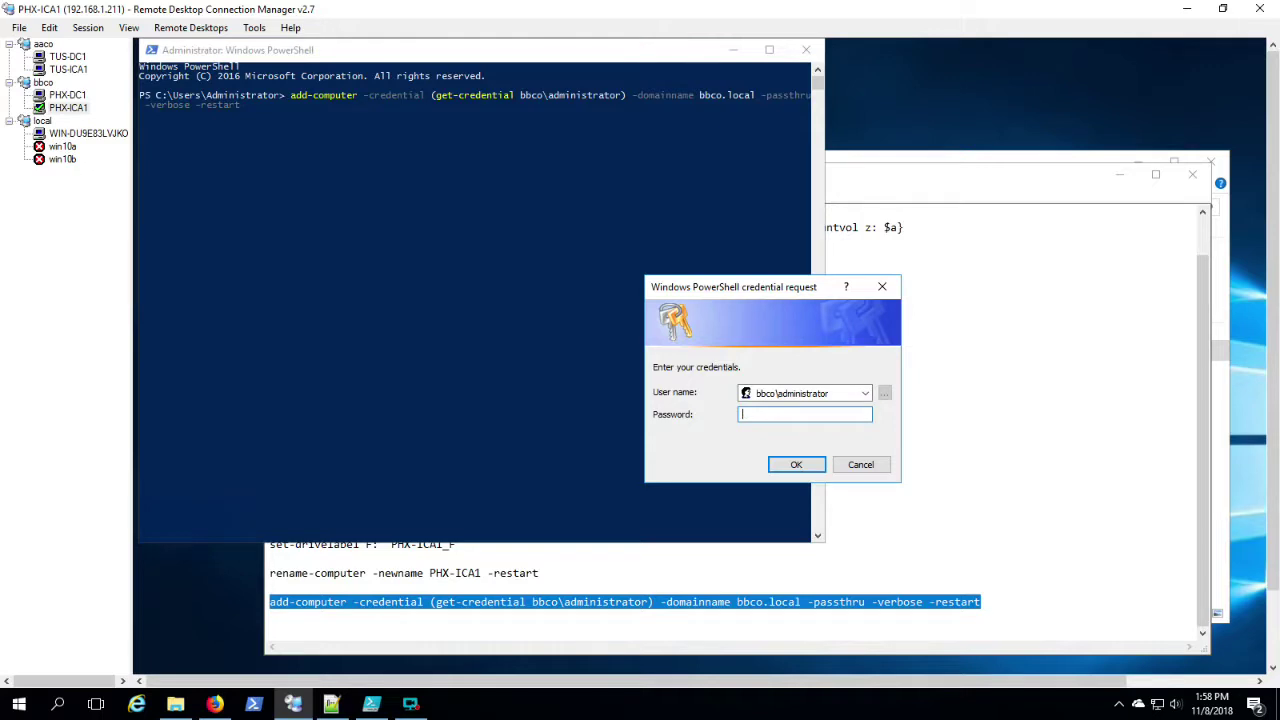
text(**********)
key(Return)
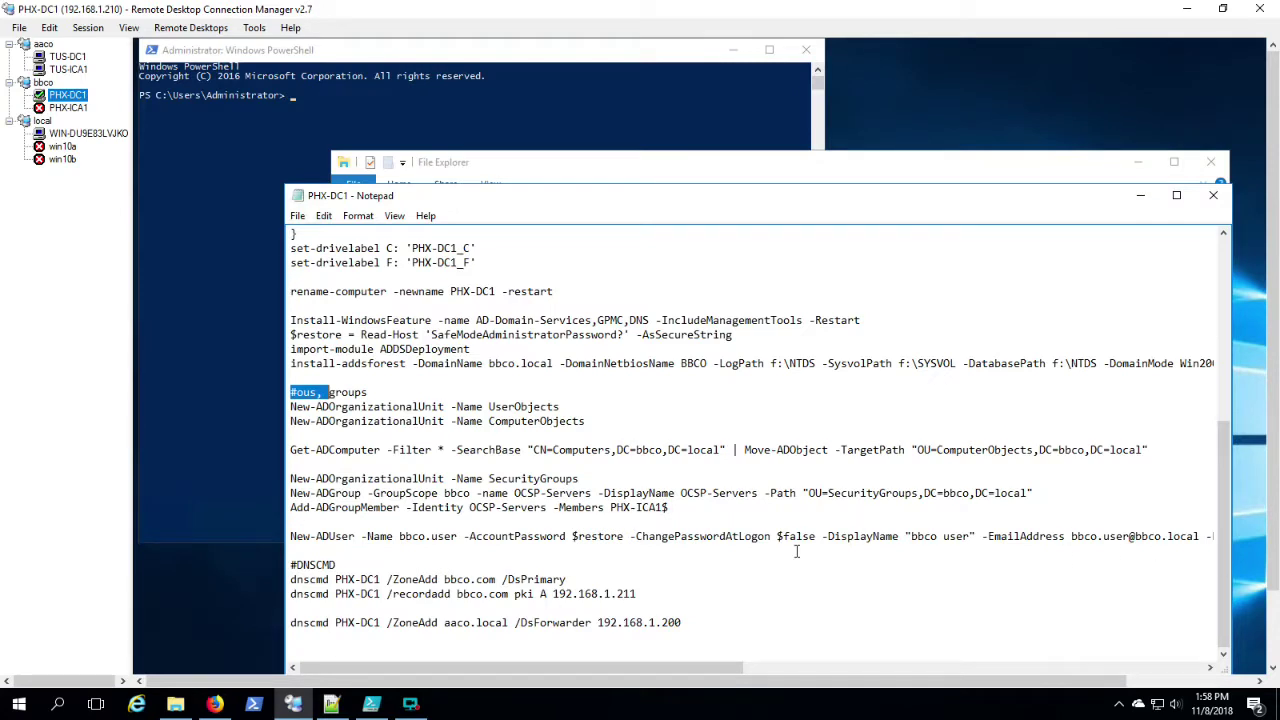
Step: Paste the $restore password prompt line above New-ADUser in the PHX-DC1 notes
click(364, 527)
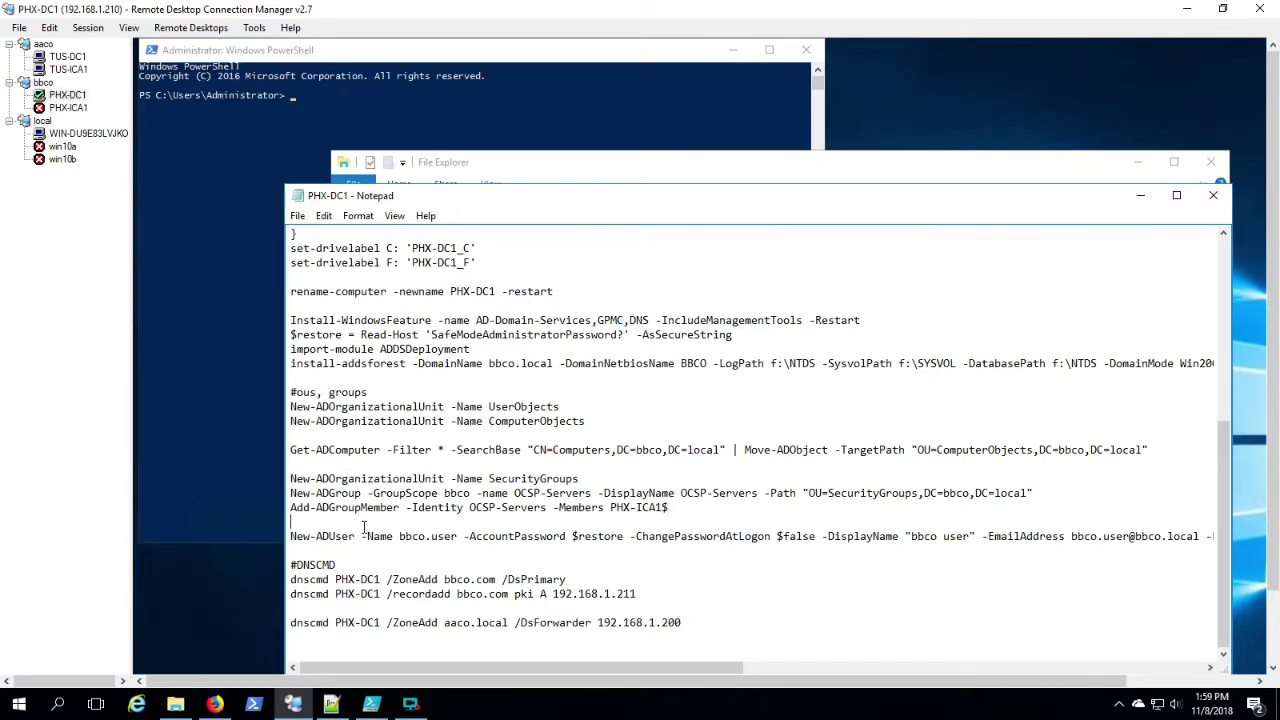
key(Return)
key(ctrl+v)
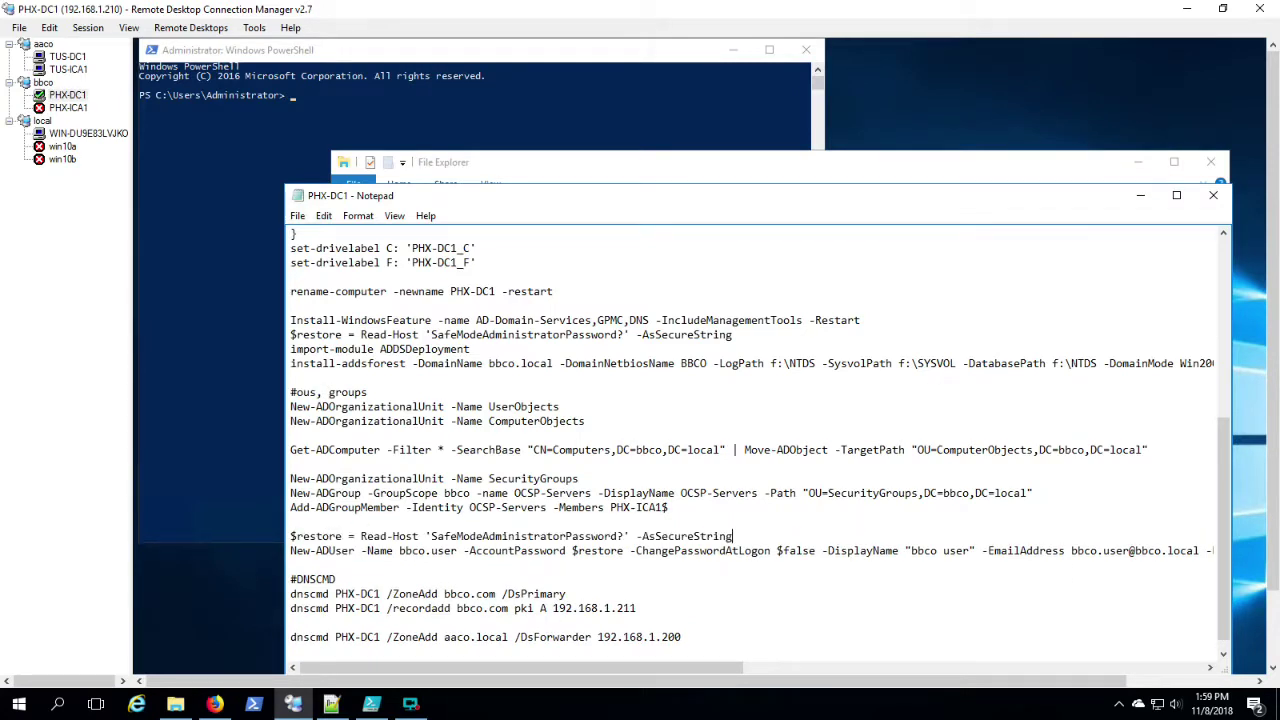
Step: Open Active Directory Users and Computers and confirm PHX-ICA1 is in bbco.local's Computers
click(1274, 641)
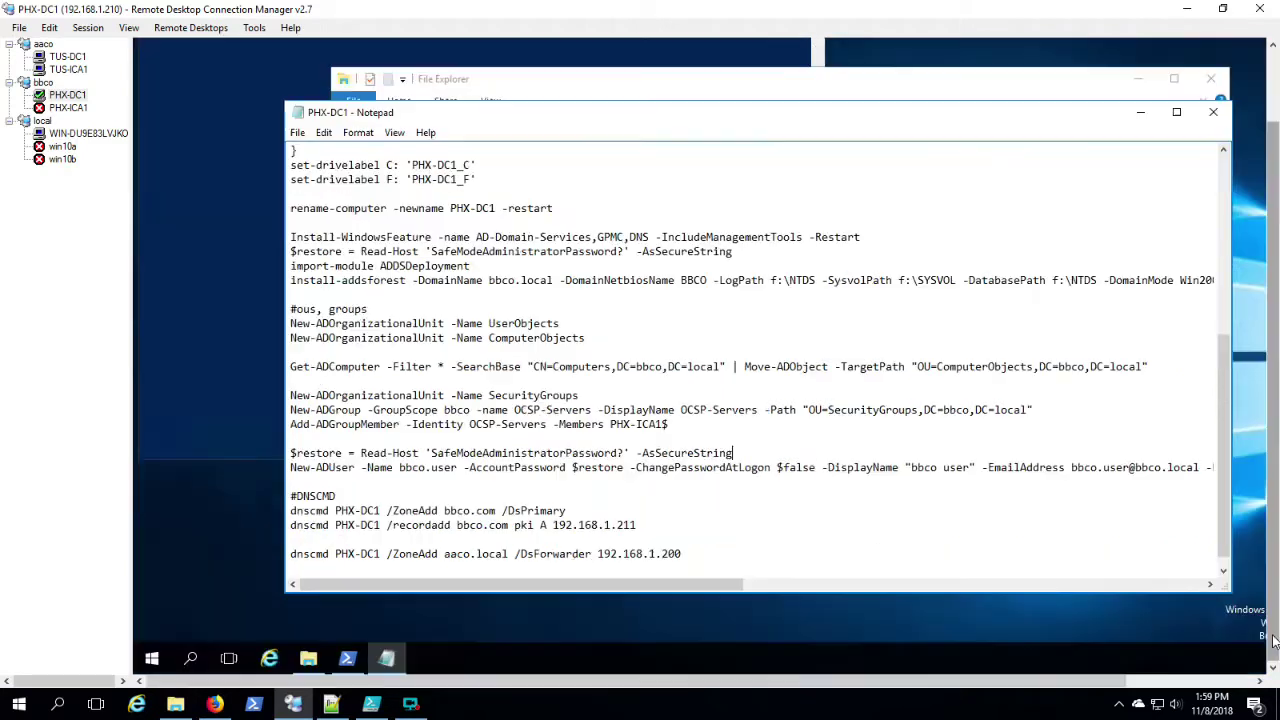
click(154, 666)
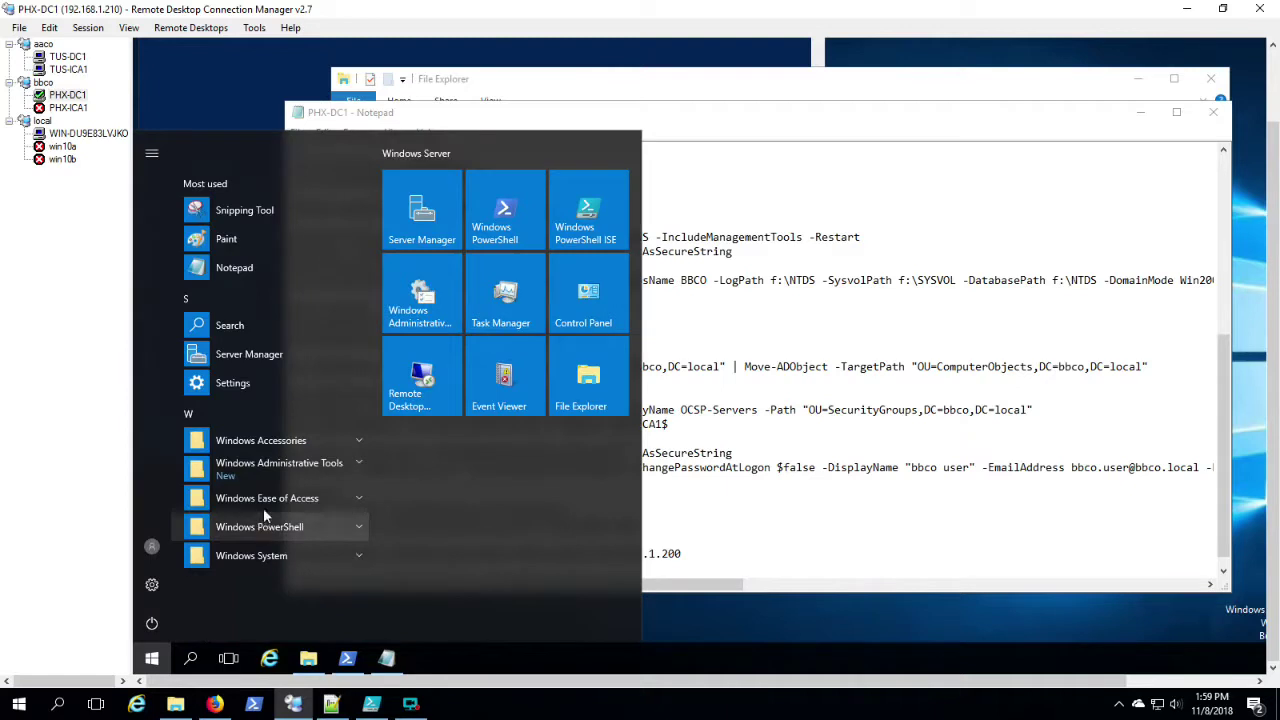
click(264, 468)
click(260, 580)
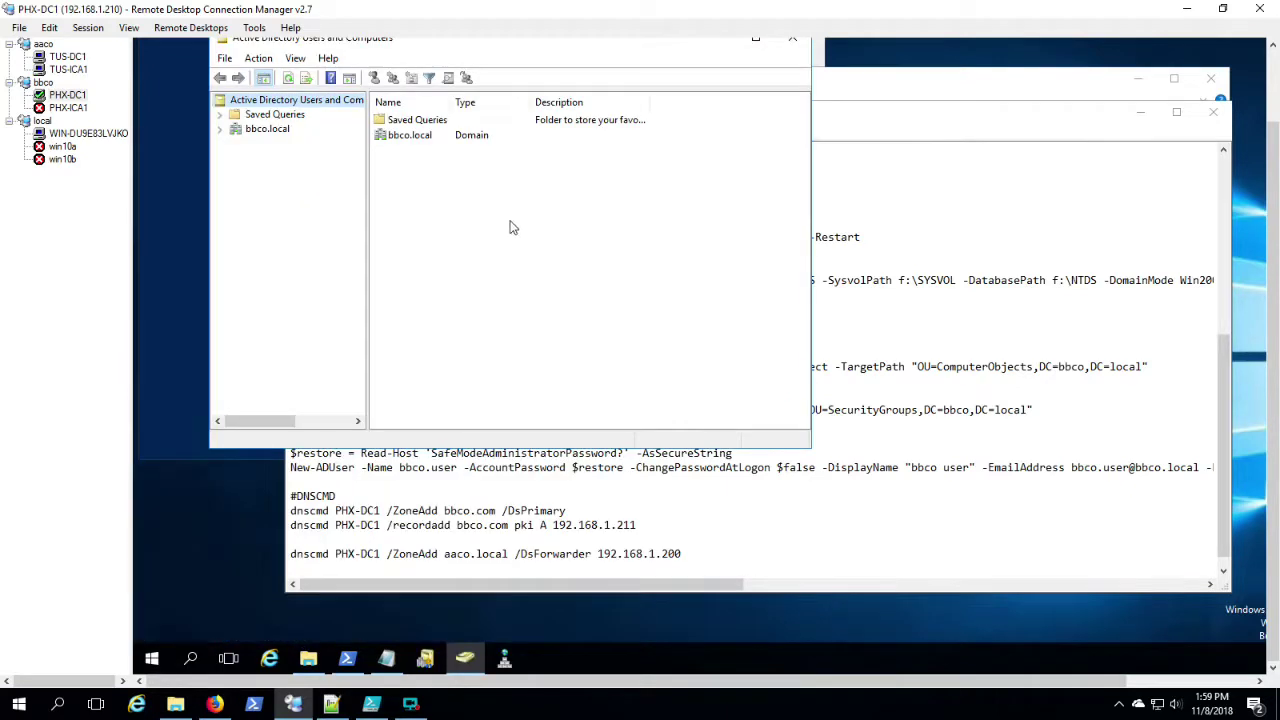
double_click(240, 131)
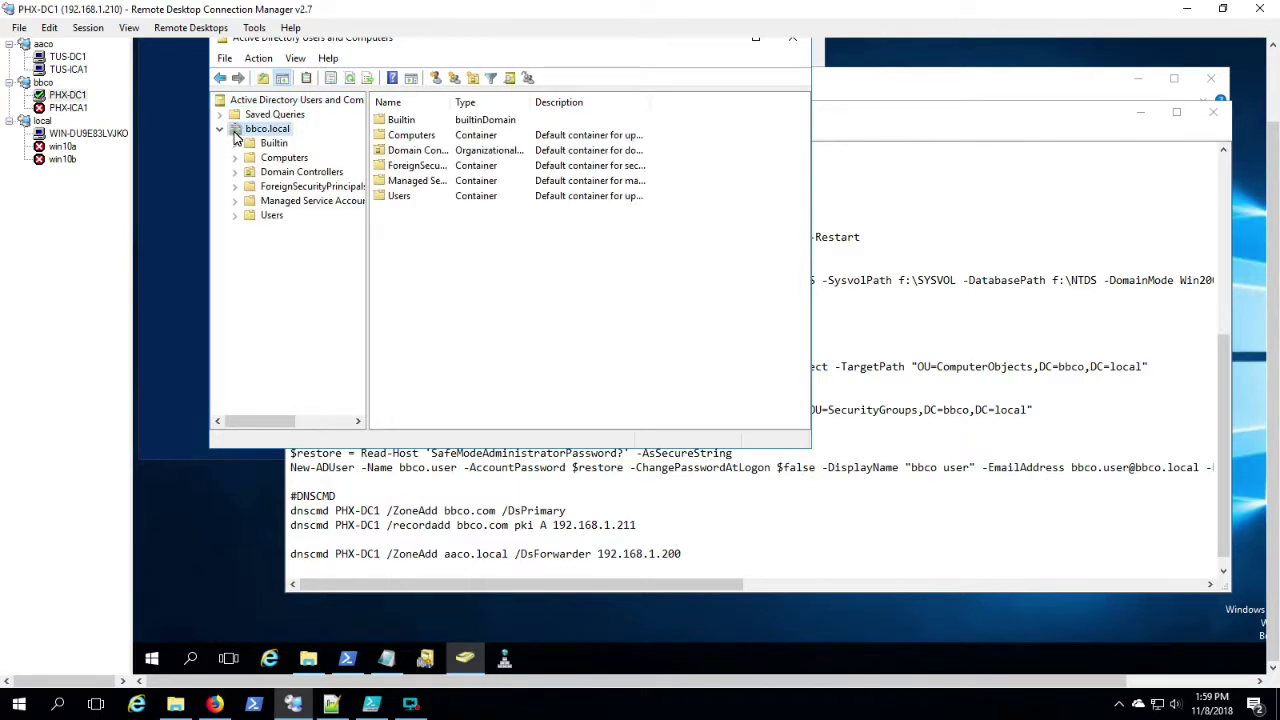
click(270, 160)
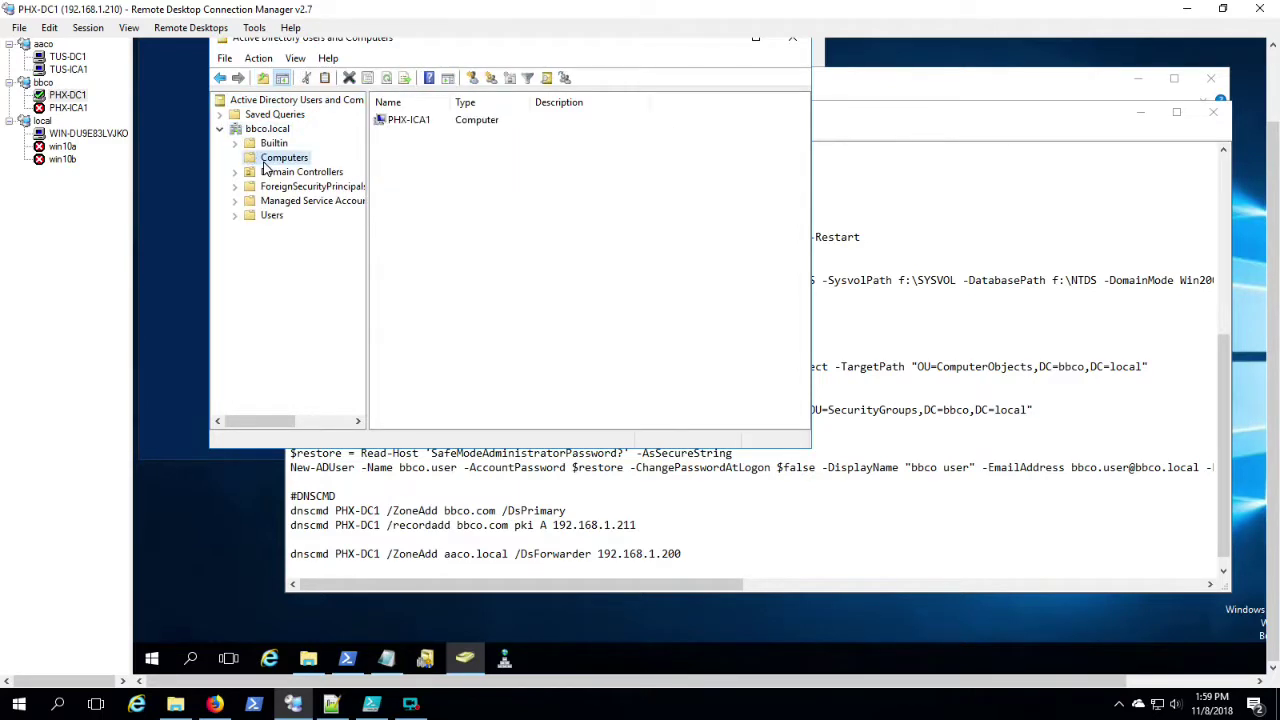
click(405, 122)
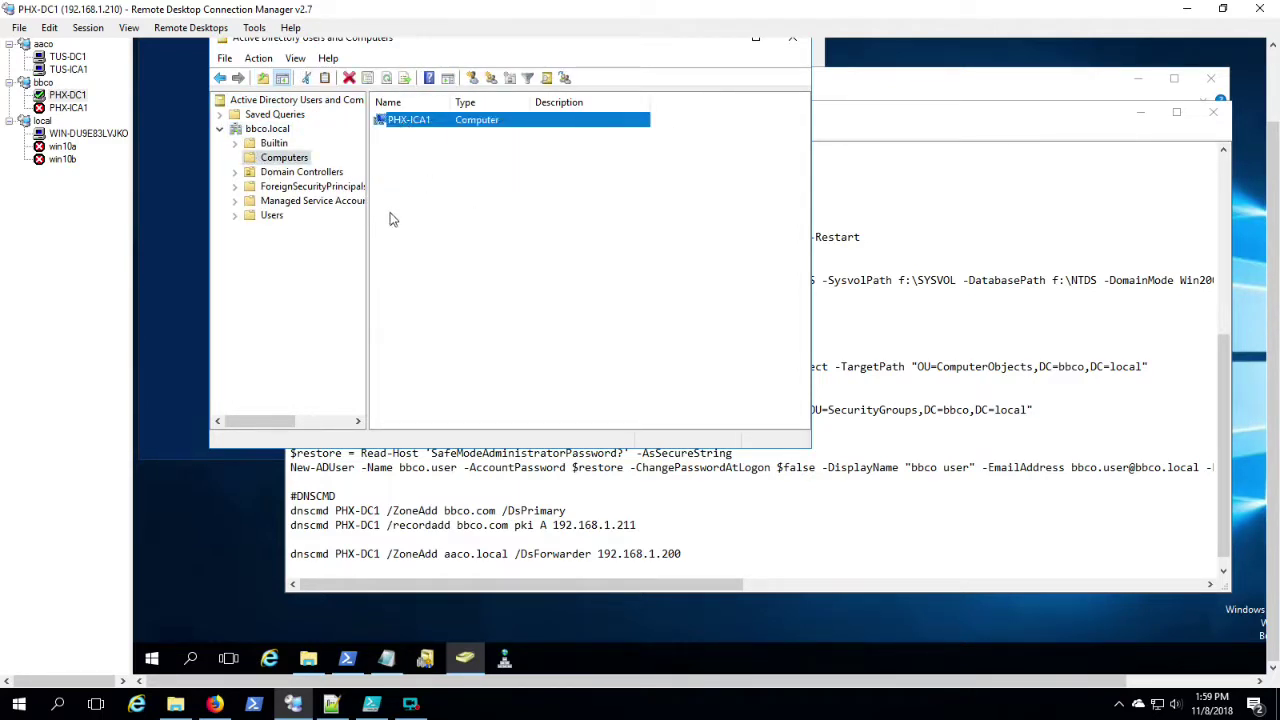
click(717, 513)
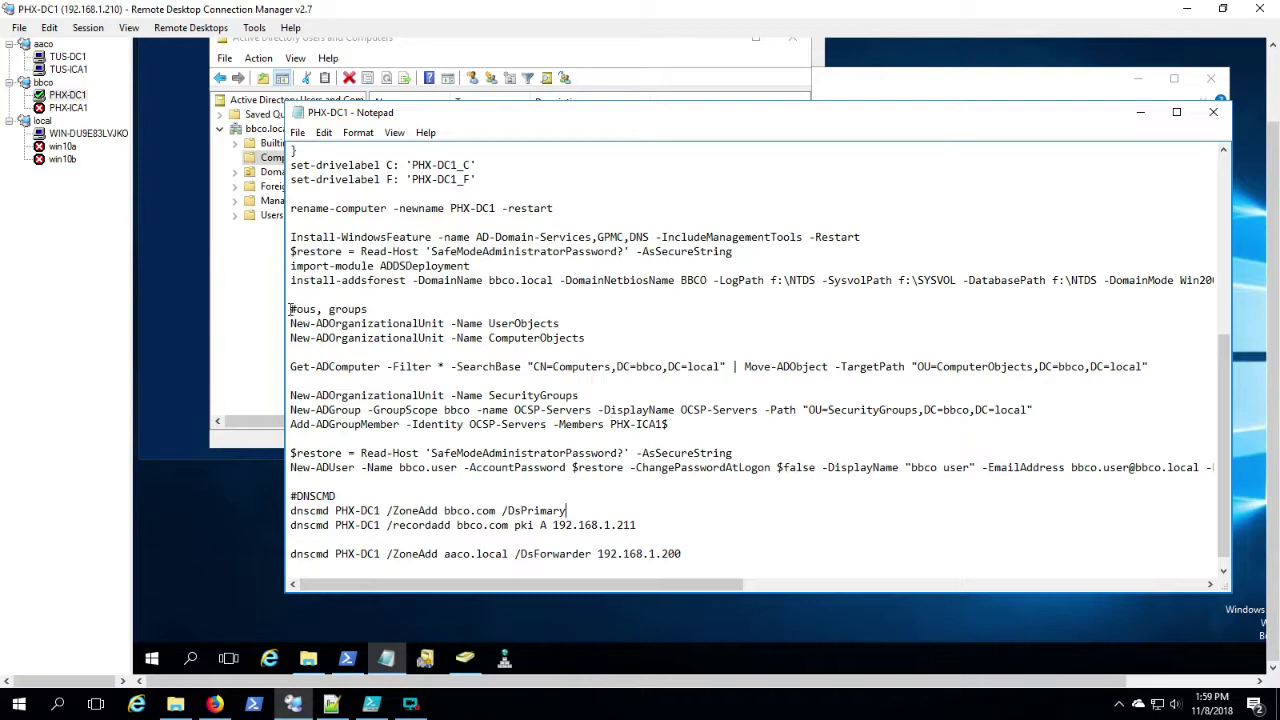
Step: Copy the script from the #ous, groups section to the end and paste it into PHX-DC1's PowerShell
drag(291, 312, 291, 570)
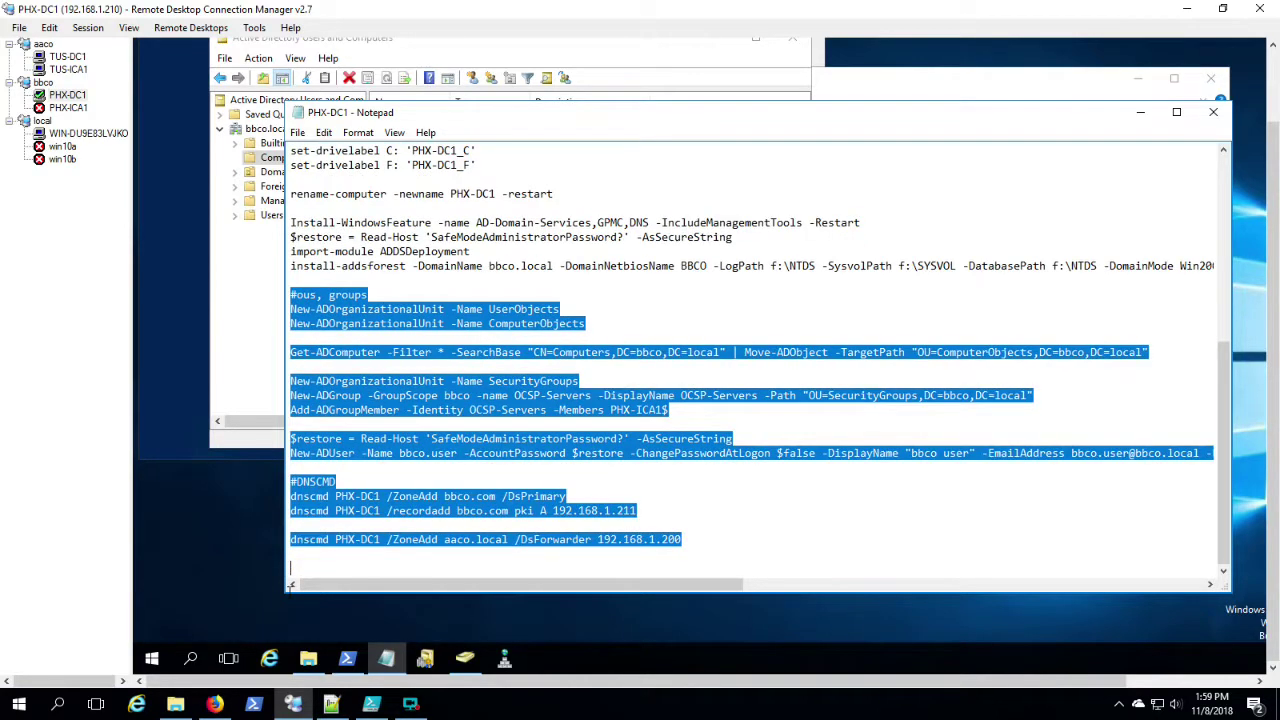
right_click(432, 385)
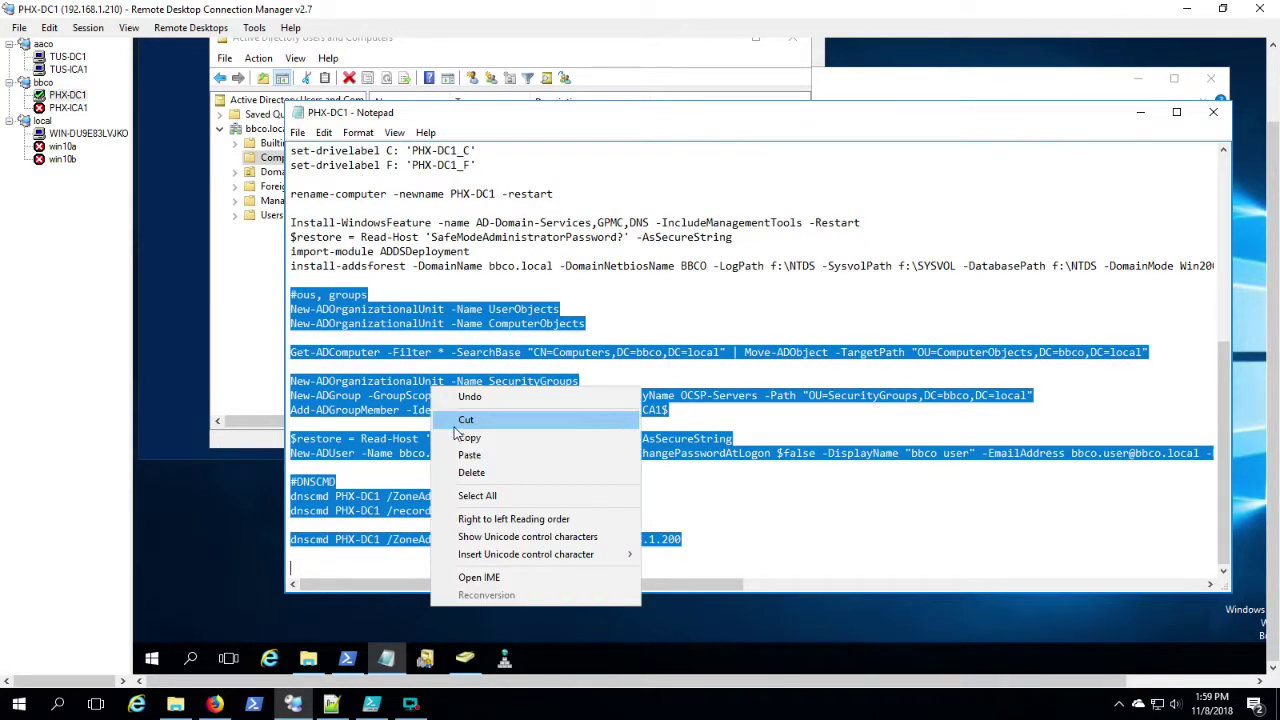
click(464, 437)
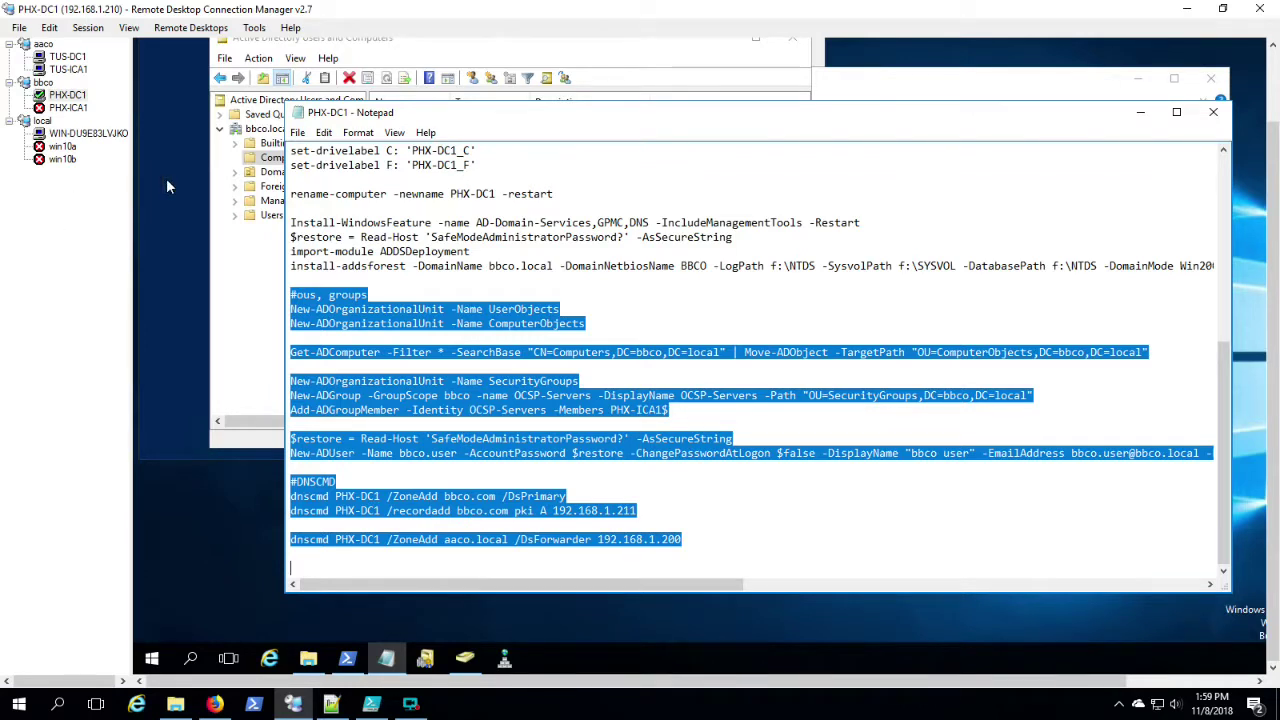
click(167, 183)
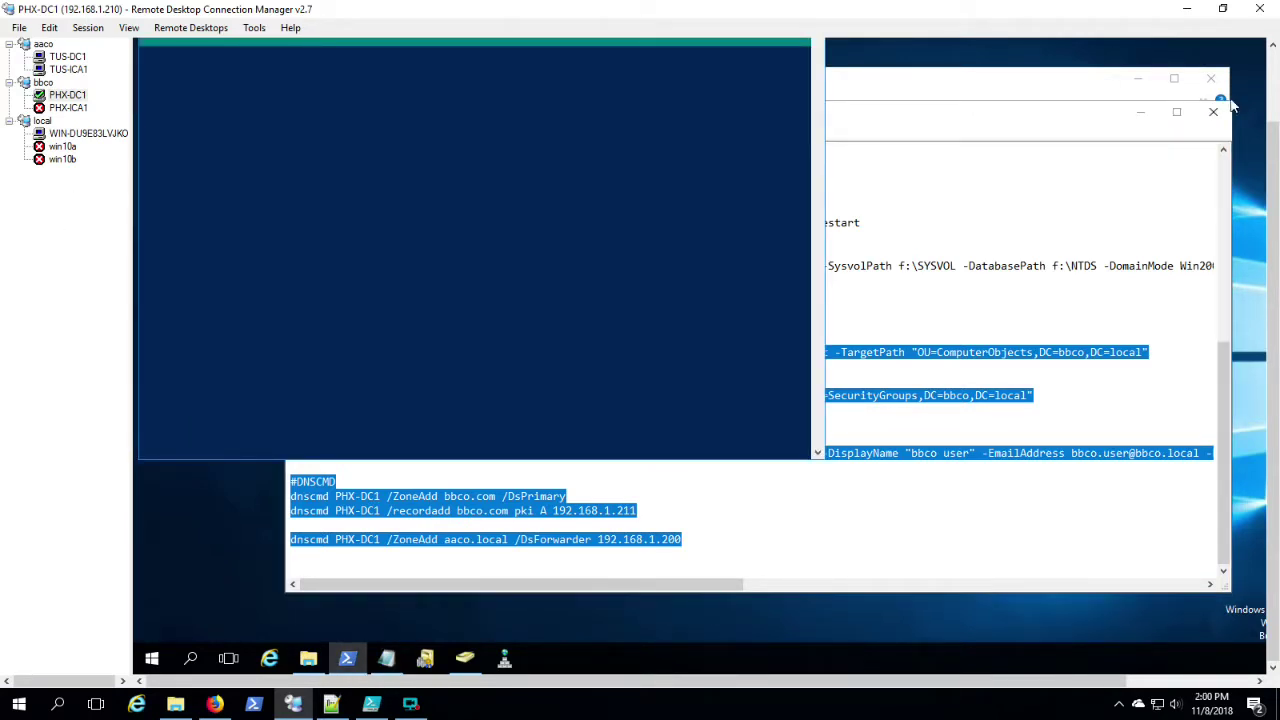
click(1273, 85)
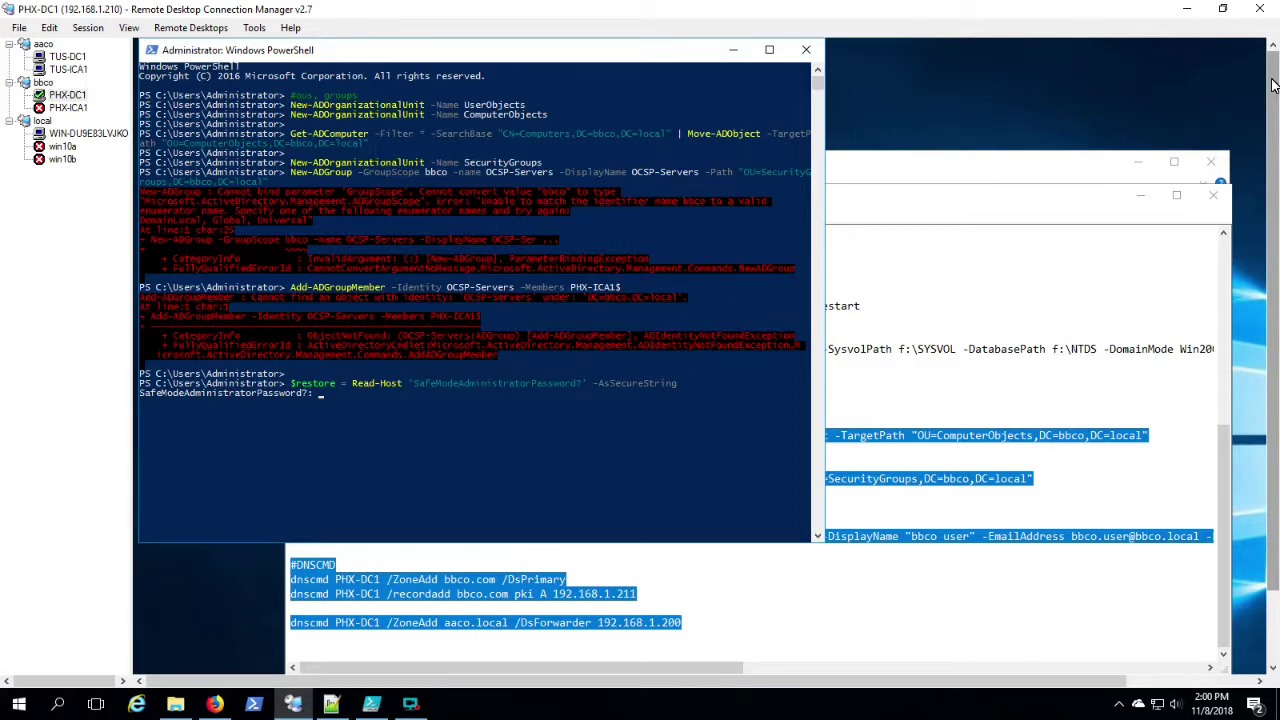
click(300, 650)
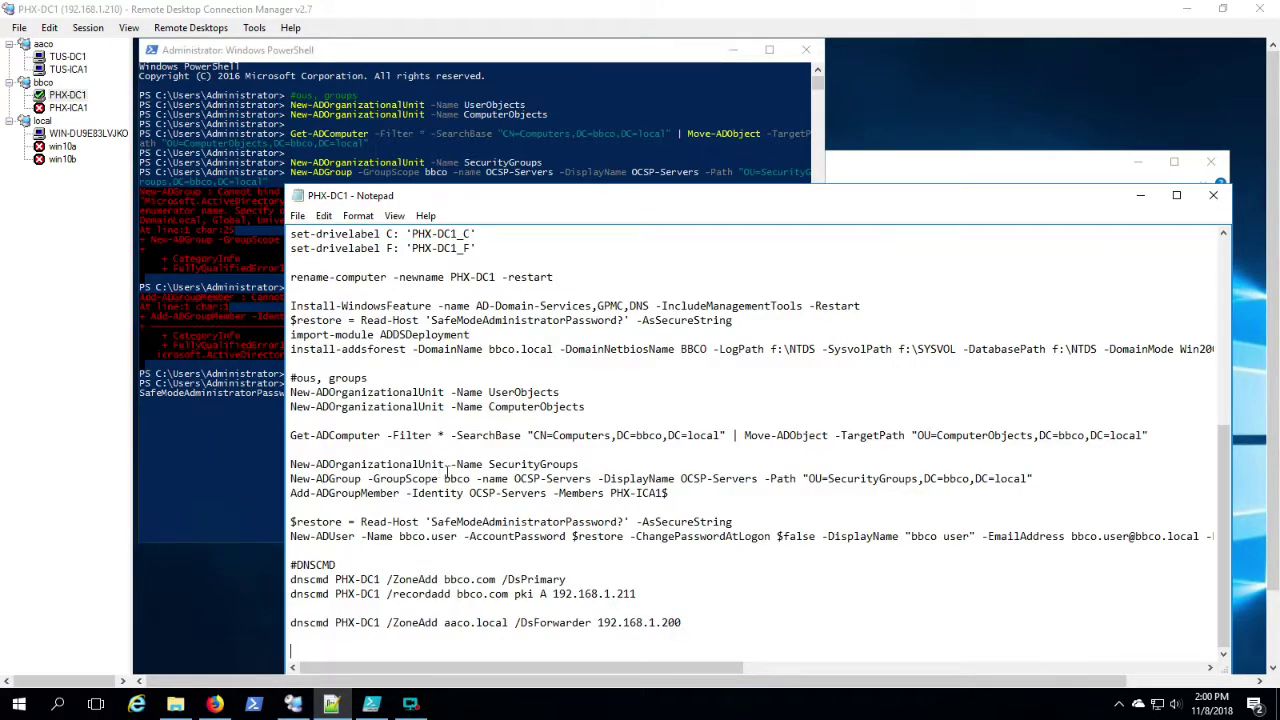
Step: Change the -GroupScope value from bbco to global and copy the three security group lines
double_click(455, 478)
text(global)
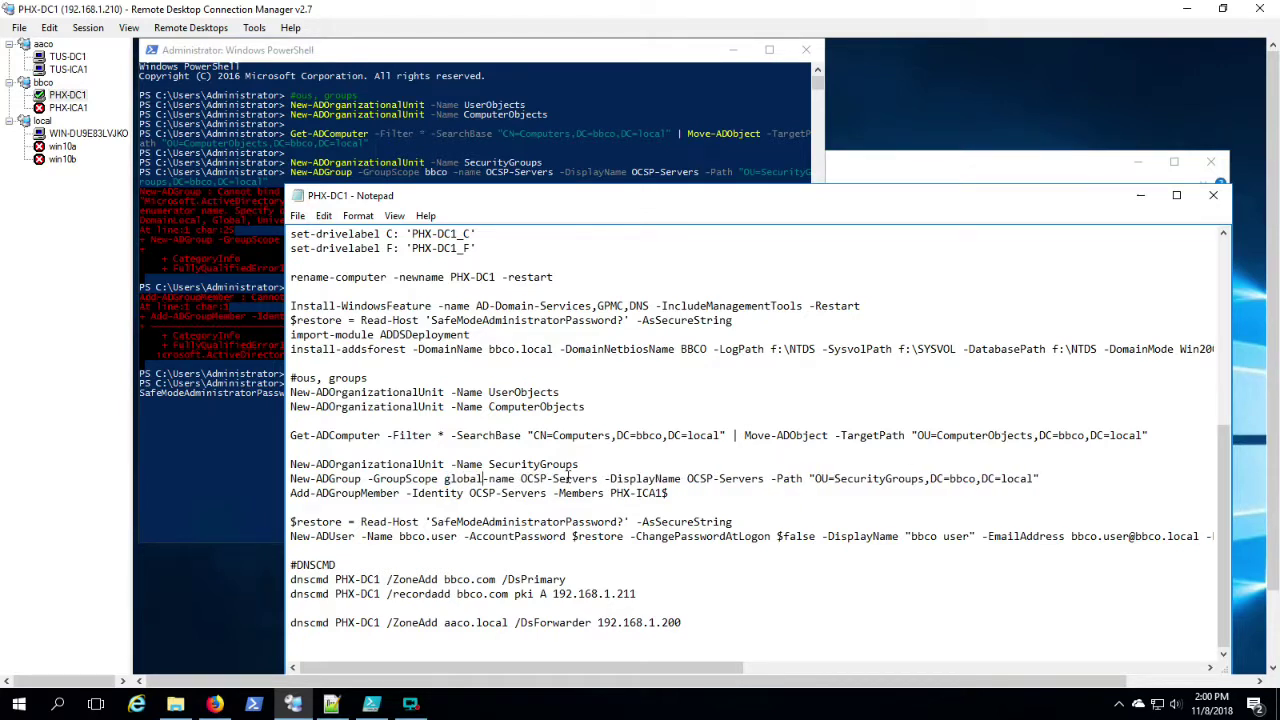
drag(290, 464, 290, 505)
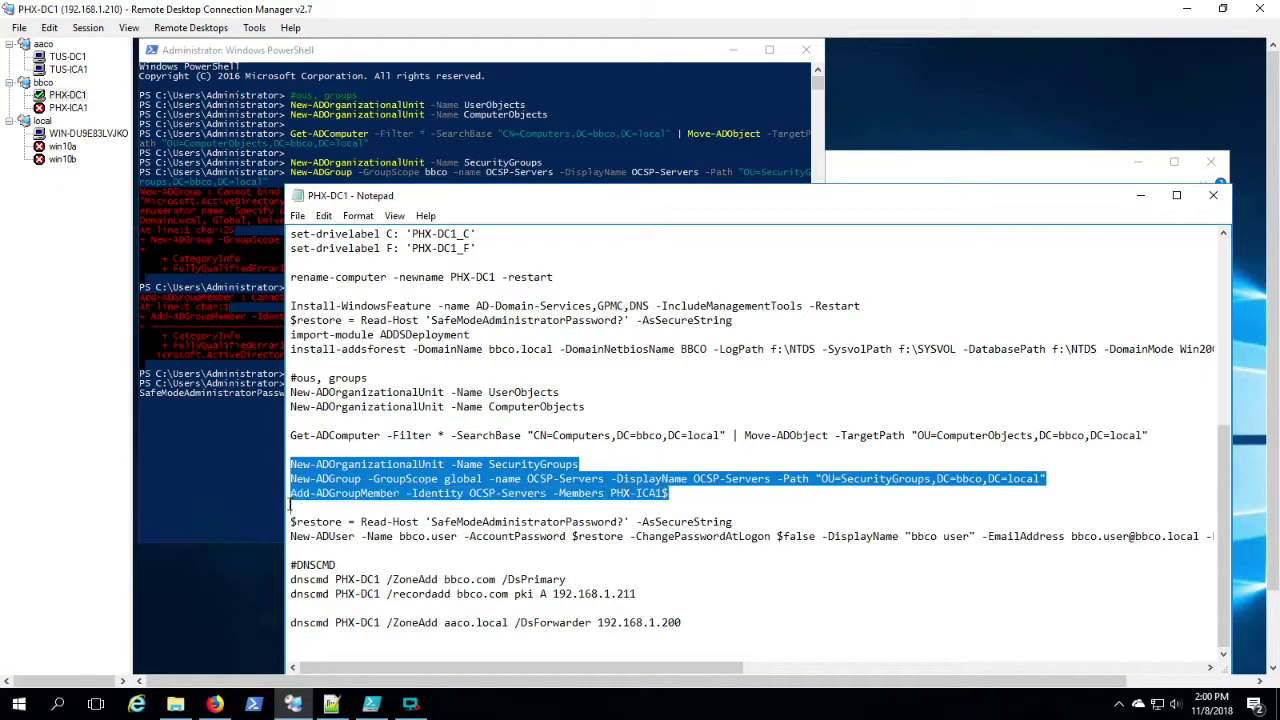
right_click(407, 477)
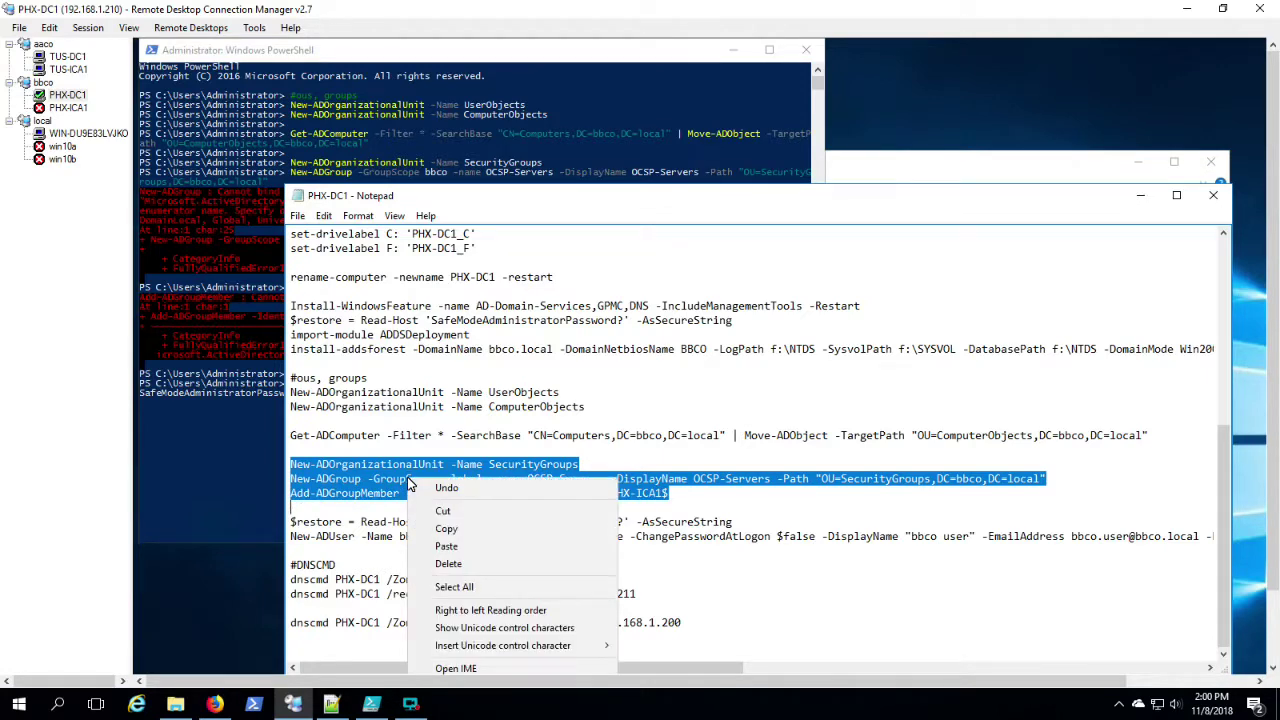
click(467, 530)
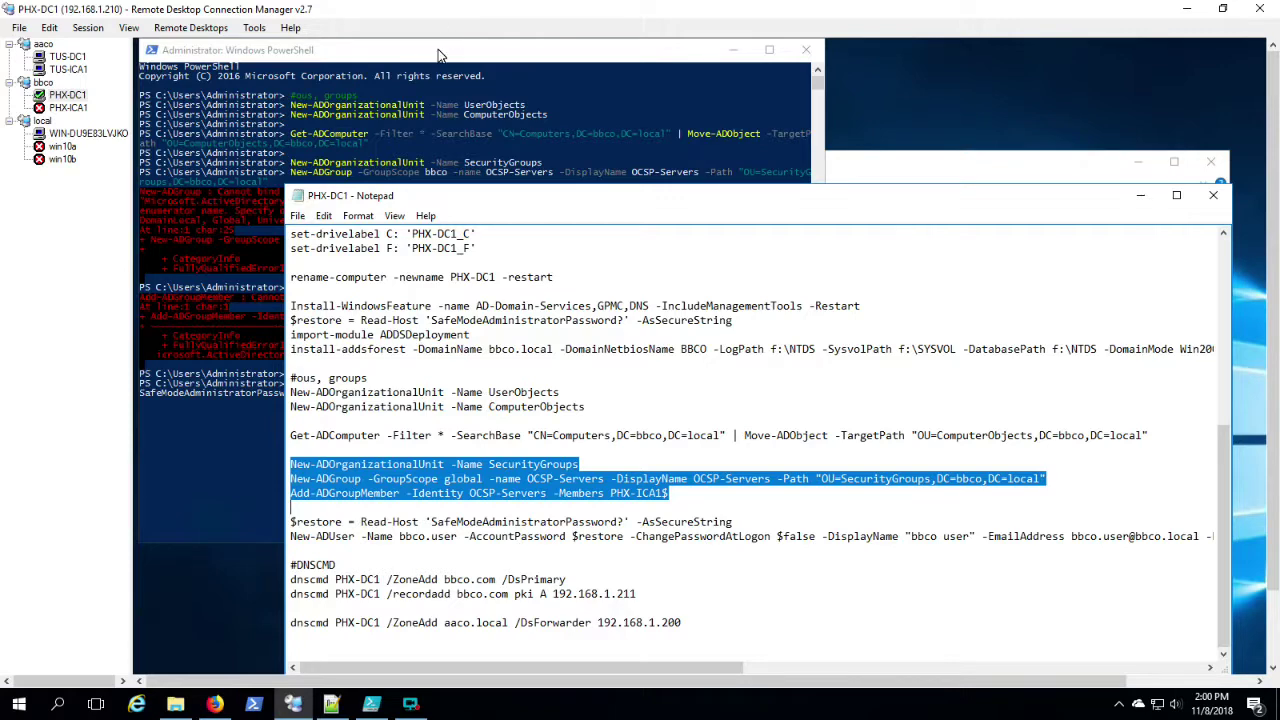
Step: Enter the user's password at the PowerShell prompt and paste the corrected group commands
click(437, 53)
click(371, 414)
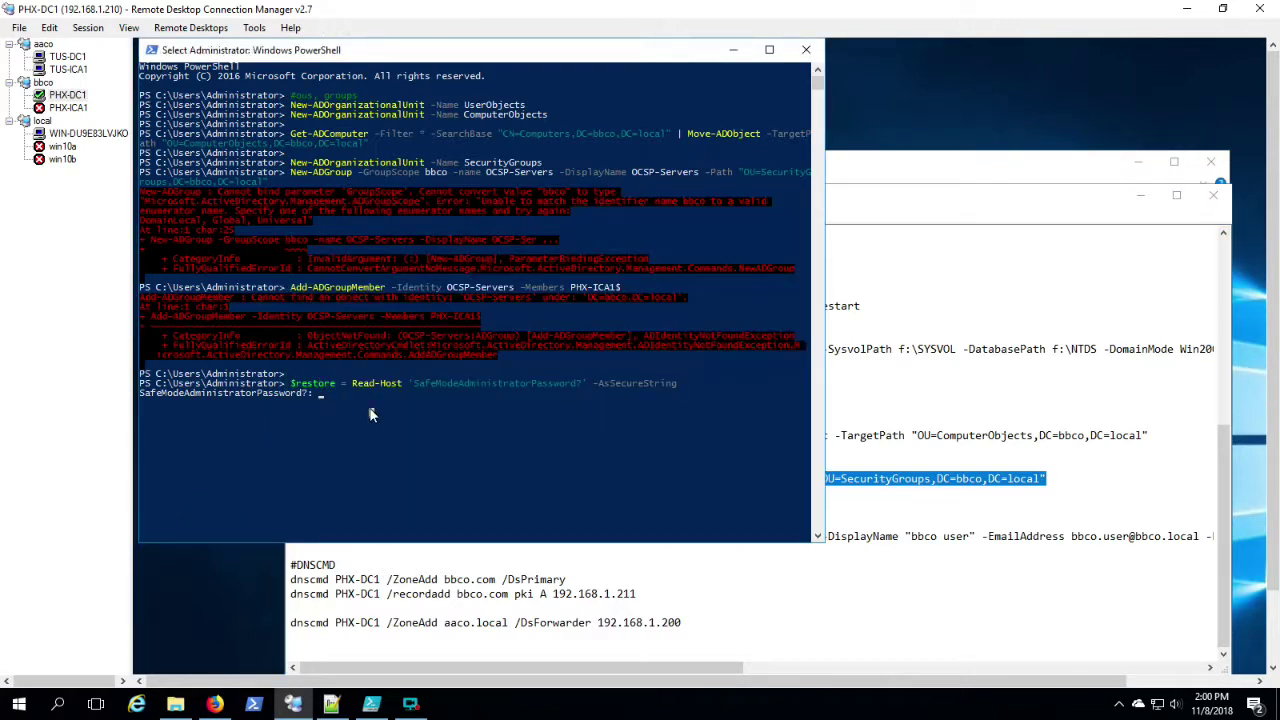
right_click(370, 414)
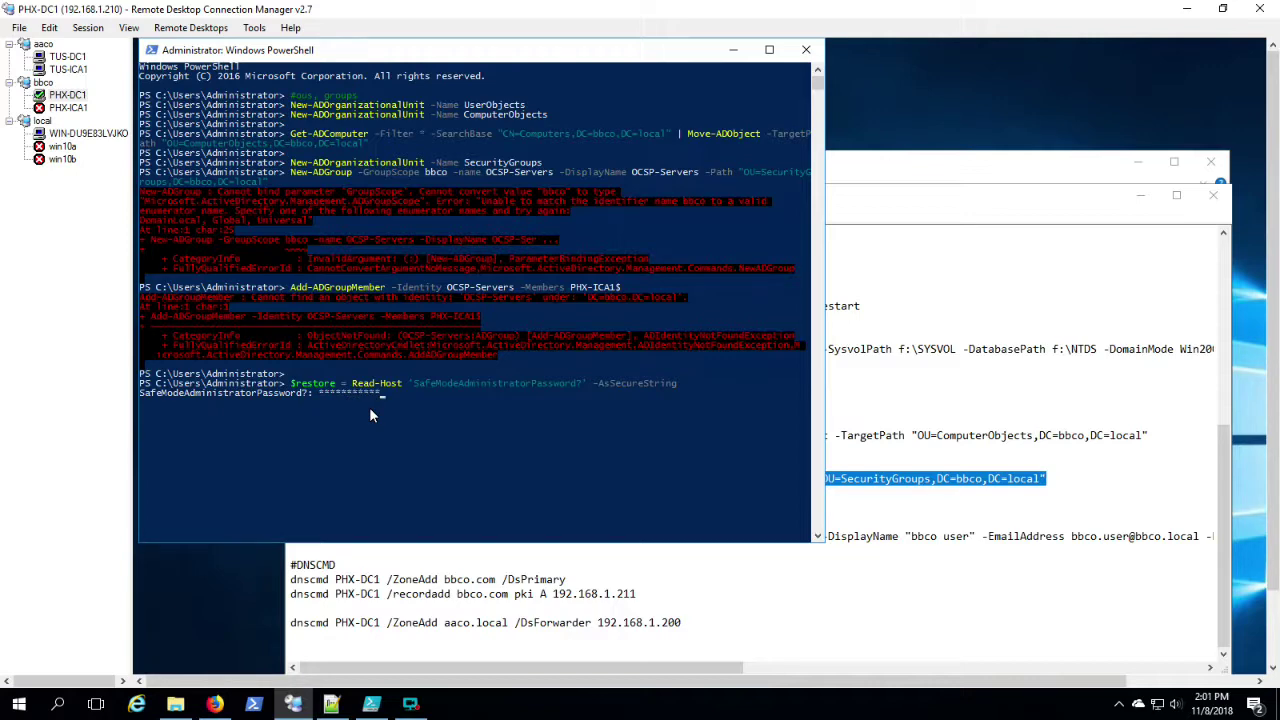
key(Return)
right_click(369, 407)
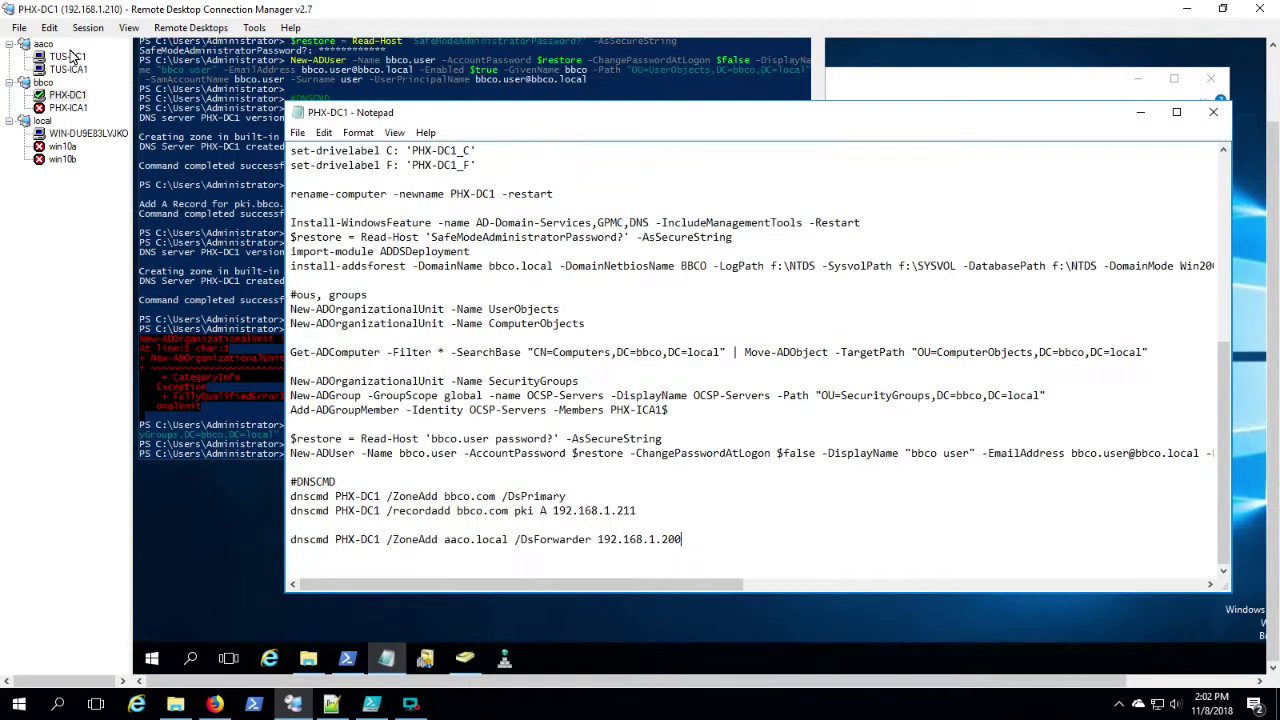
click(67, 56)
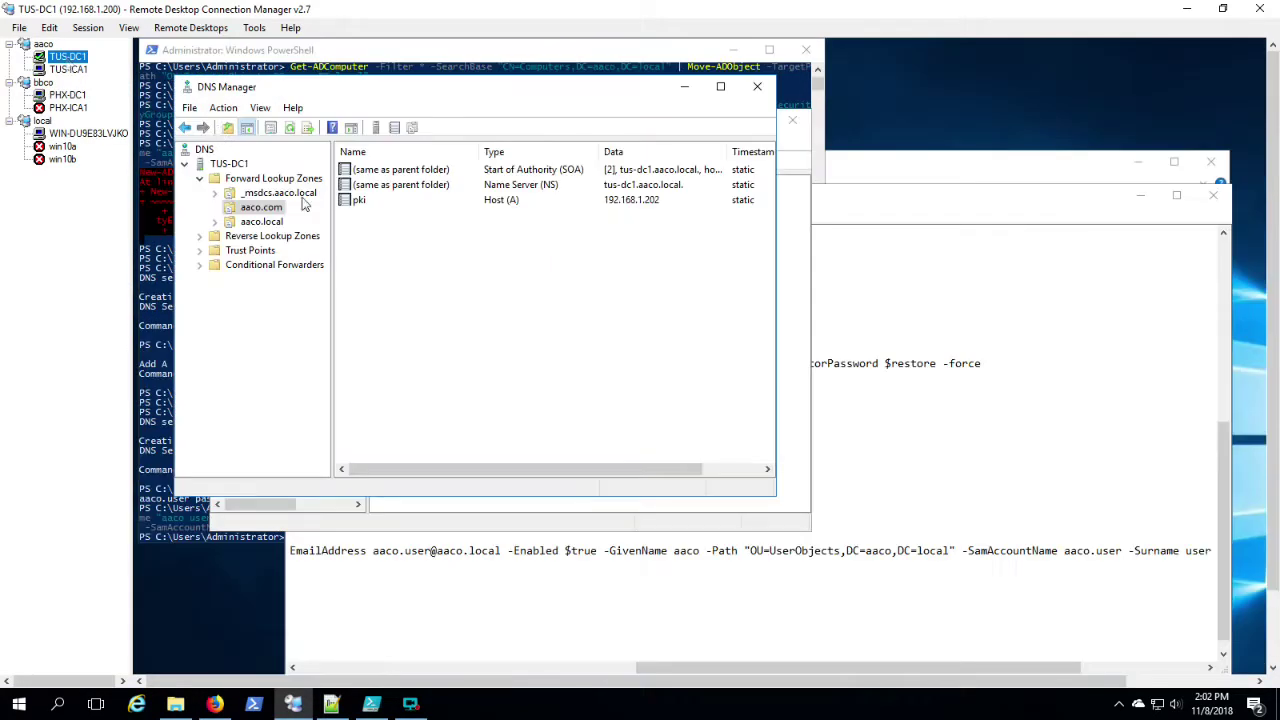
double_click(274, 264)
click(262, 281)
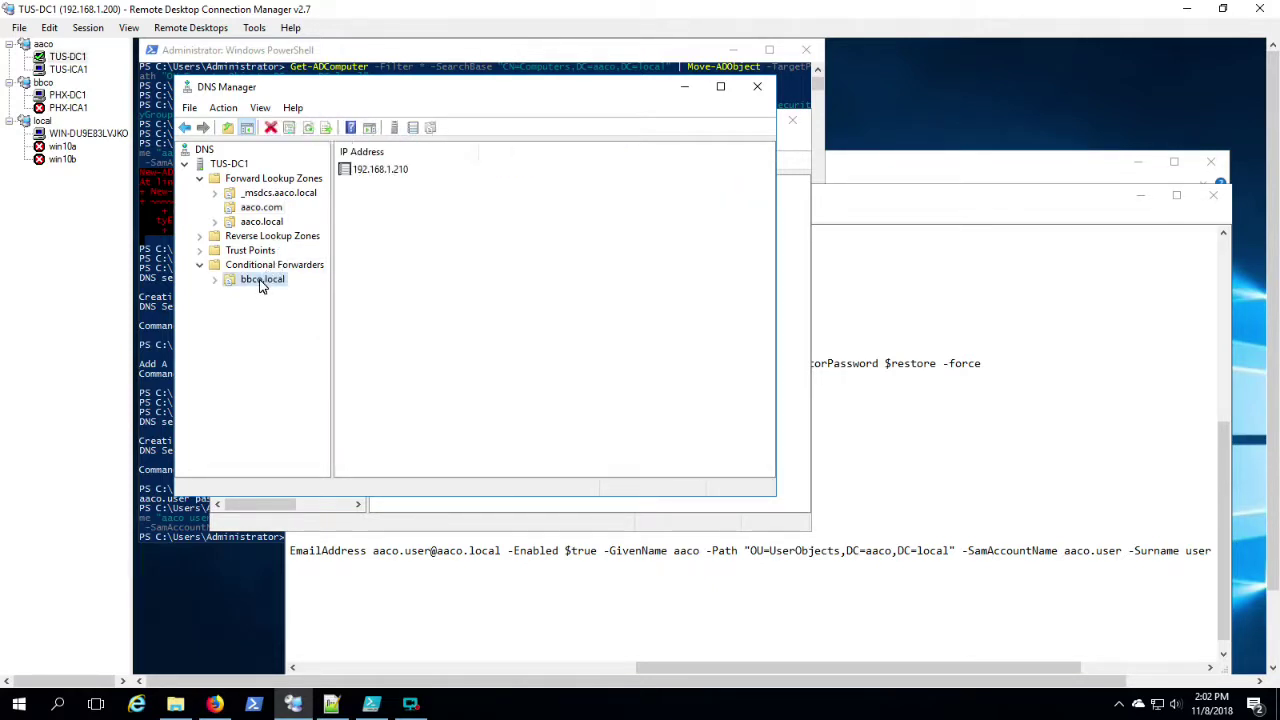
click(376, 172)
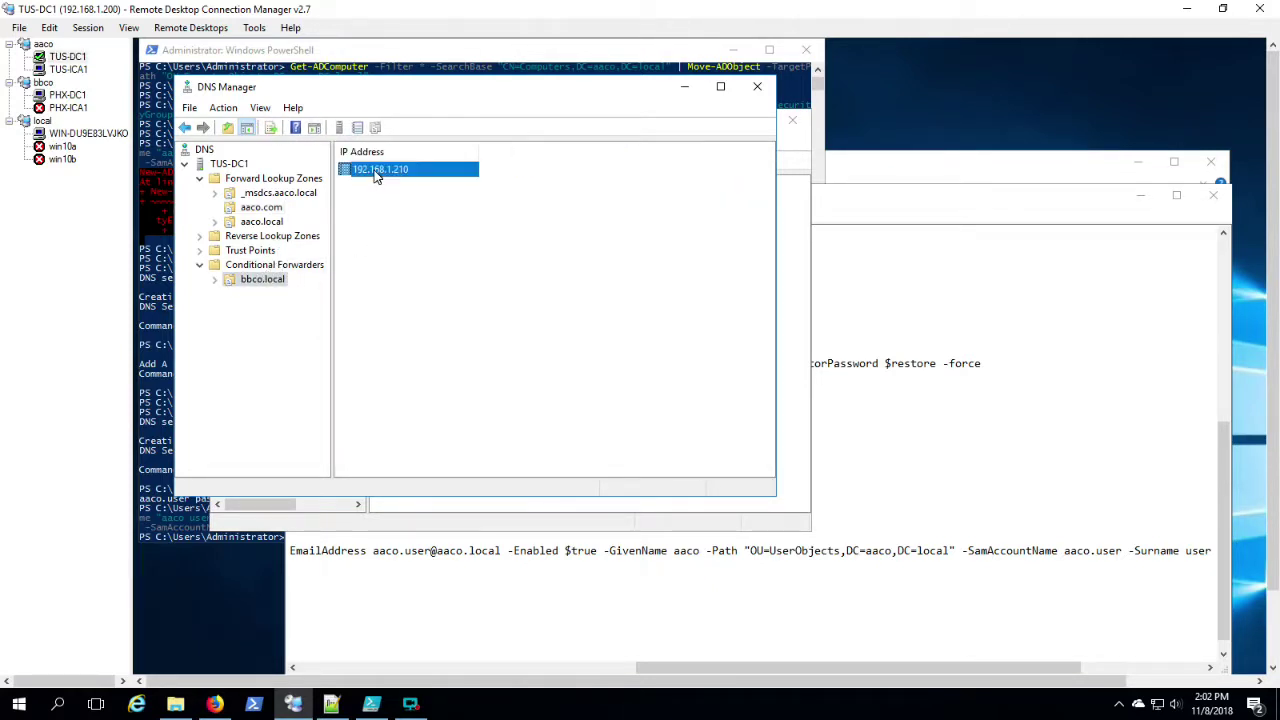
click(68, 97)
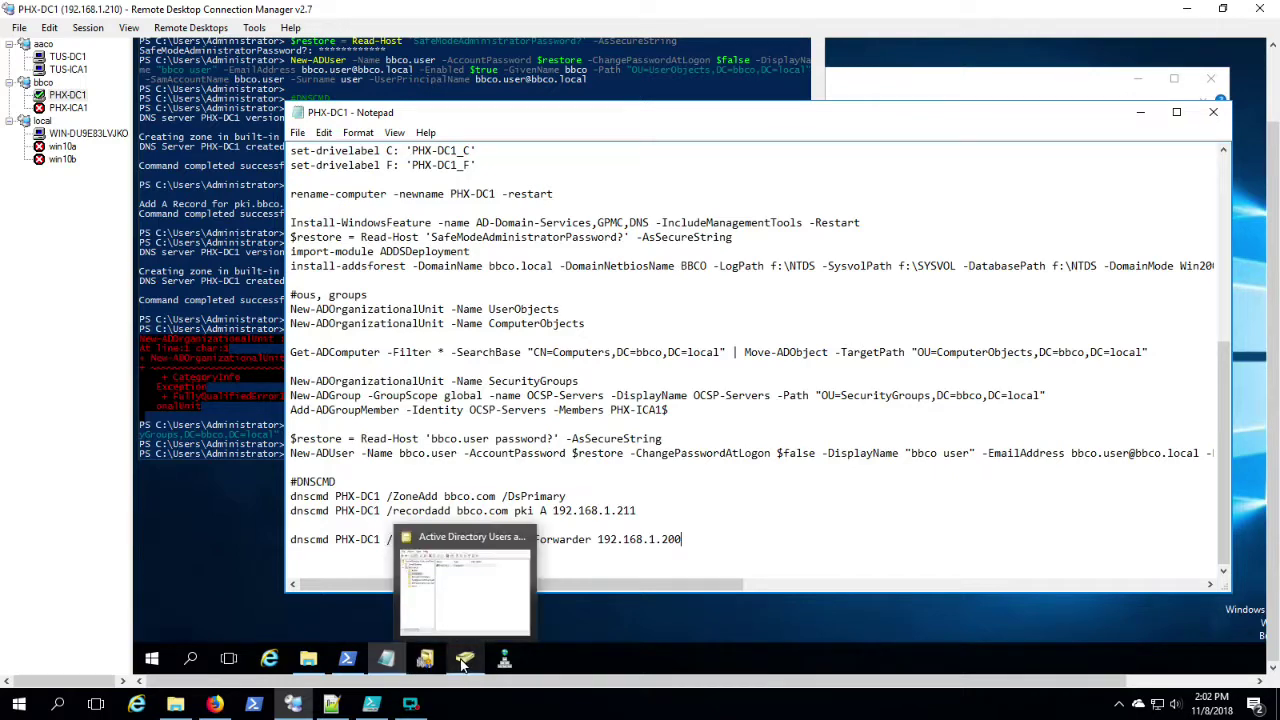
Step: Refresh bbco.local in Active Directory Users and Computers and check that PHX-ICA1 is in ComputerObjects
click(463, 660)
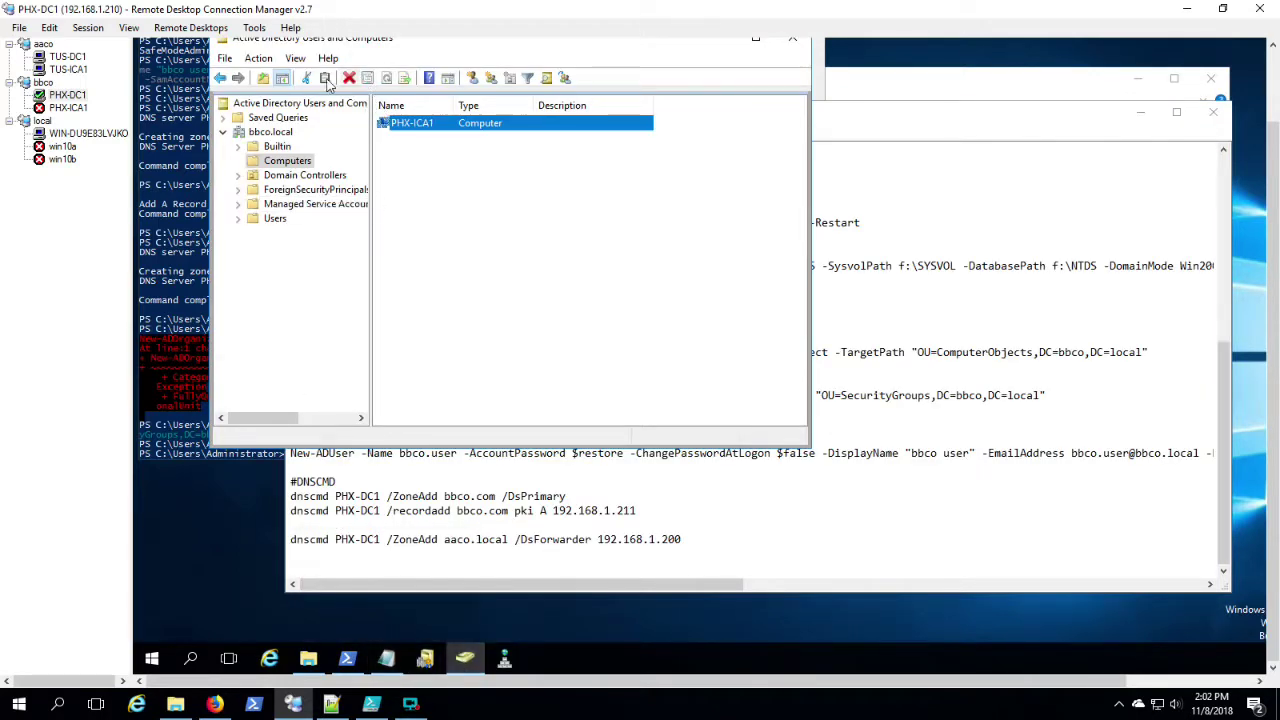
click(258, 133)
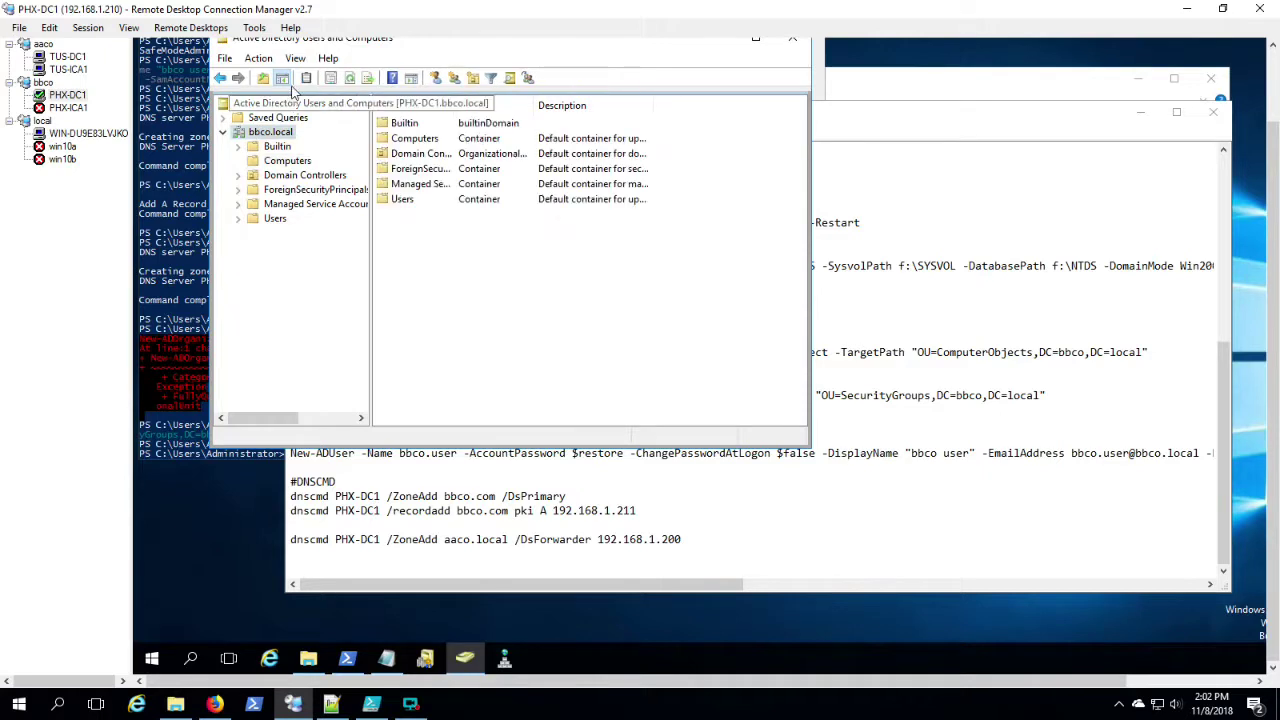
click(352, 80)
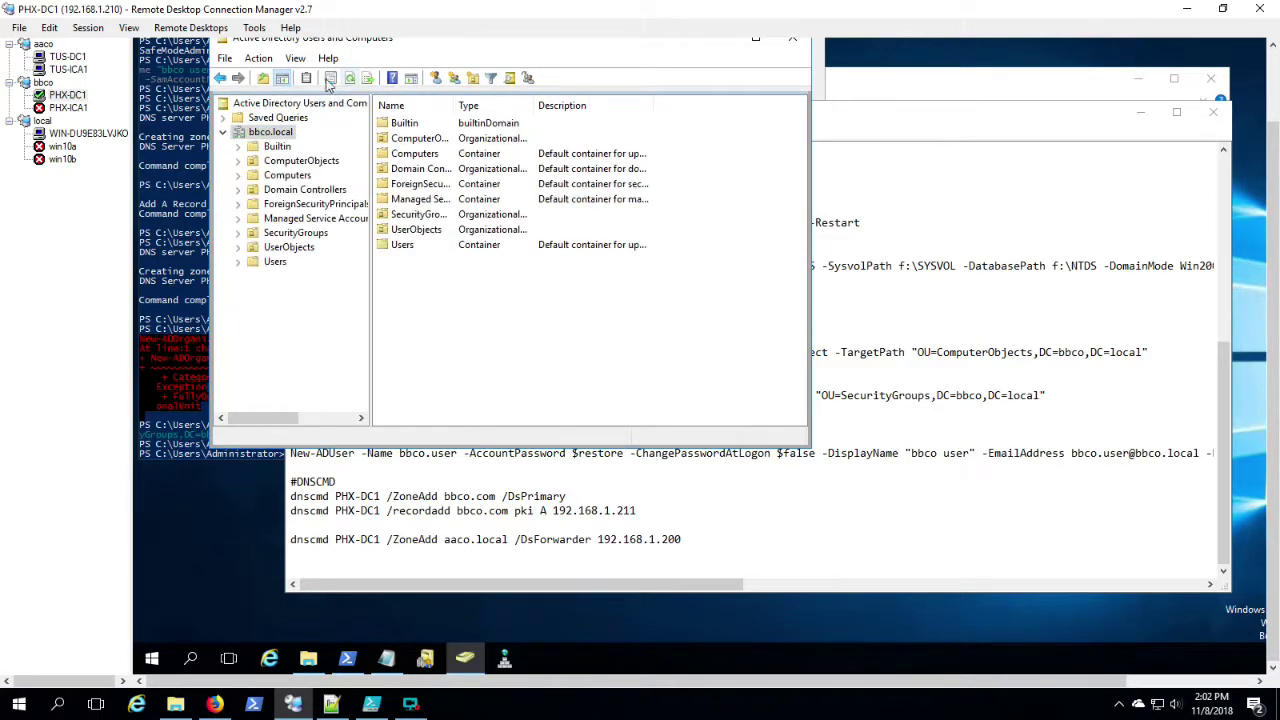
click(287, 164)
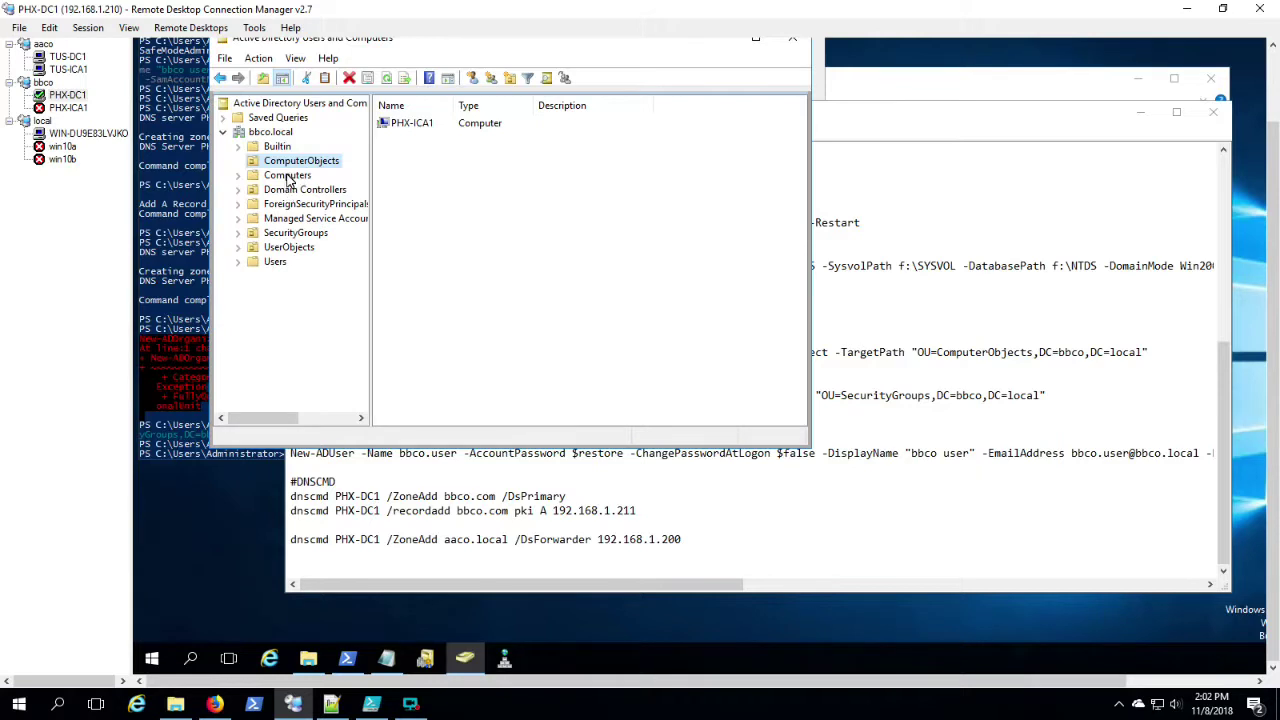
Step: Check the OCSP-Servers group members in SecurityGroups, then confirm bbco.user is in UserObjects
click(285, 233)
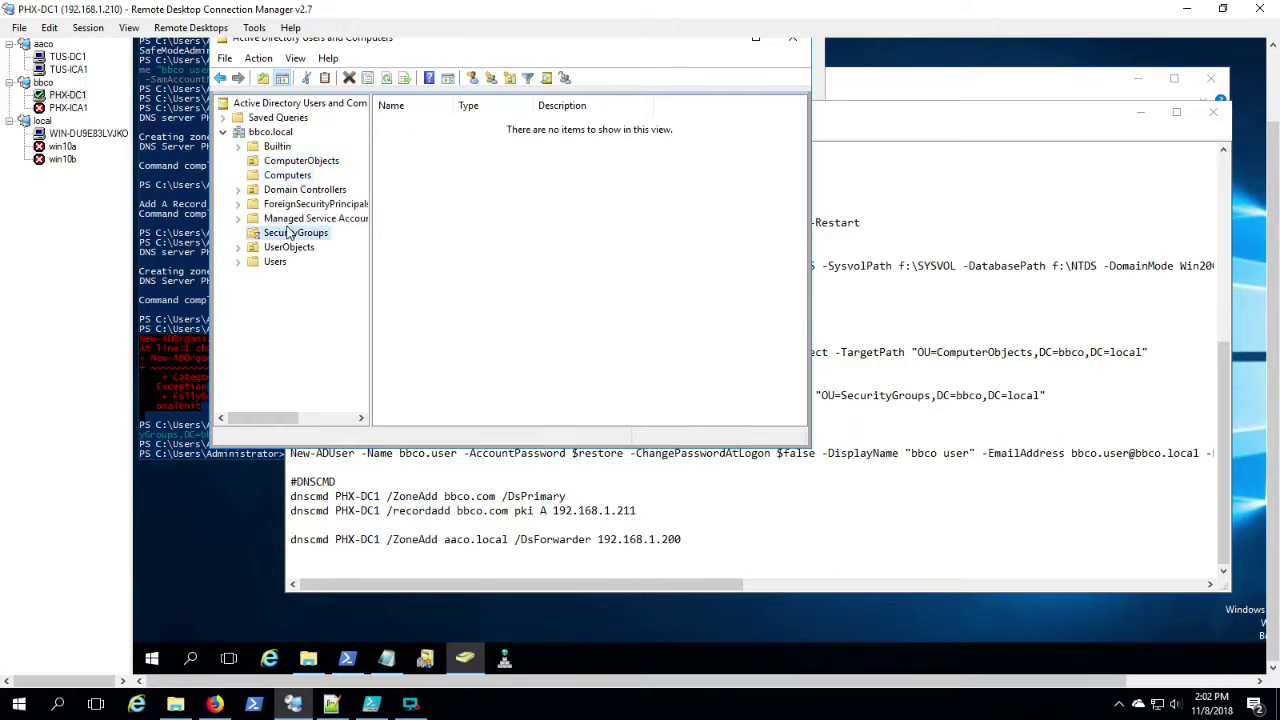
double_click(418, 128)
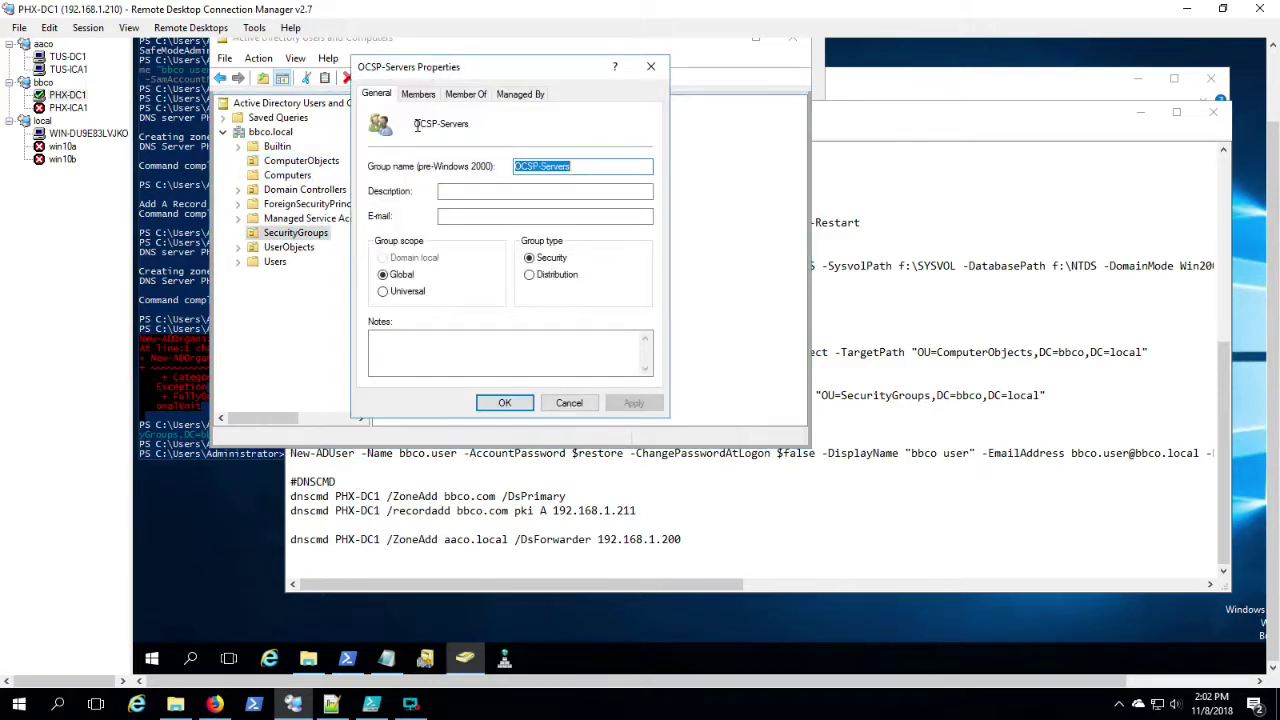
click(420, 95)
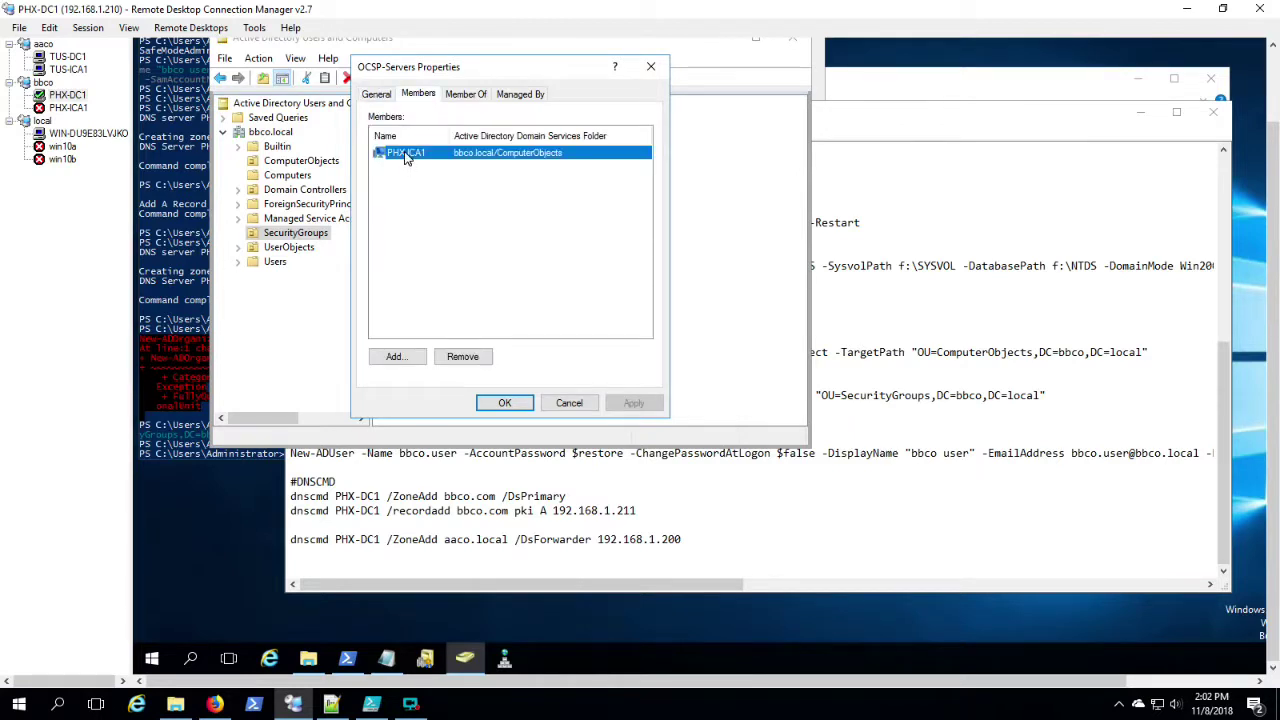
click(569, 403)
click(283, 249)
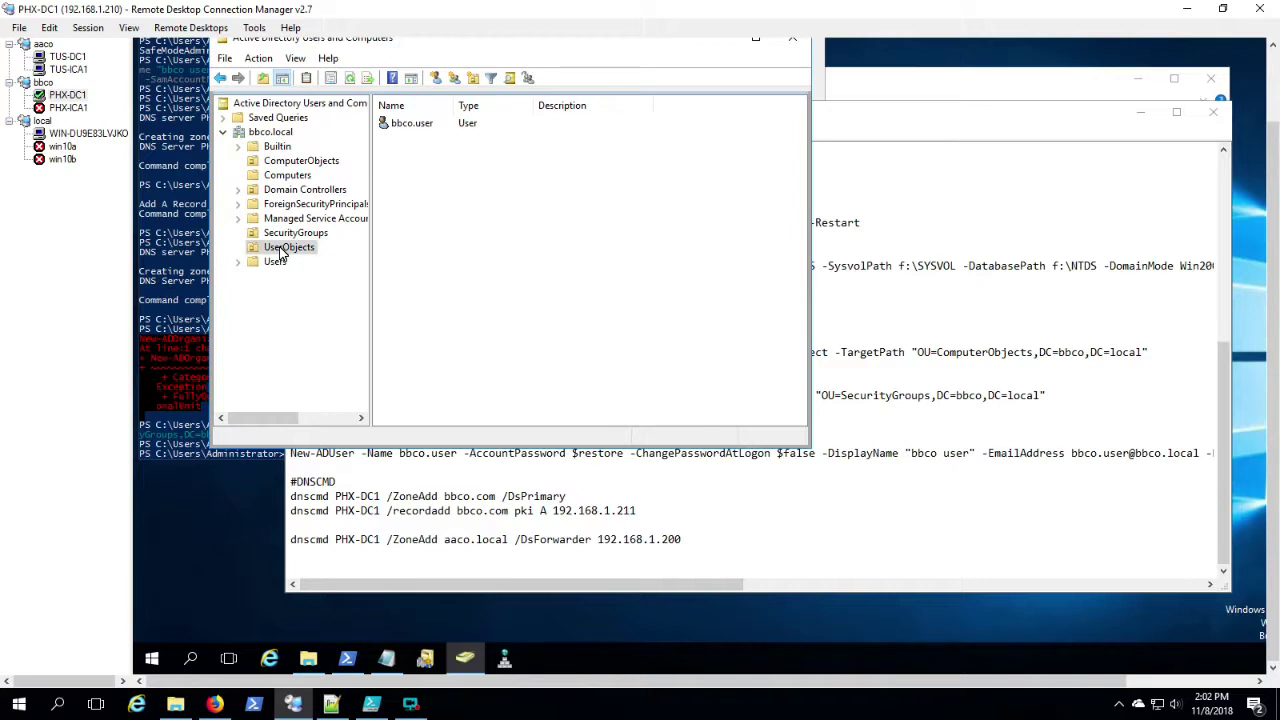